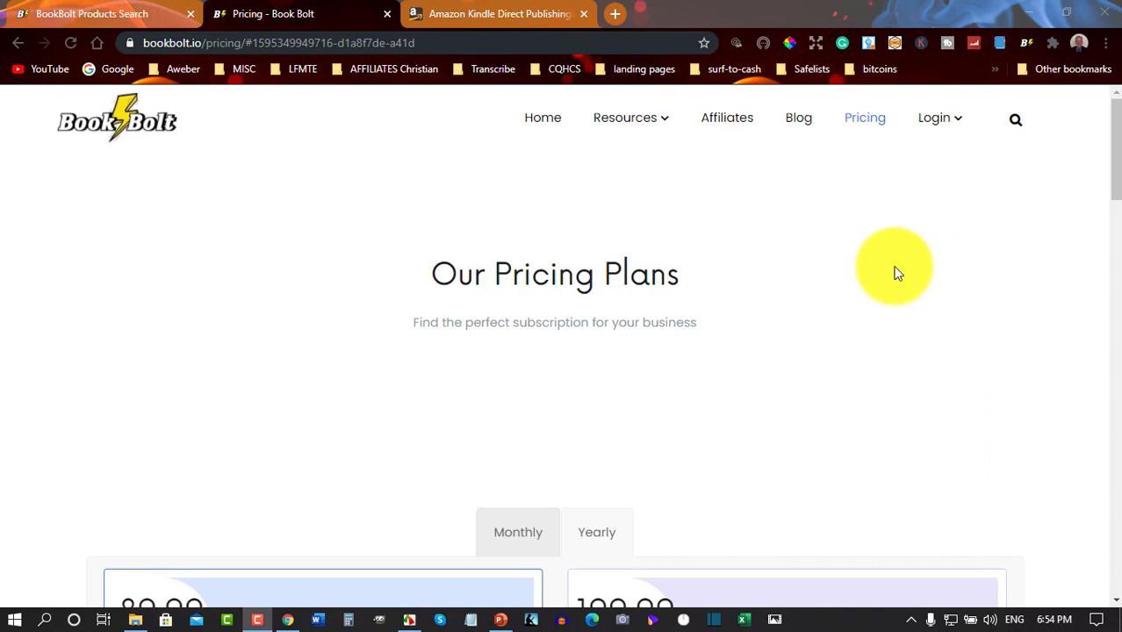
Examine the Newbie and Pro subscription plans on the pricing page under both monthly and yearly billing
scroll(889, 269, down, 2)
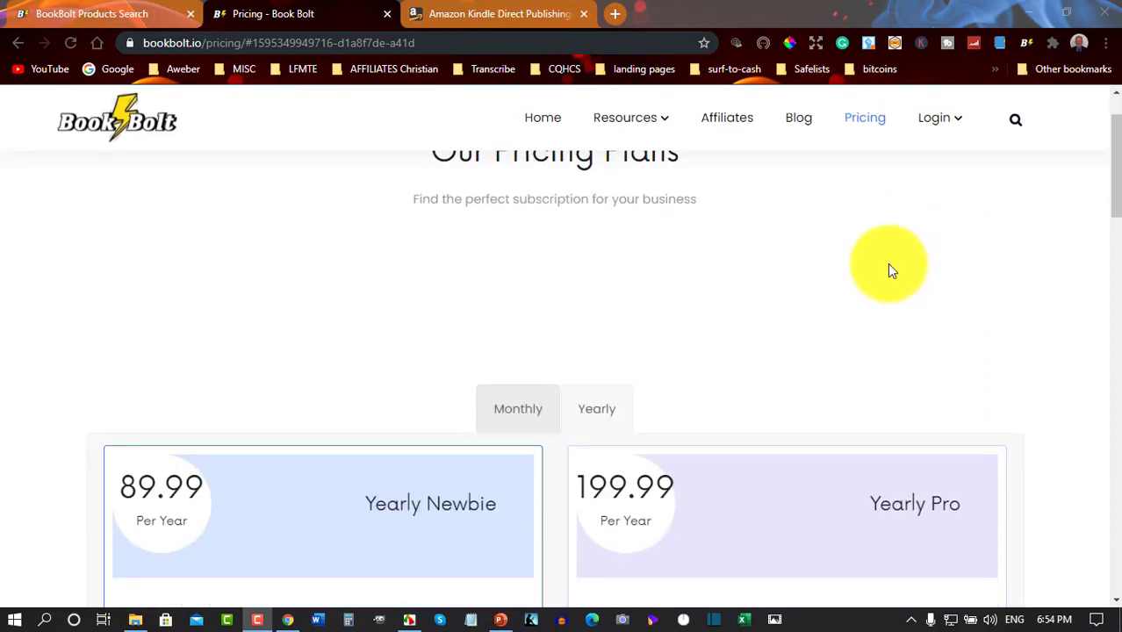
scroll(888, 268, down, 2)
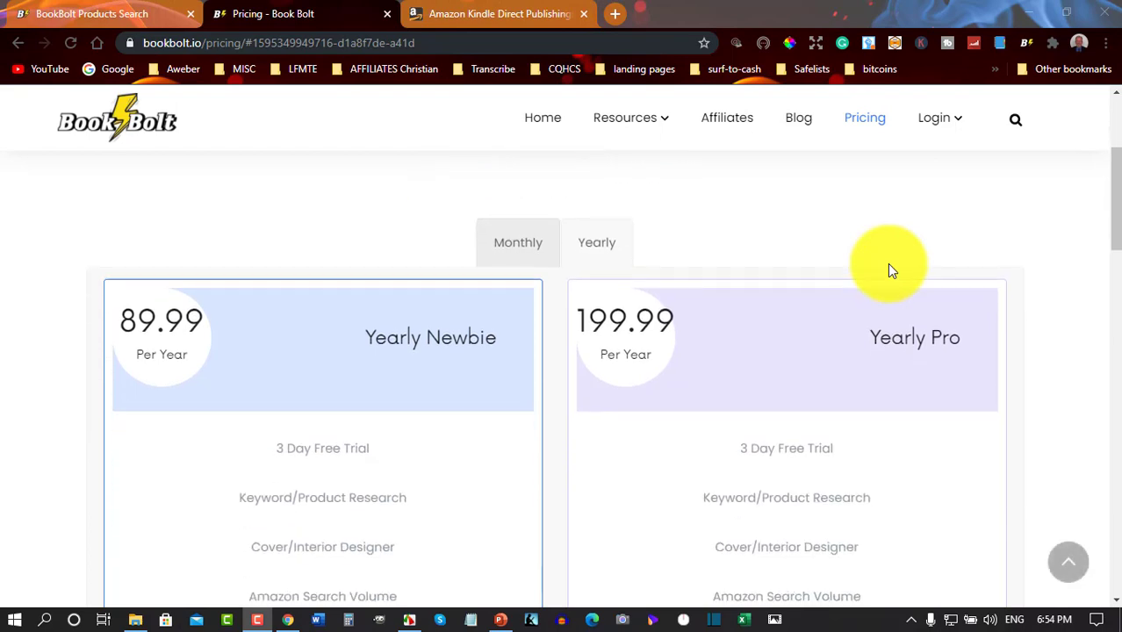
scroll(888, 265, down, 1)
scroll(887, 261, up, 1)
scroll(887, 261, down, 1)
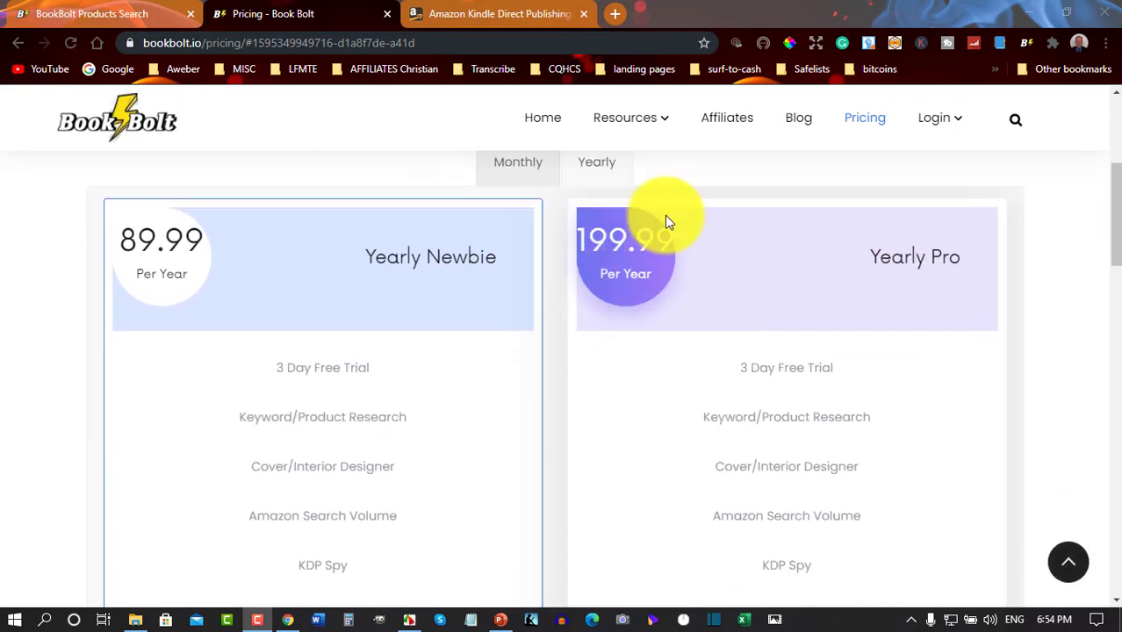
click(497, 173)
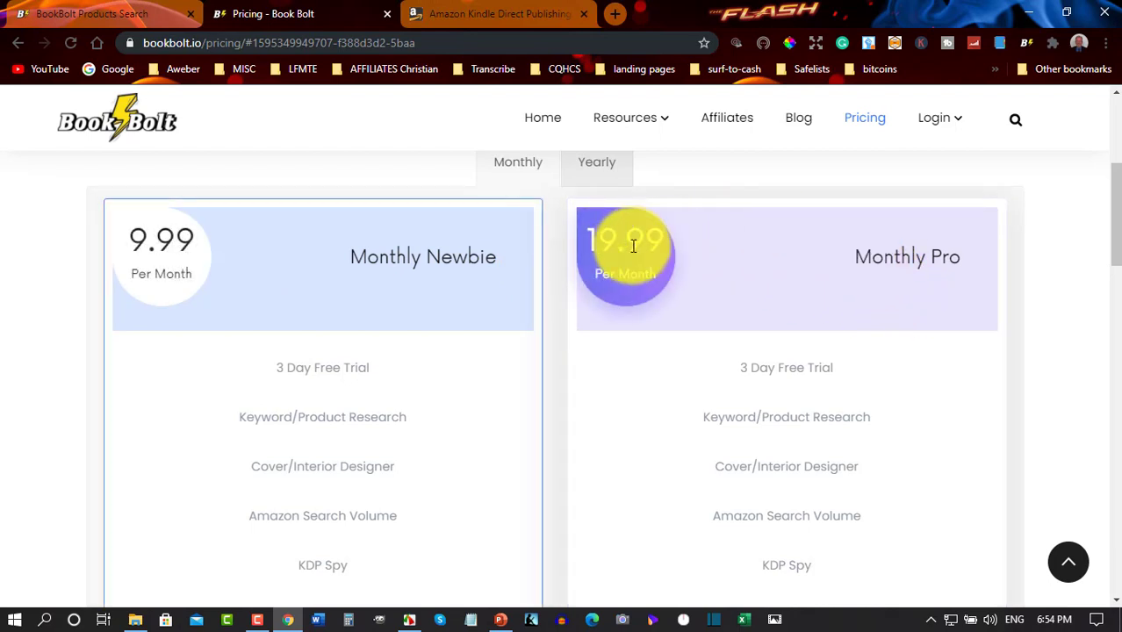
click(597, 168)
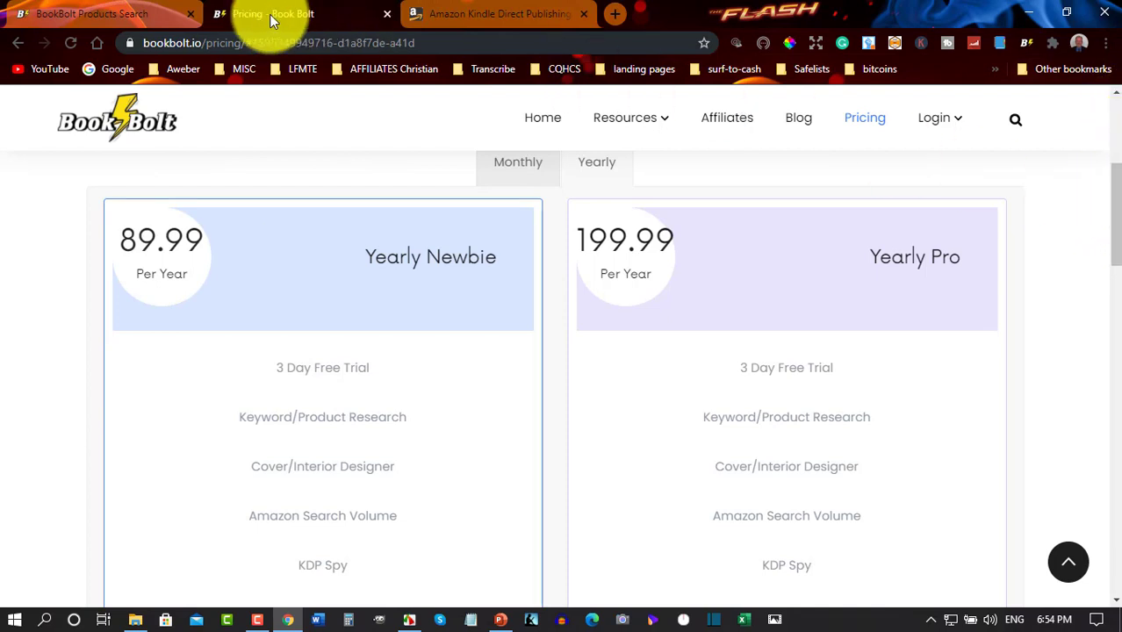
Open Book Bolt Designer from the members' account options and log in with the prefilled credentials
click(104, 19)
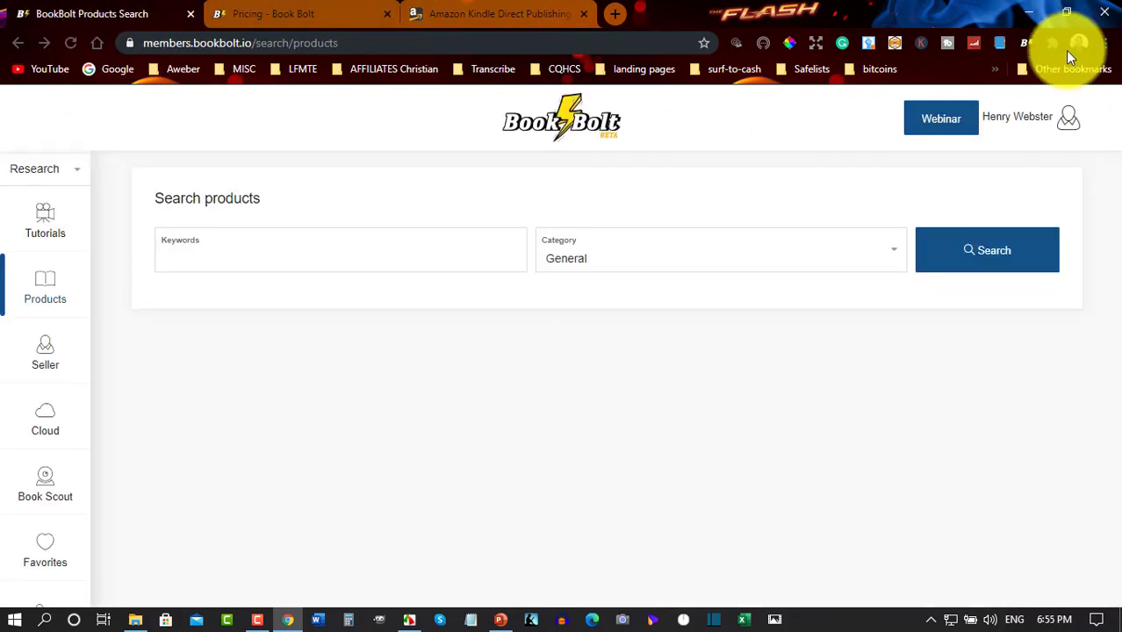
click(1068, 122)
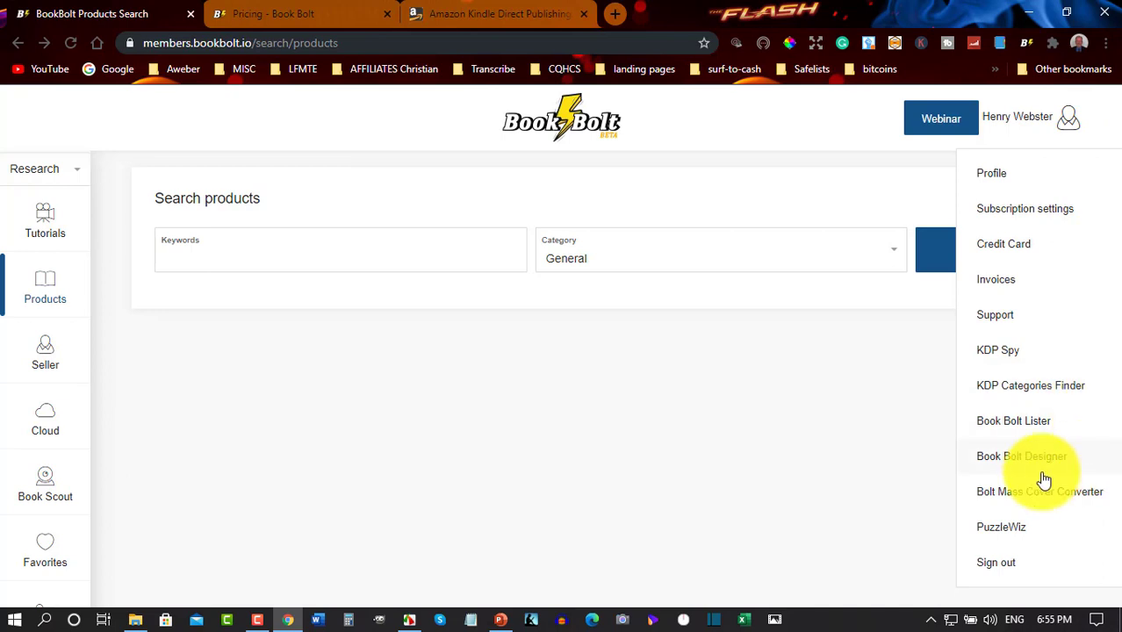
click(985, 460)
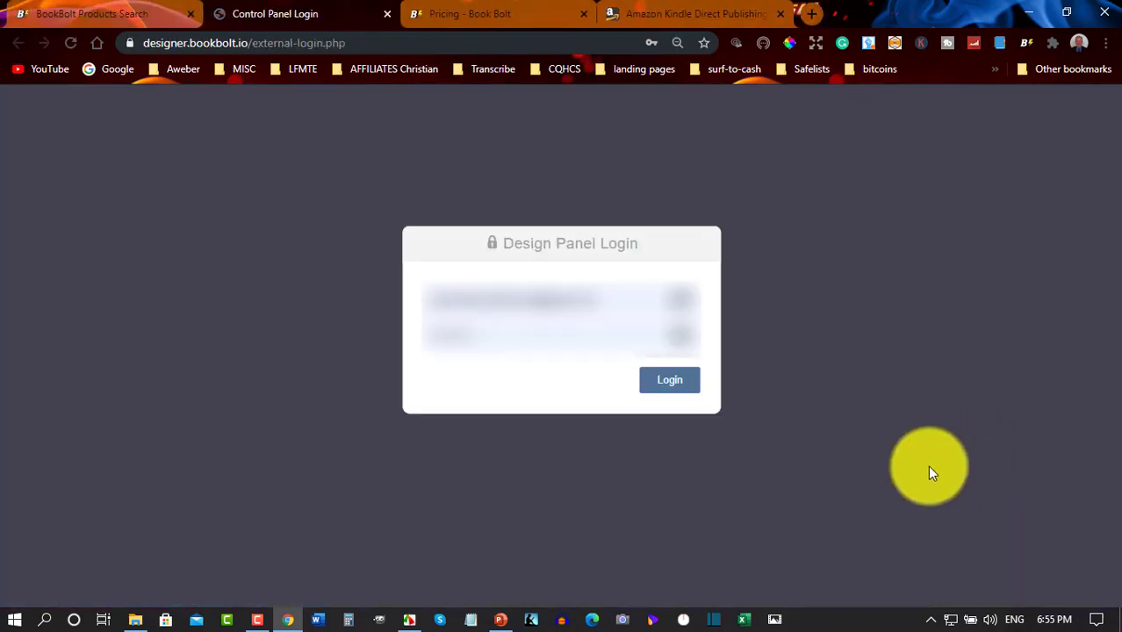
click(672, 386)
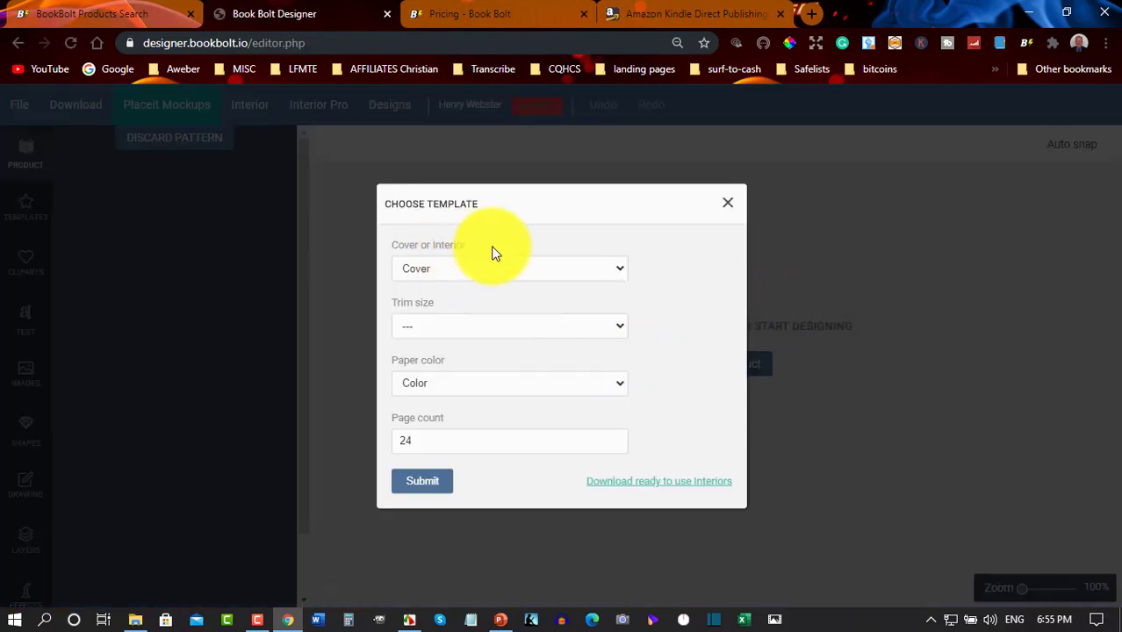
Create a Cover template with an 8.5 x 11 in trim size, Color paper and a page count of 365
click(621, 274)
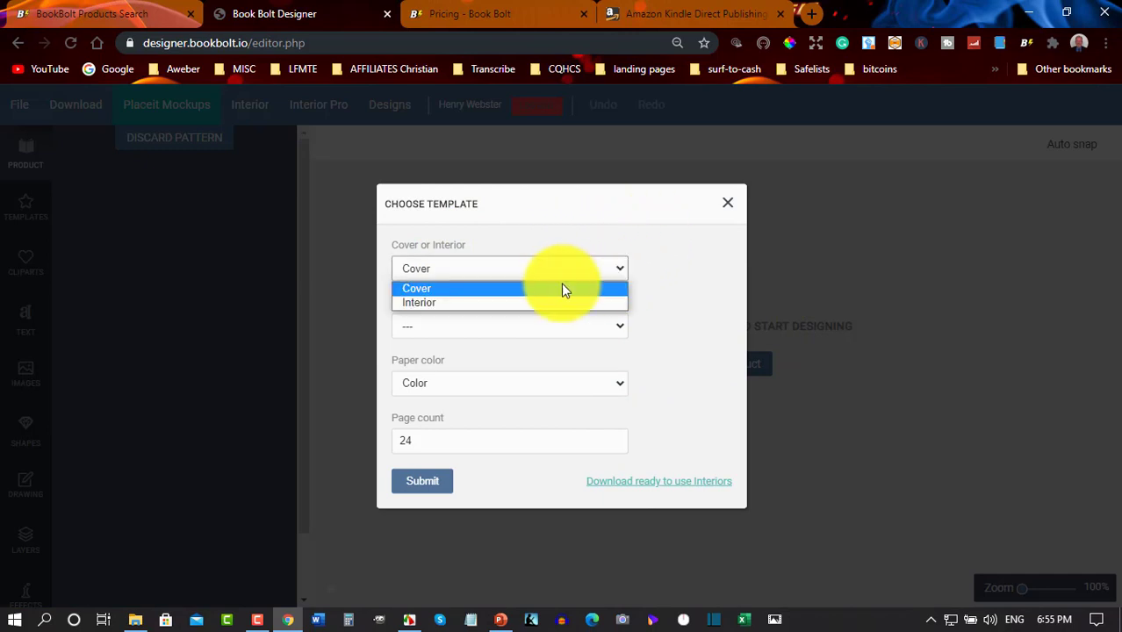
click(417, 290)
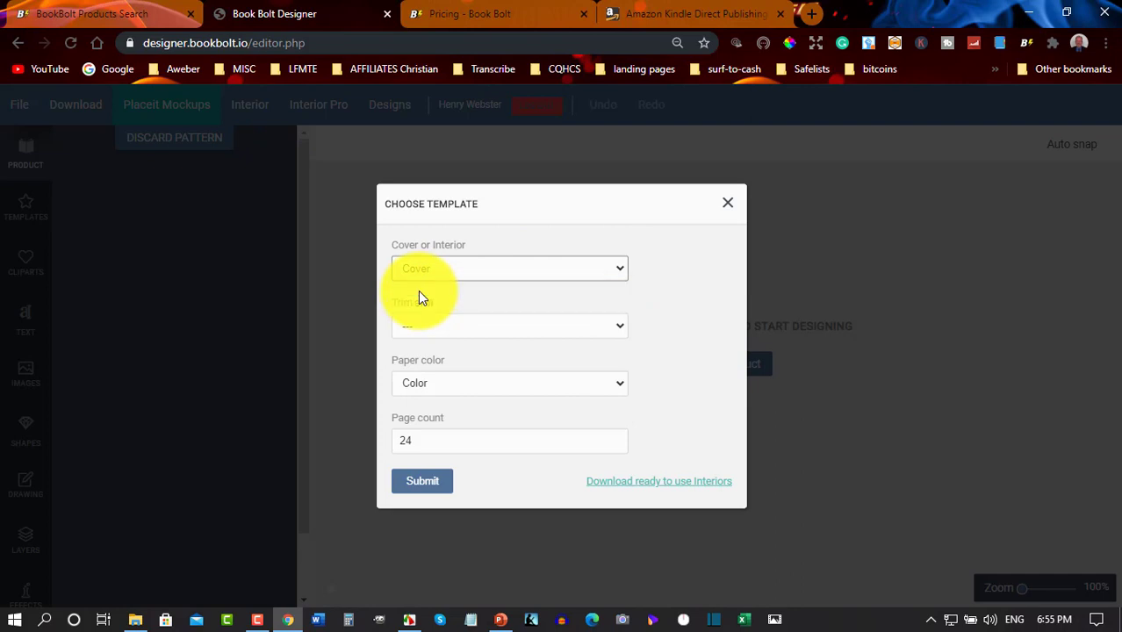
click(612, 326)
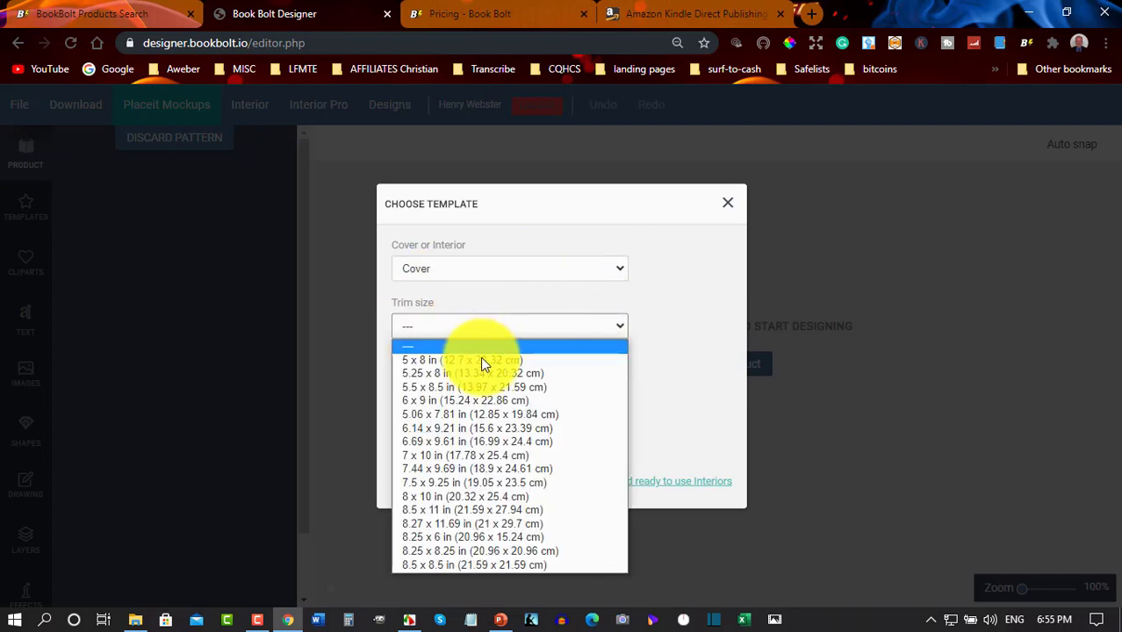
click(427, 513)
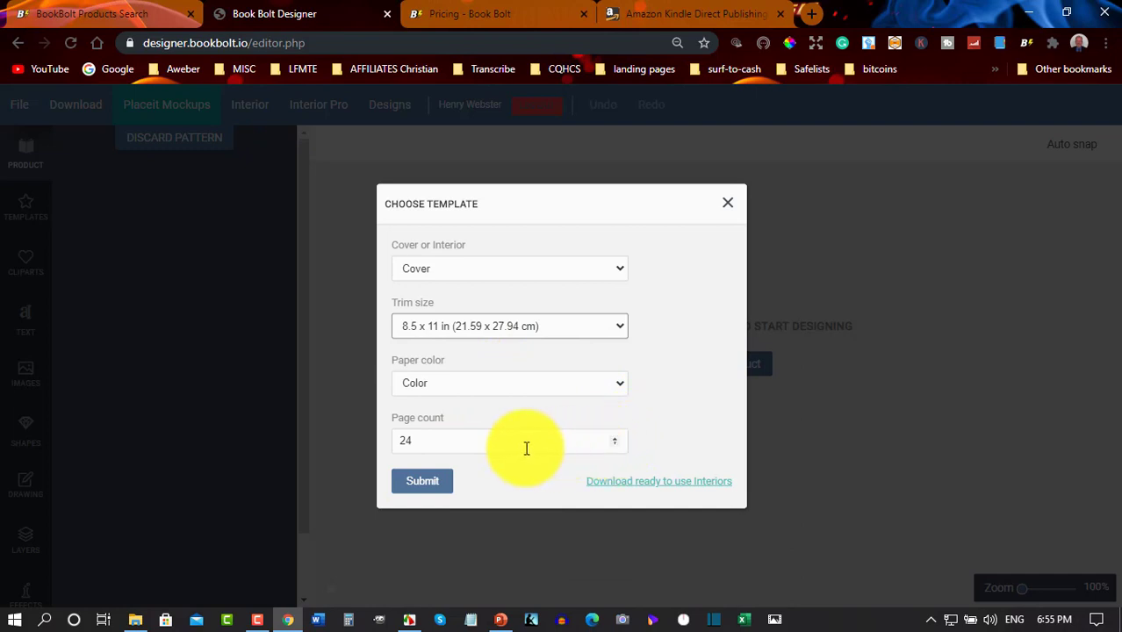
drag(427, 444, 367, 449)
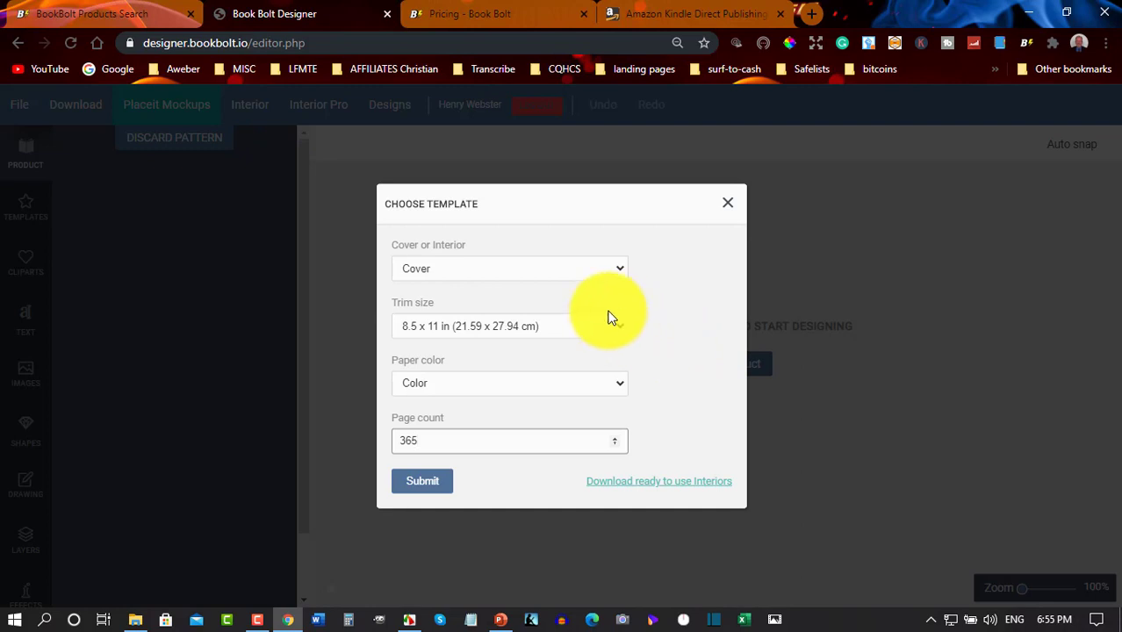
click(416, 481)
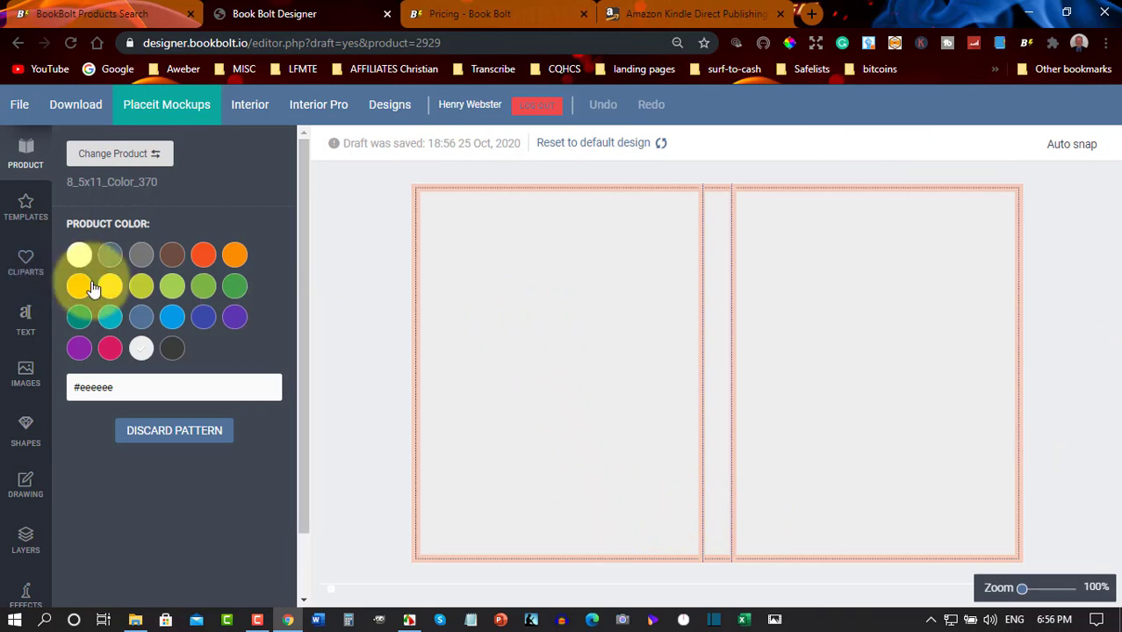
Search the designer's image resources for "cloud"
click(21, 377)
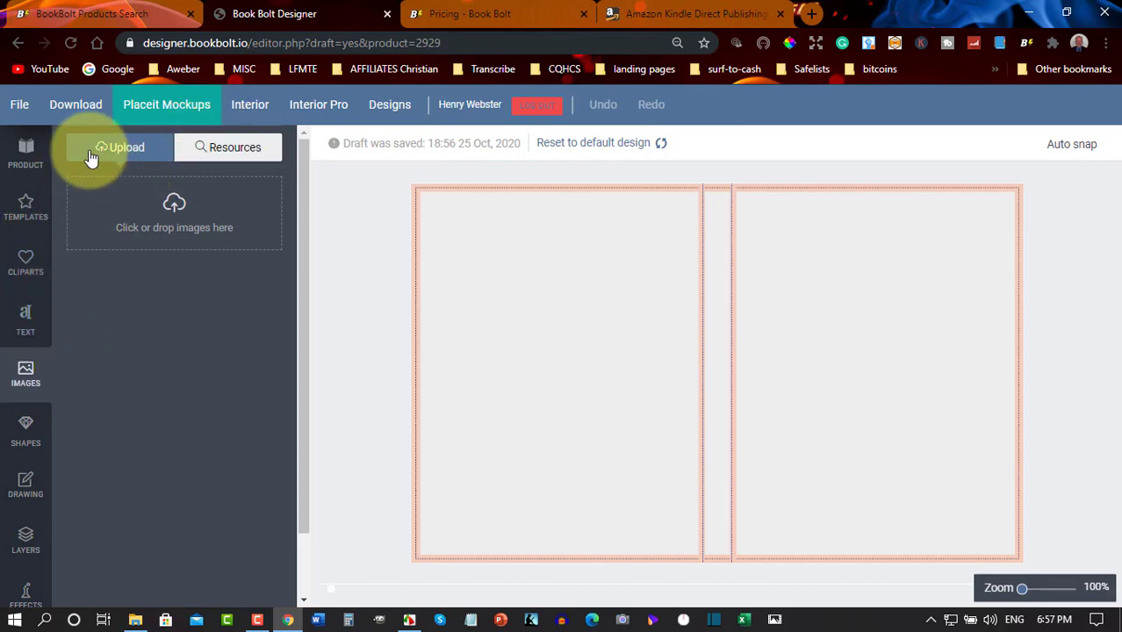
click(228, 148)
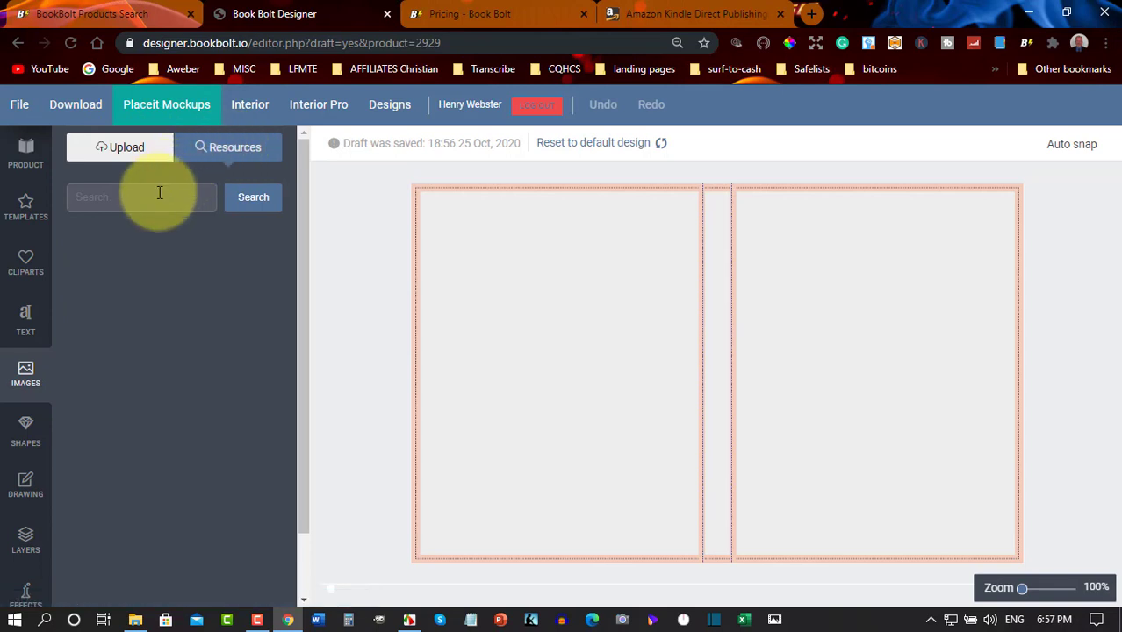
click(146, 199)
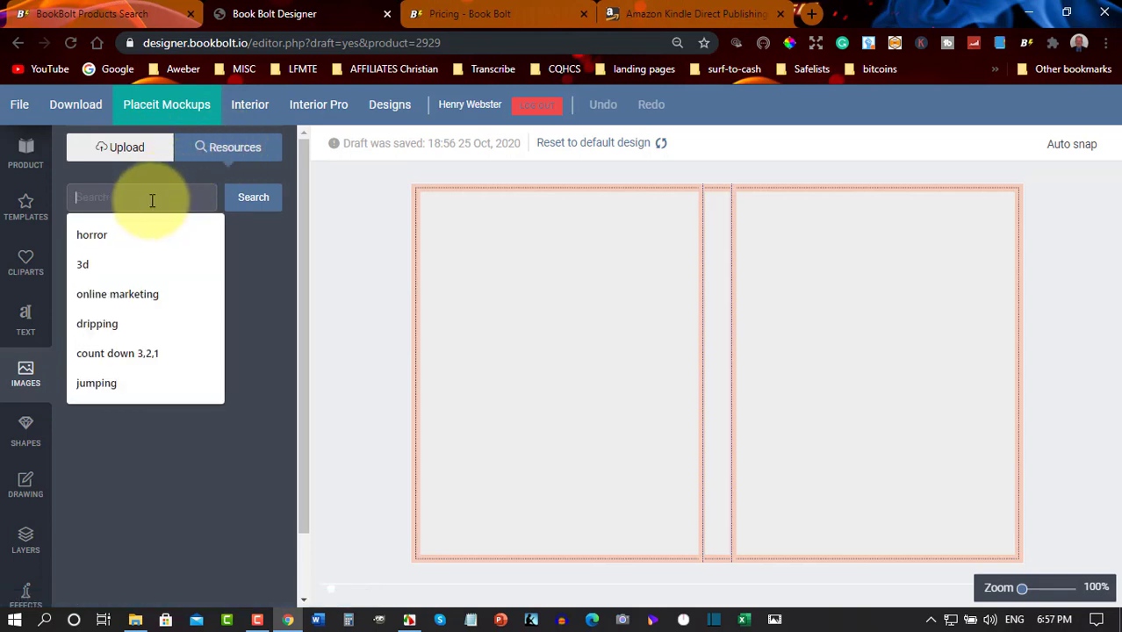
text(cloud)
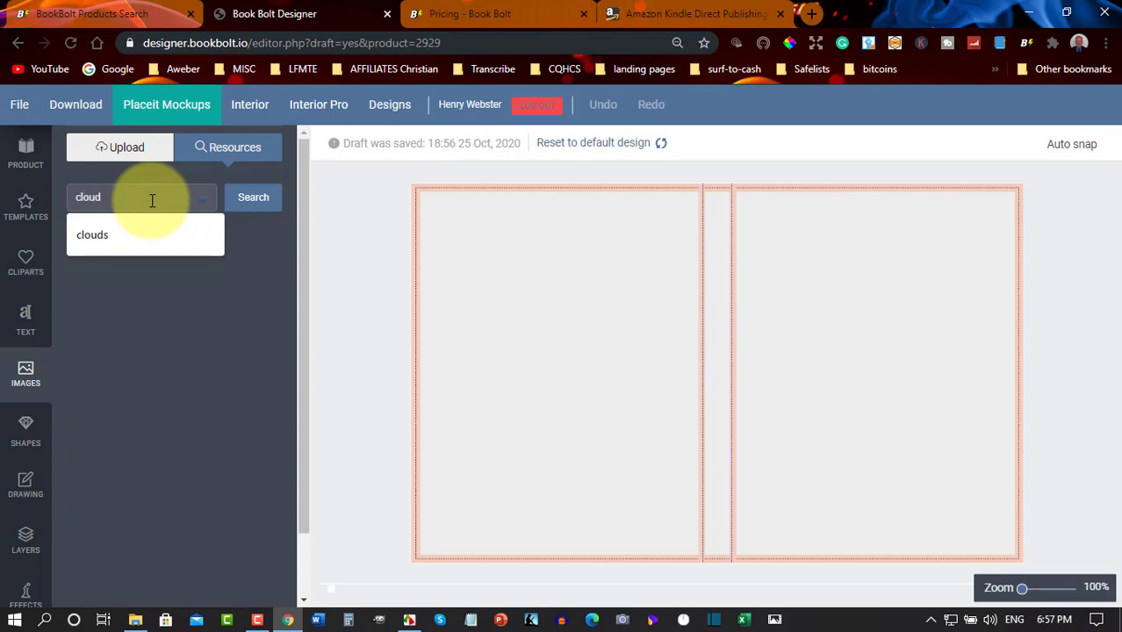
key(Return)
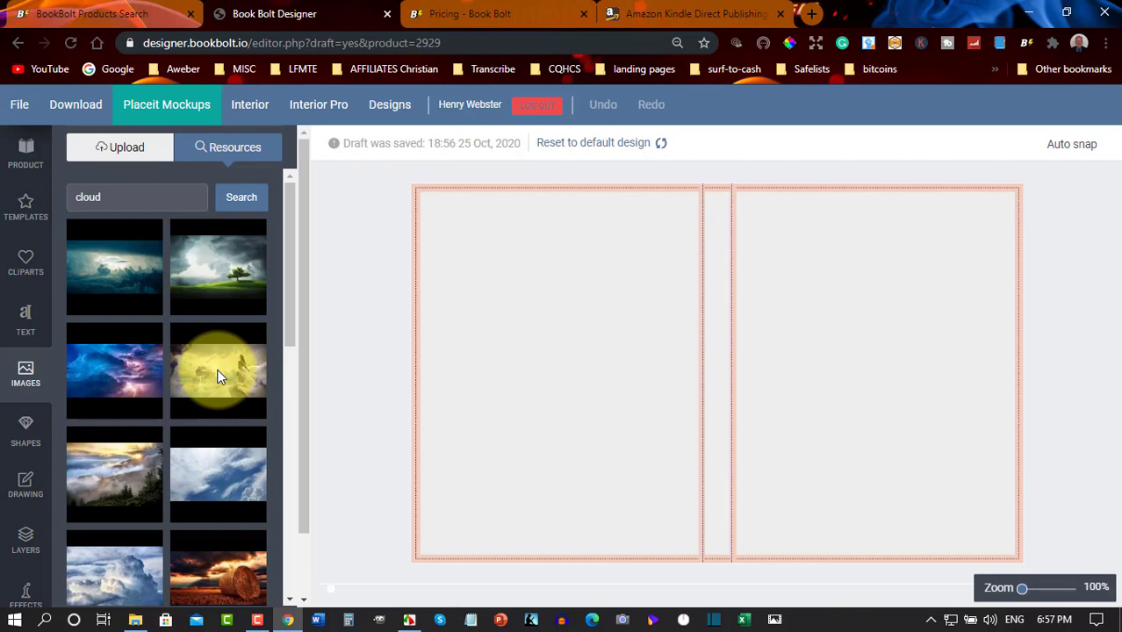
Add the image of the floating castle and woman in white, enlarge it to fill the whole cover and shift it slightly left
scroll(217, 370, down, 3)
scroll(212, 370, up, 3)
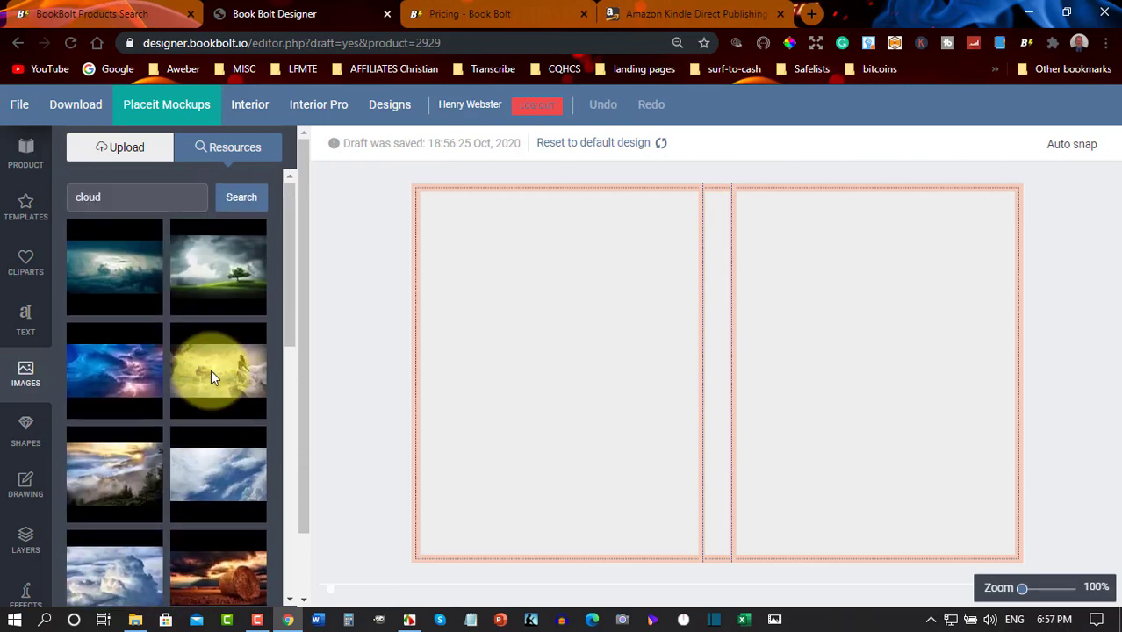
click(211, 378)
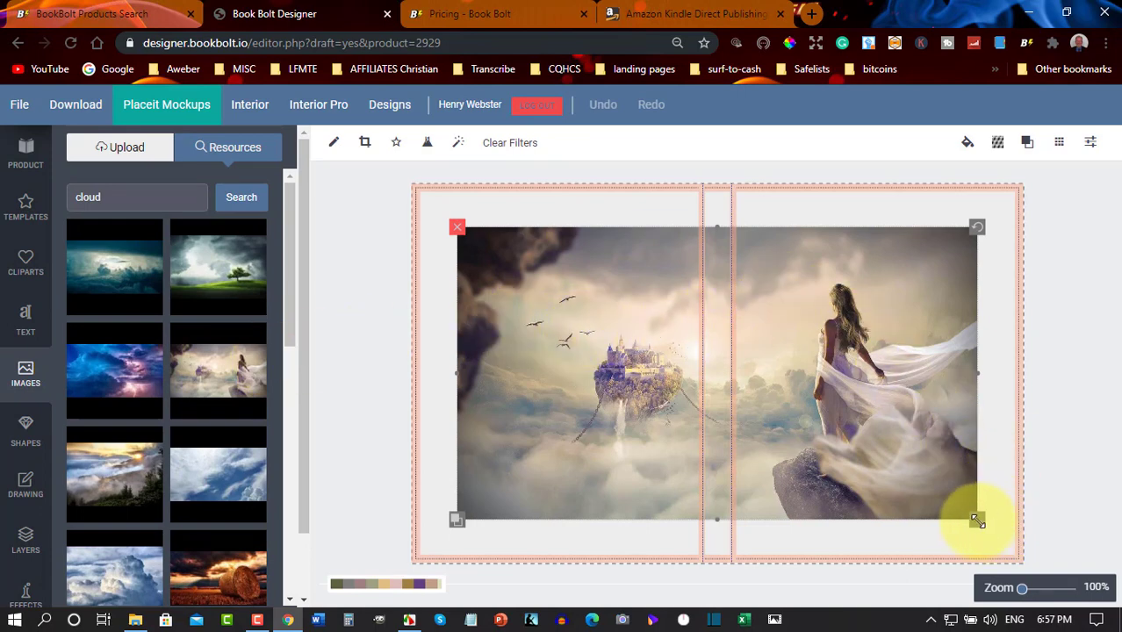
drag(977, 520, 1047, 564)
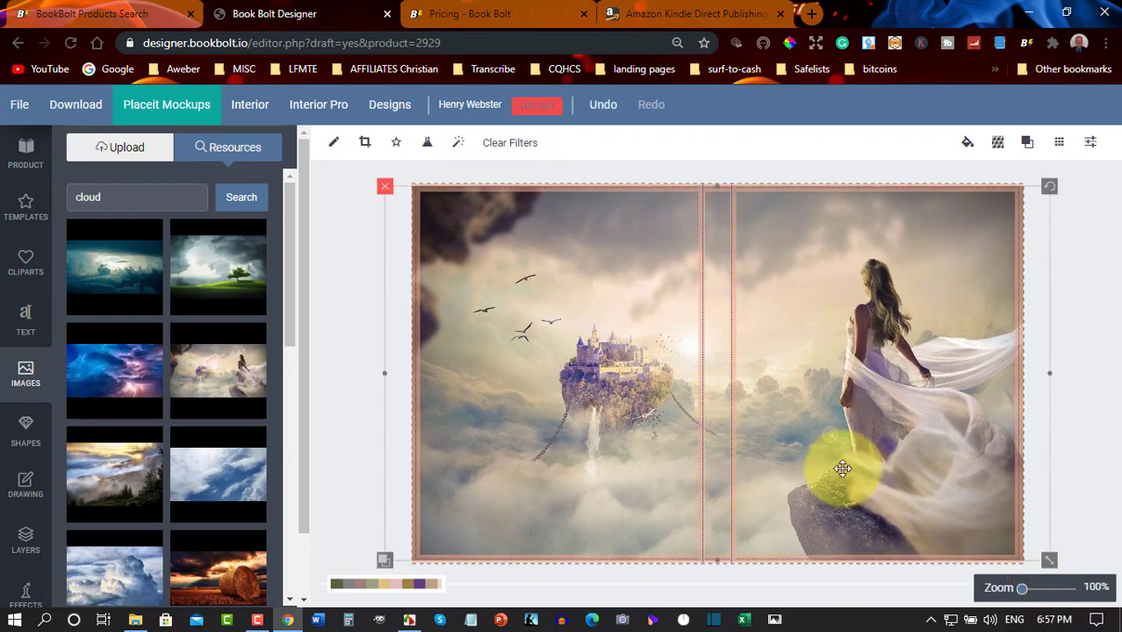
drag(831, 417, 836, 419)
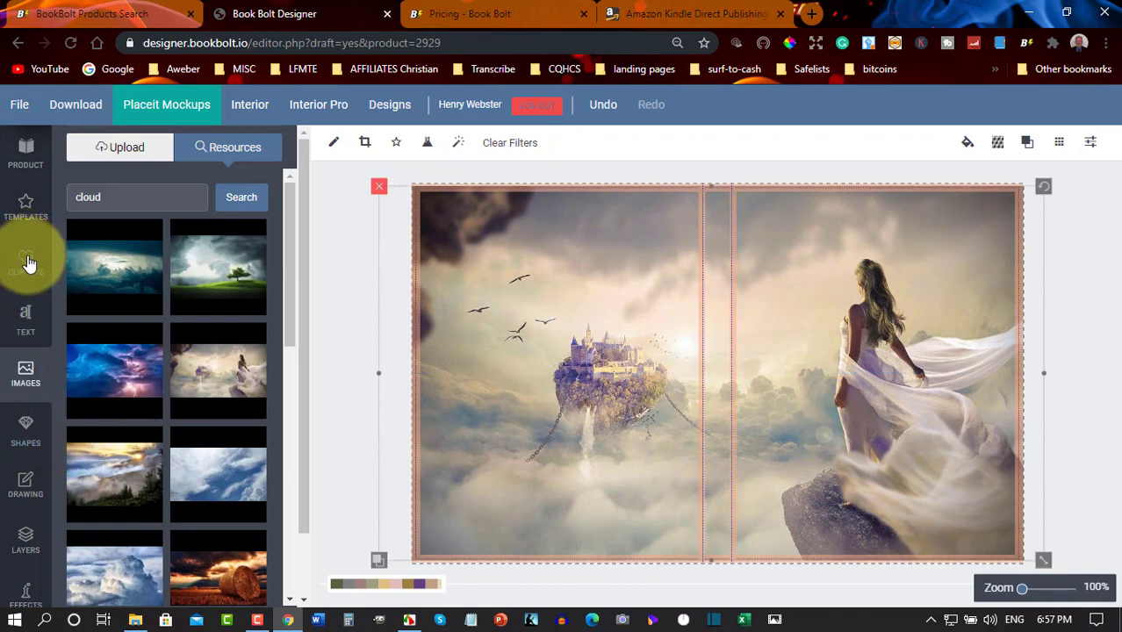
Add the flying eagle shape and place it beside the flock of birds above the castle on the back cover
click(23, 436)
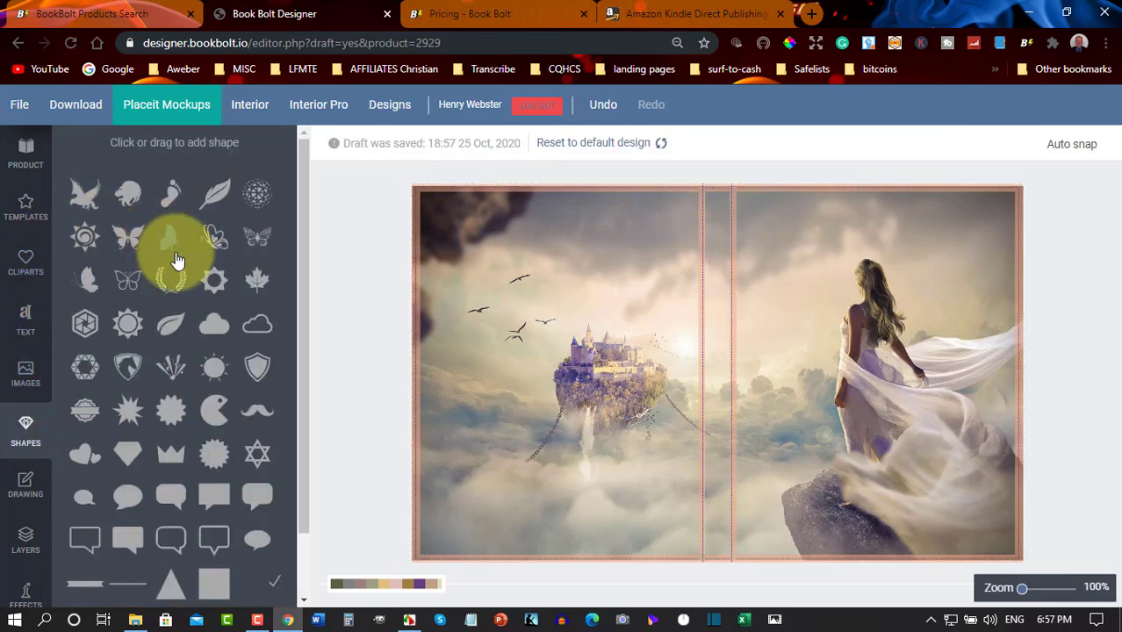
scroll(182, 272, down, 2)
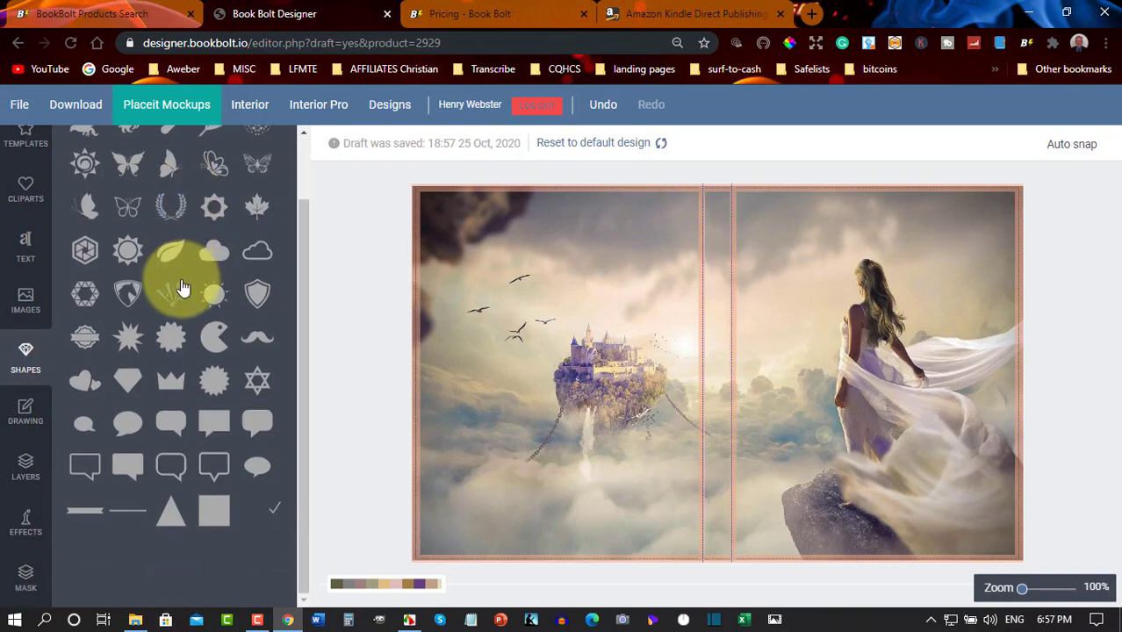
scroll(181, 281, up, 2)
click(77, 202)
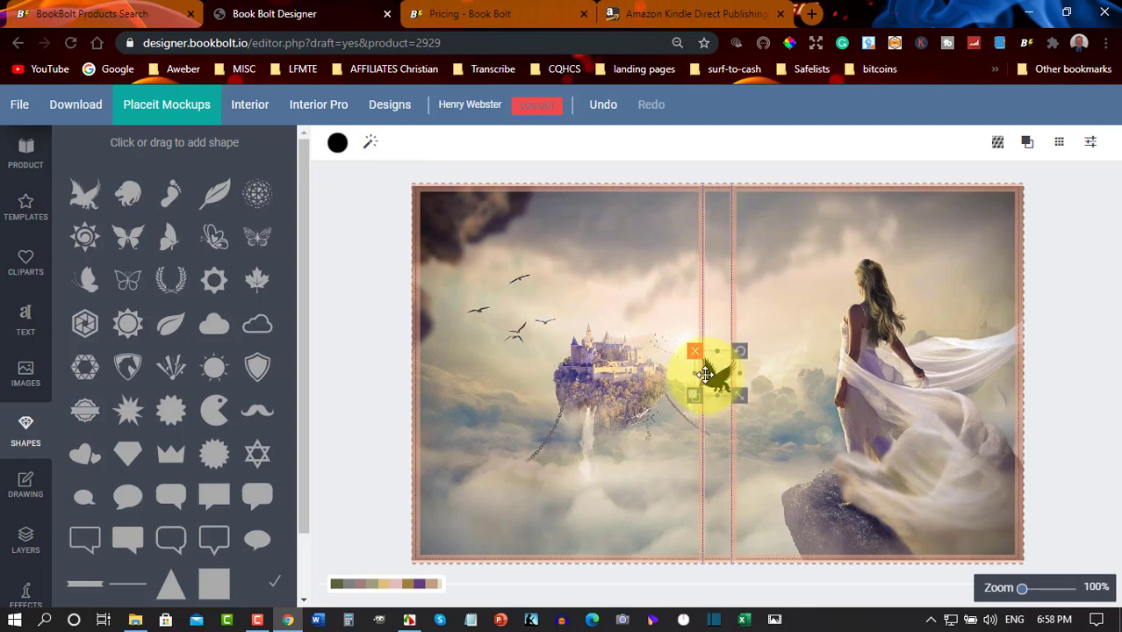
drag(731, 377, 548, 299)
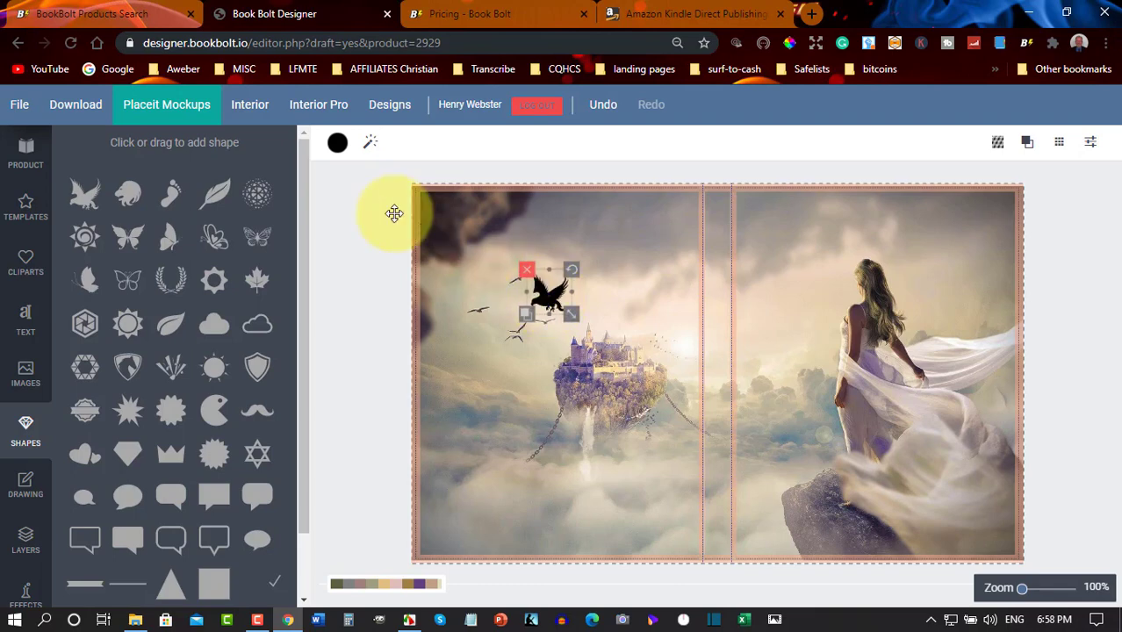
Change the eagle shape's fill color to grey #757575
click(338, 145)
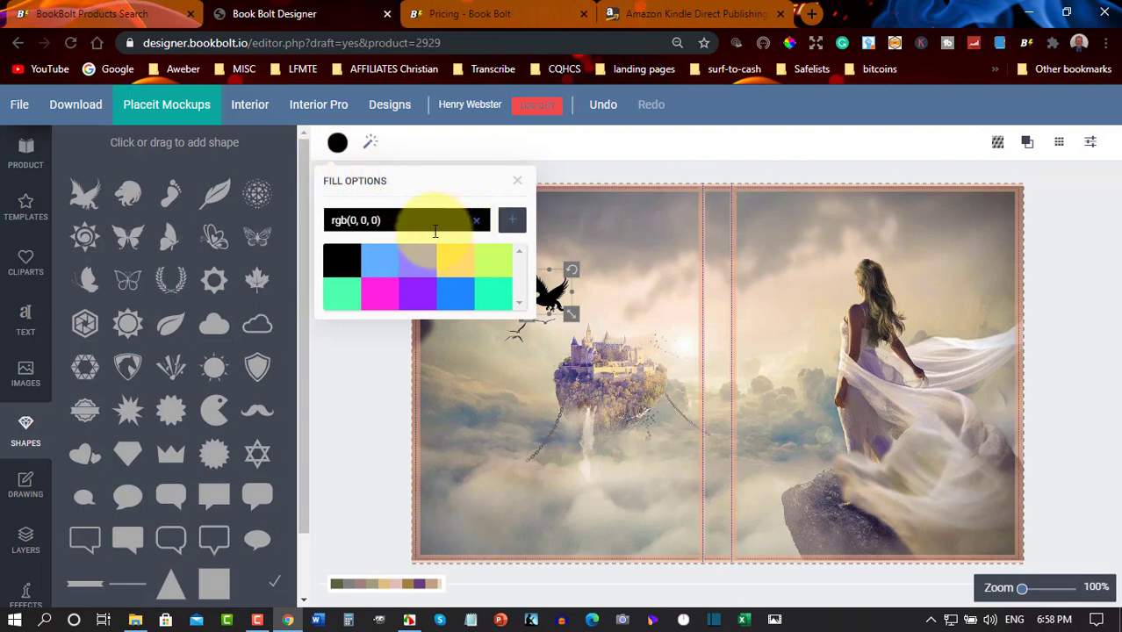
click(382, 220)
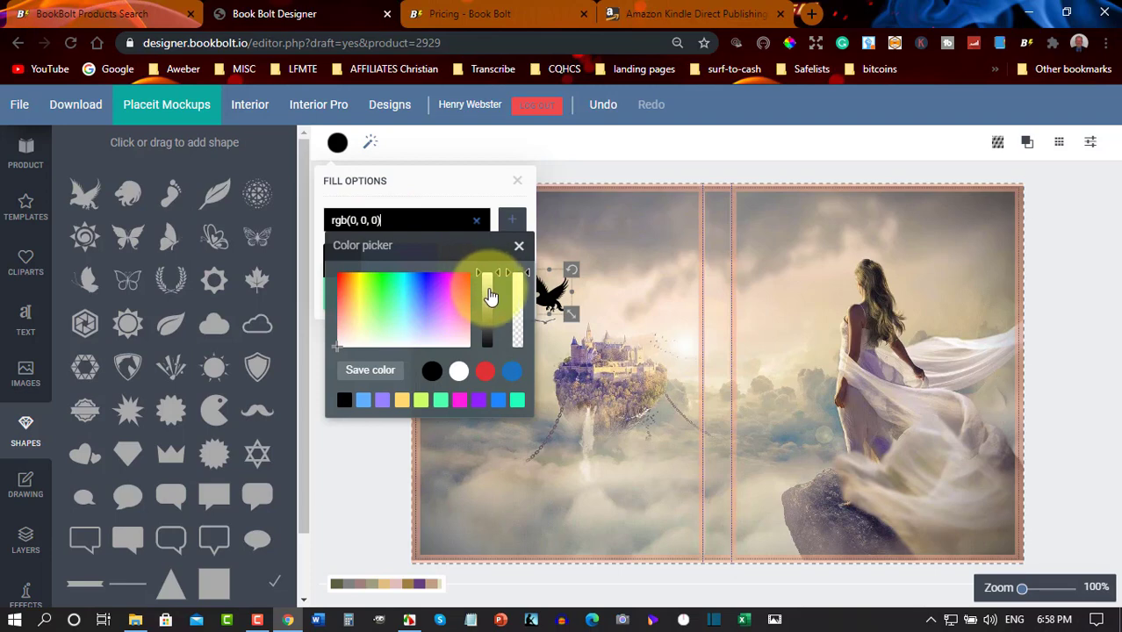
drag(488, 299, 490, 321)
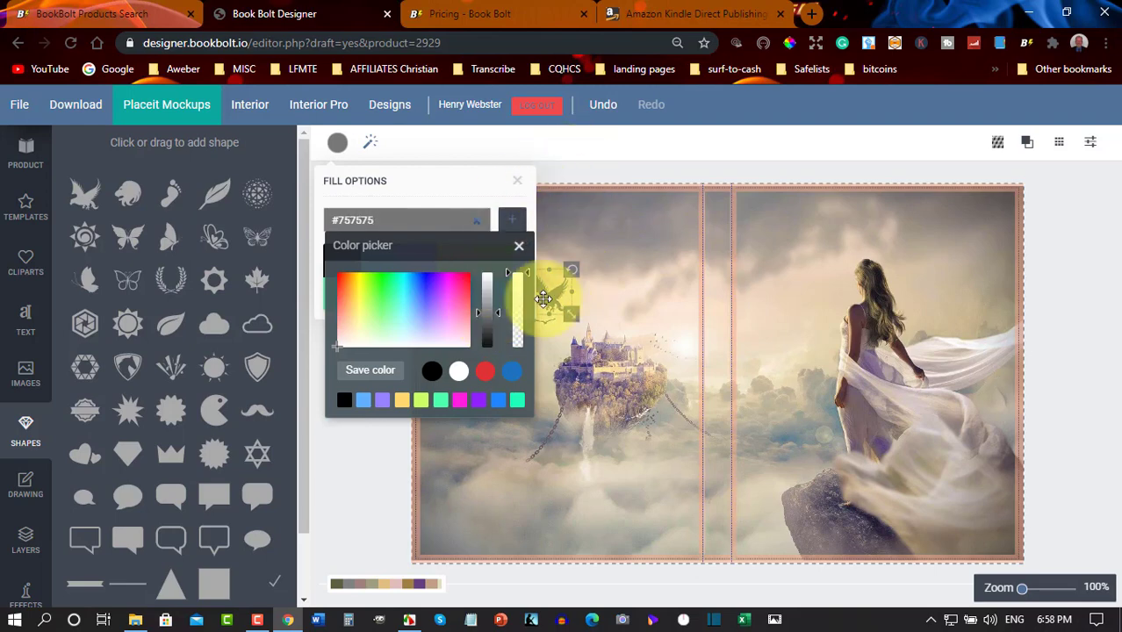
click(519, 182)
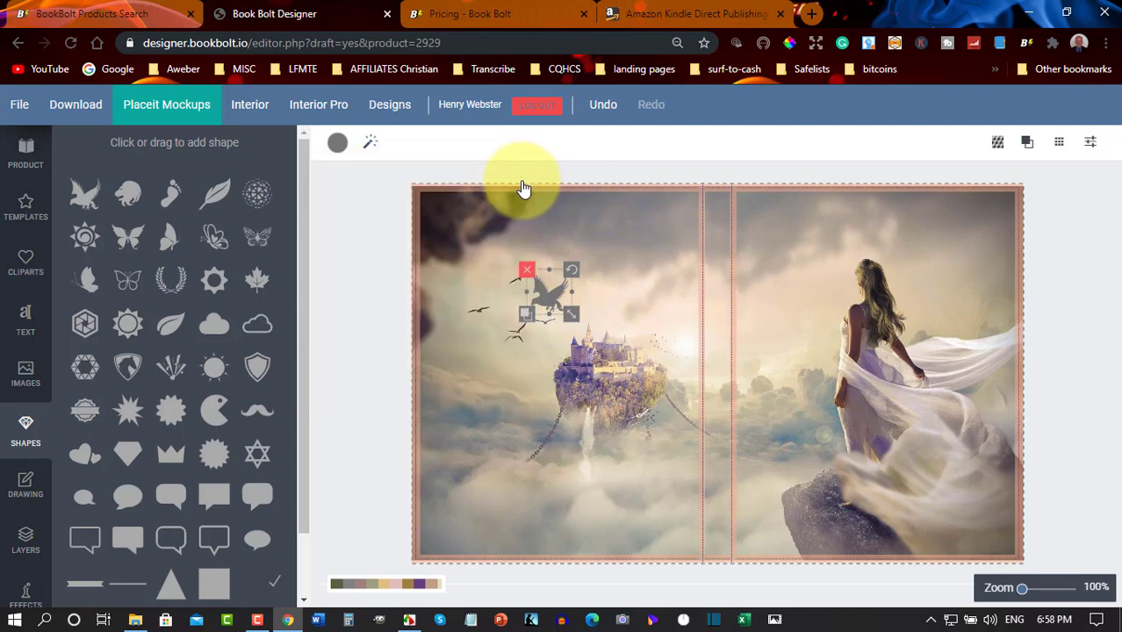
Move the eagle slightly up and to the right so it sits just beside the flock above the castle
click(651, 251)
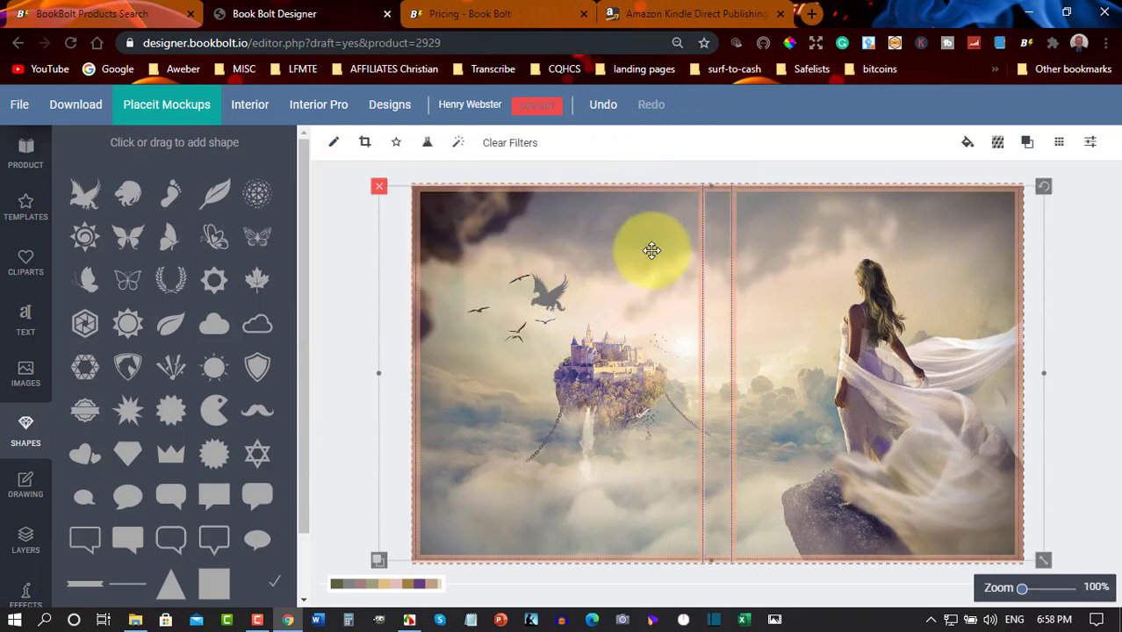
click(550, 300)
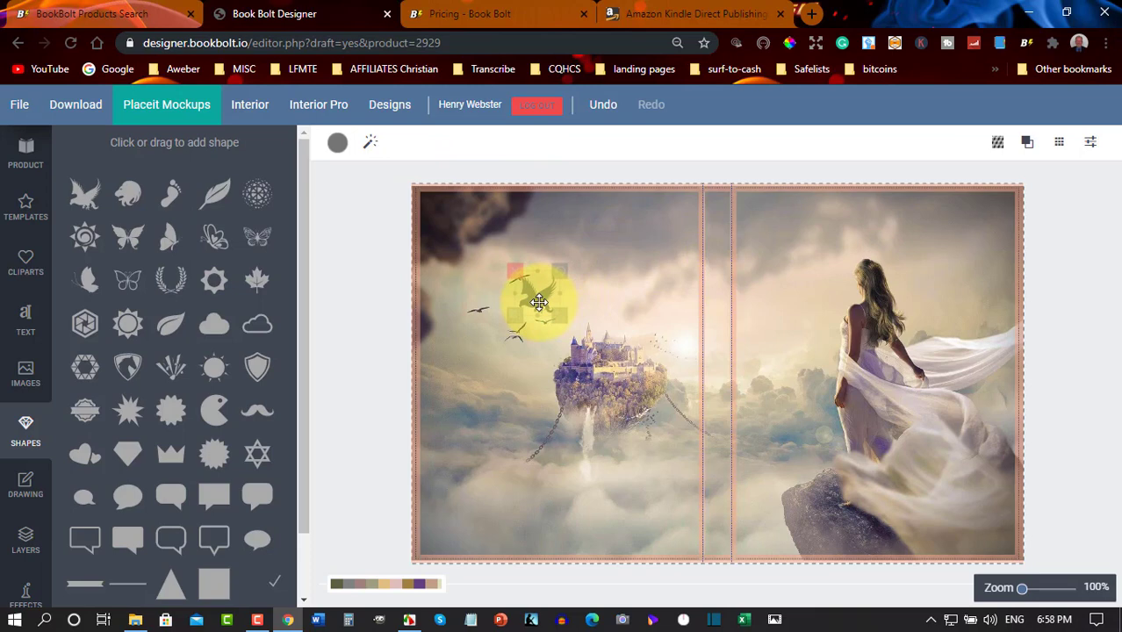
drag(538, 302, 555, 296)
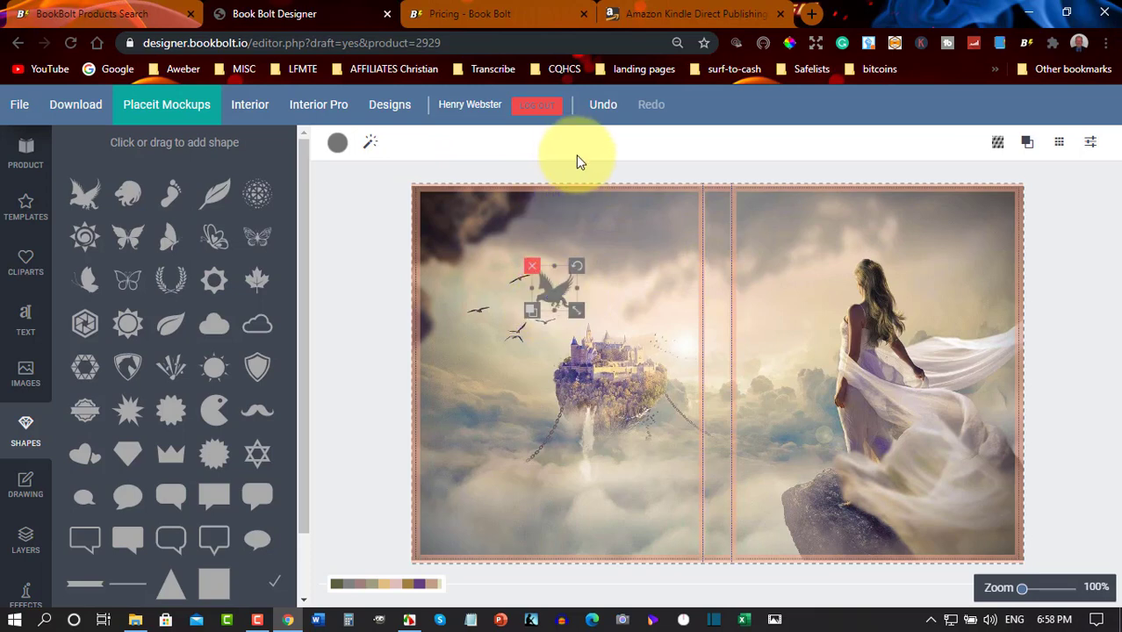
Deselect the eagle shape and open the font manager from the text tools to load more fonts
click(661, 245)
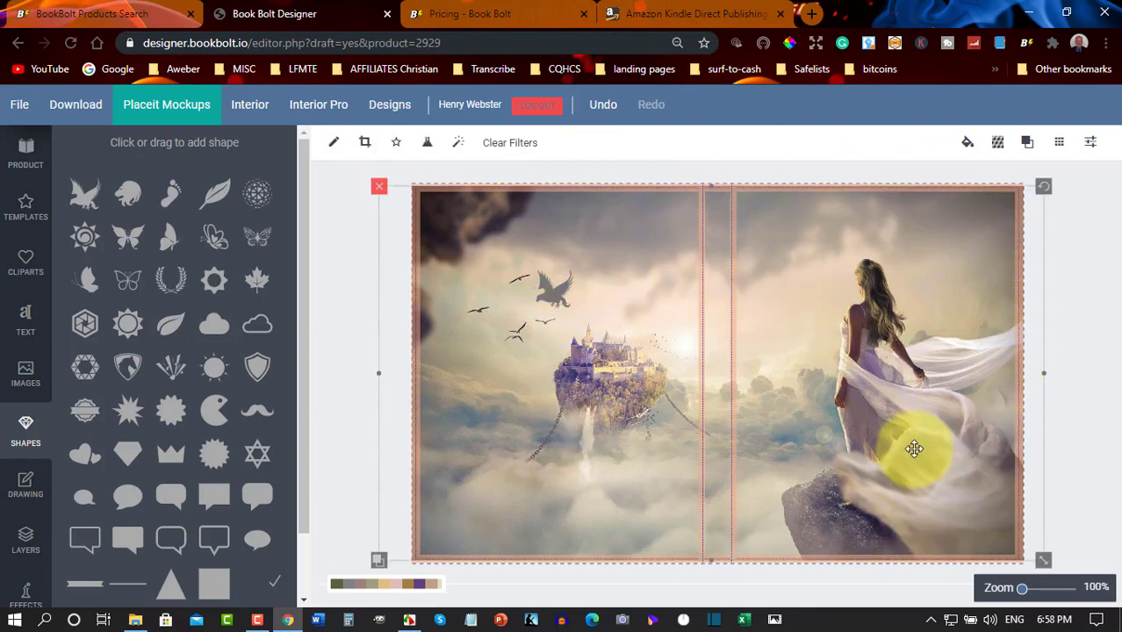
click(17, 325)
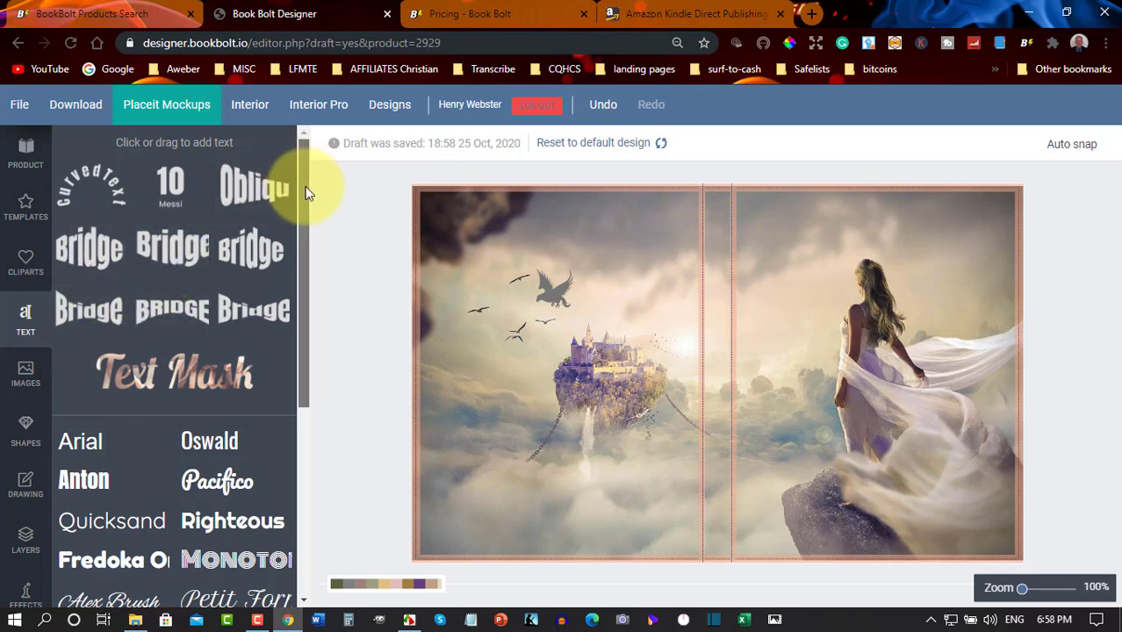
drag(304, 186, 413, 431)
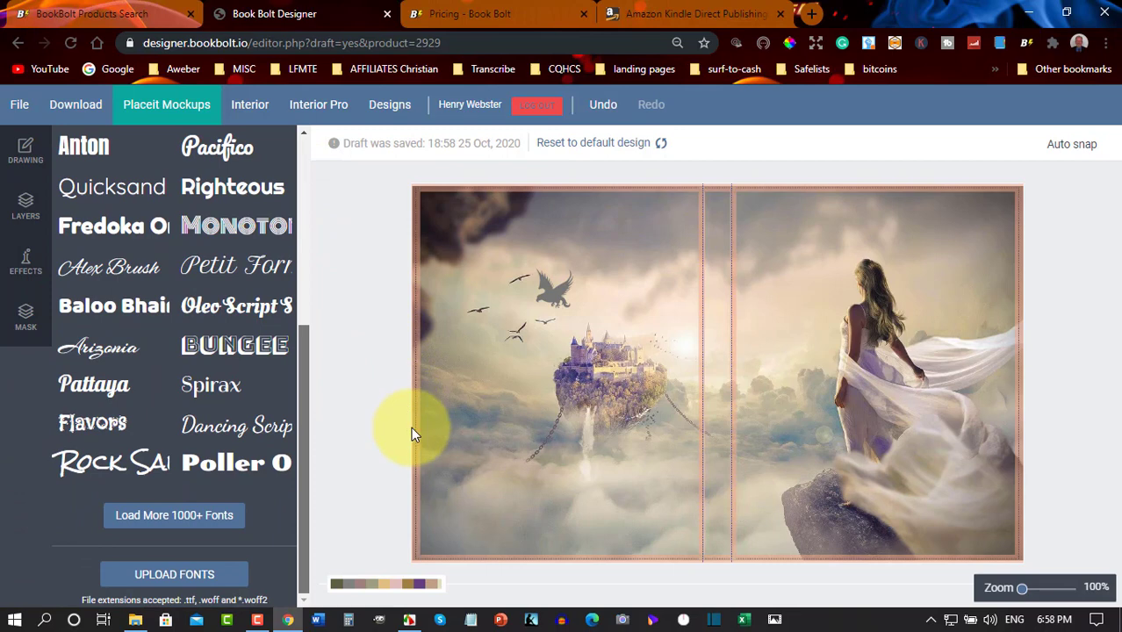
click(170, 520)
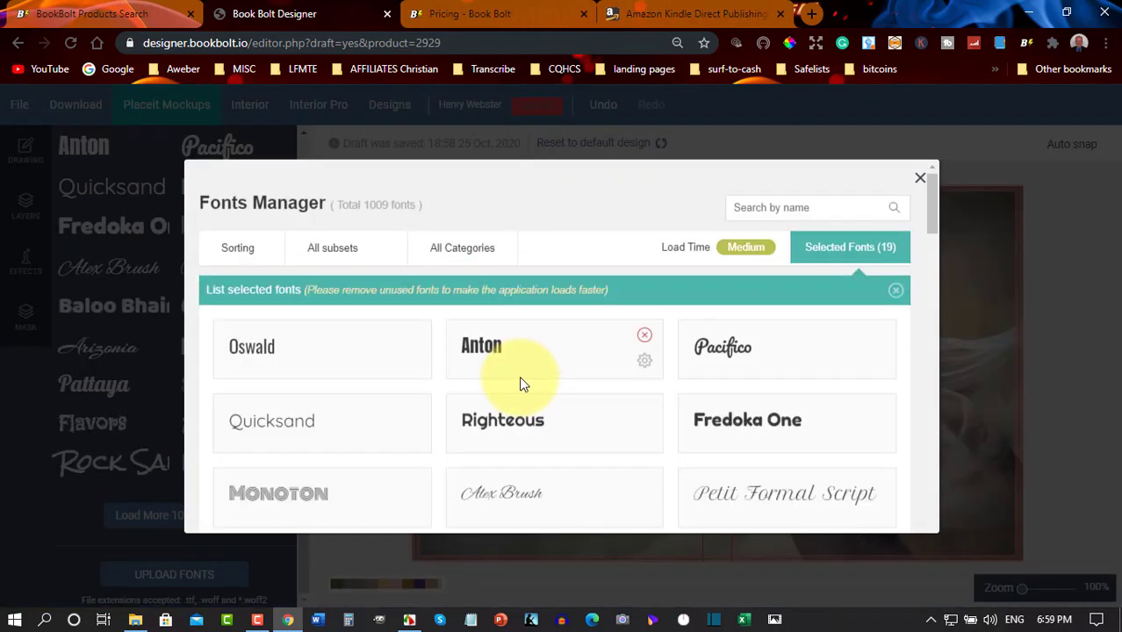
Look through the selected fonts and the first page of available fonts in the font manager
scroll(520, 376, down, 2)
scroll(520, 378, down, 5)
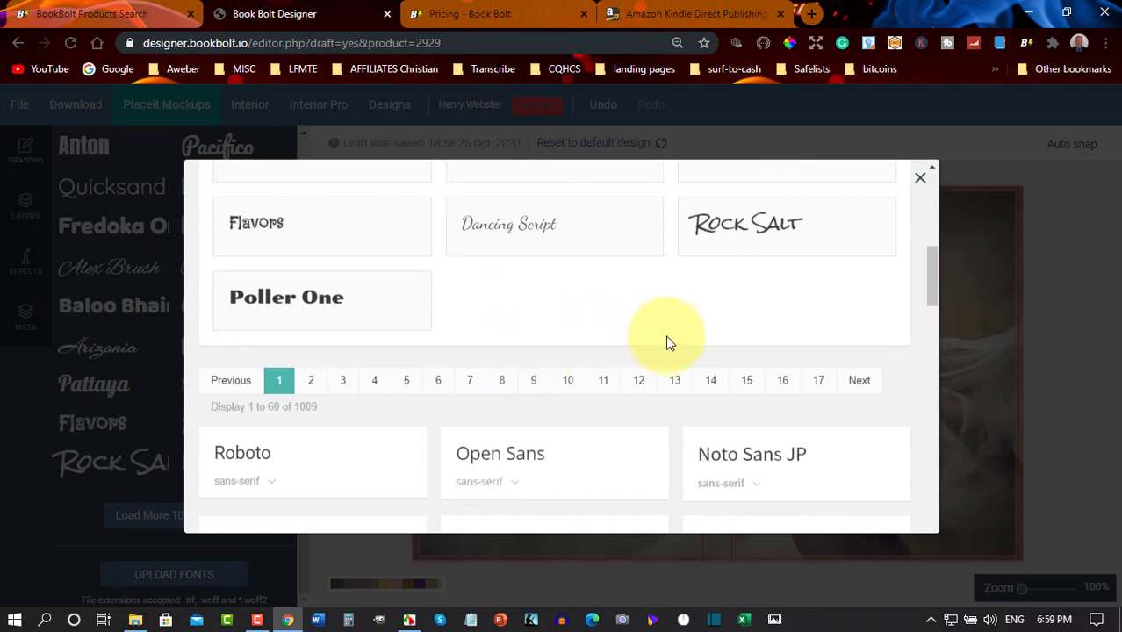
scroll(667, 391, down, 4)
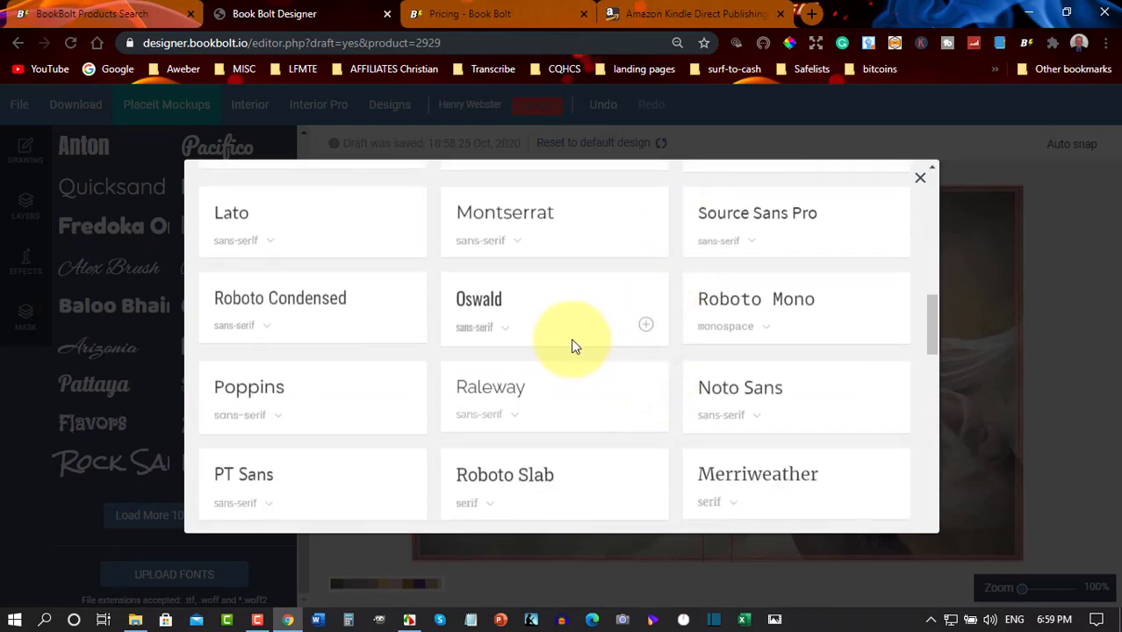
scroll(570, 346, down, 1)
scroll(570, 344, down, 6)
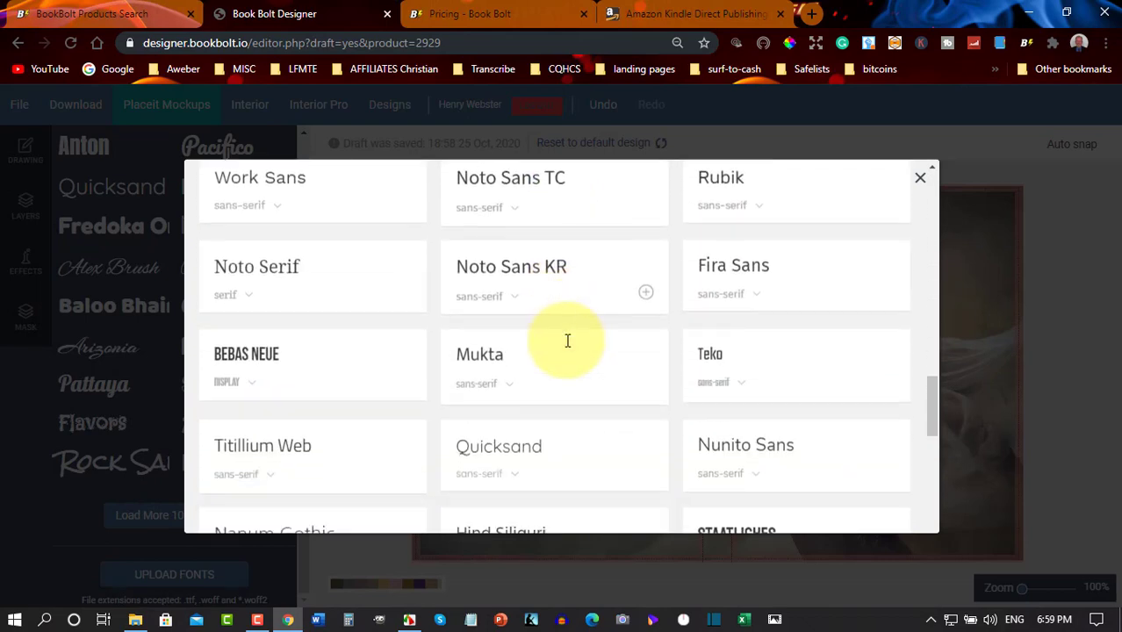
scroll(566, 348, down, 3)
scroll(564, 348, down, 6)
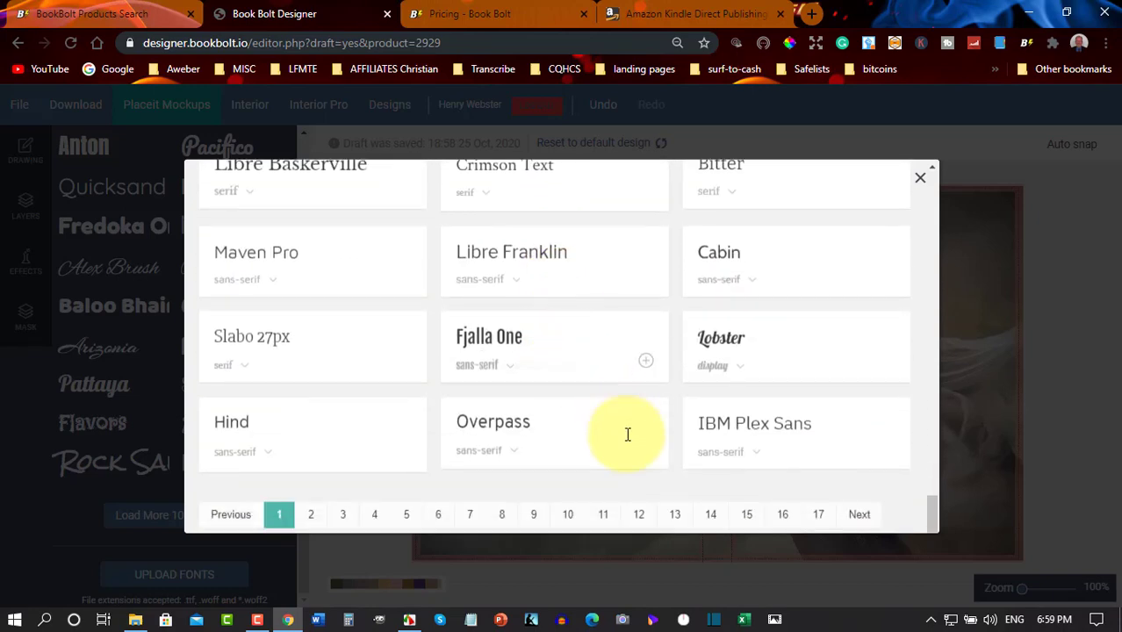
scroll(597, 395, up, 5)
scroll(562, 344, up, 10)
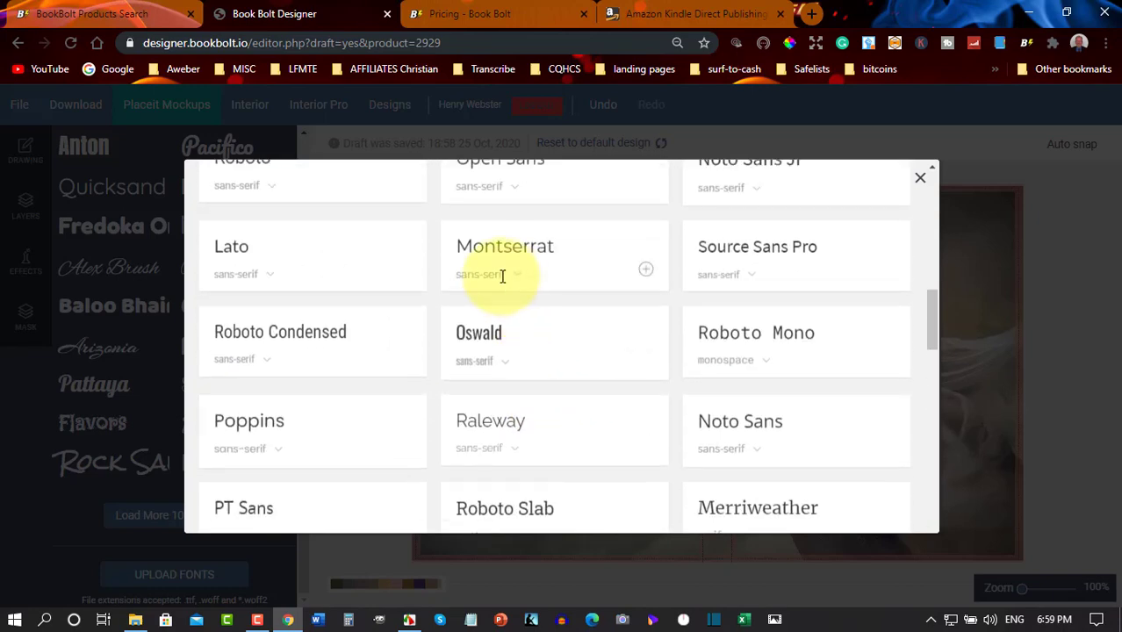
scroll(496, 275, up, 1)
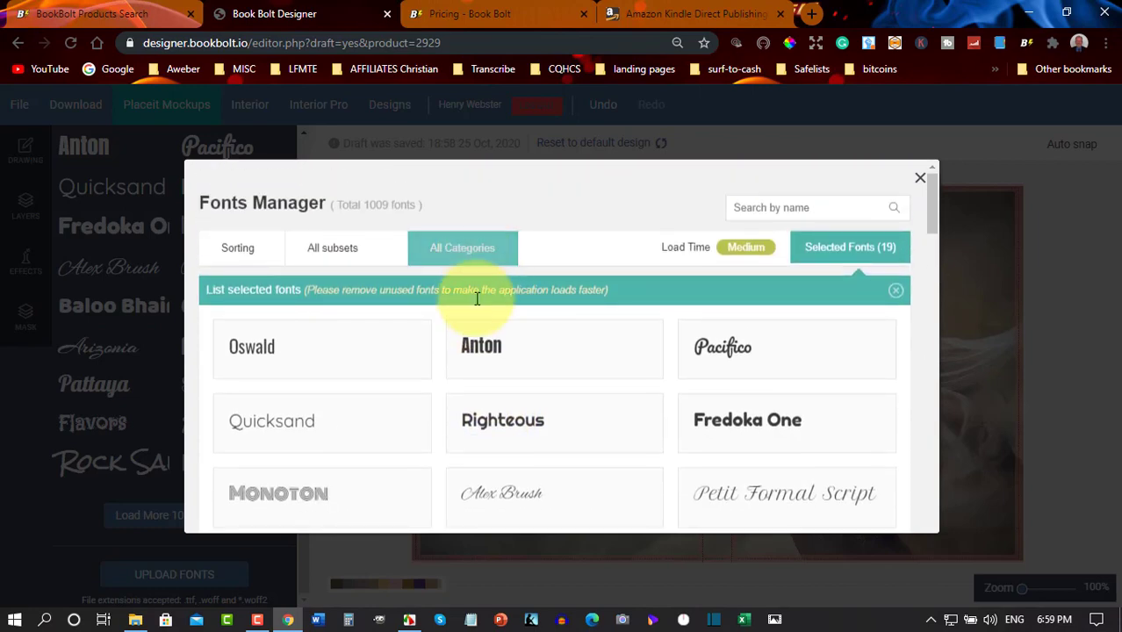
Switch the font list to page 2 and review the fonts already selected for the workspace
scroll(531, 289, down, 7)
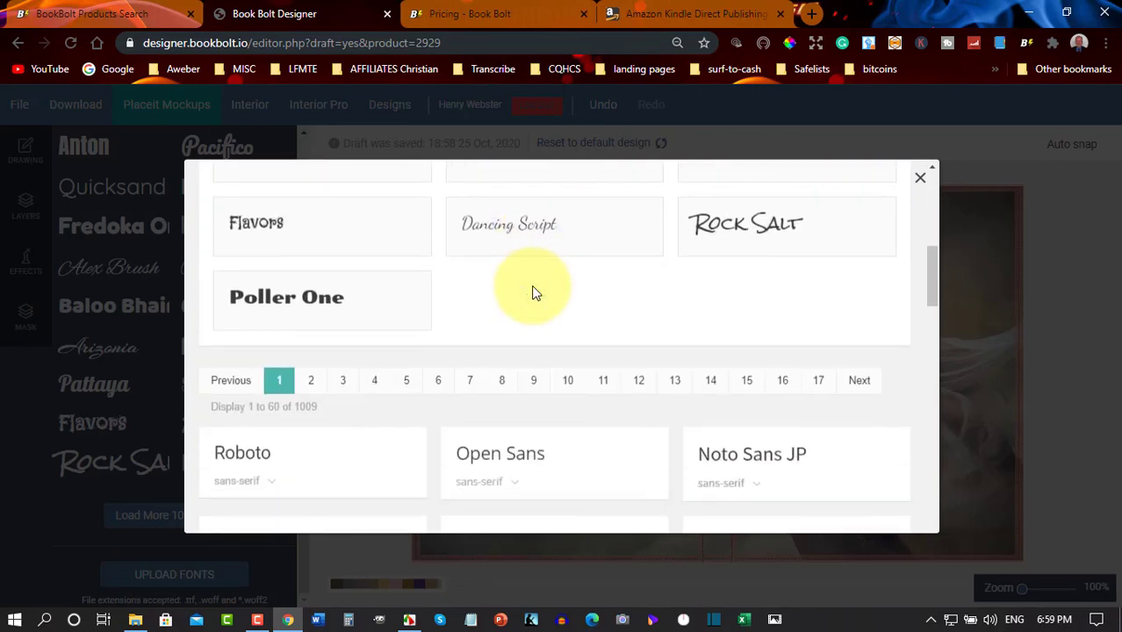
scroll(492, 351, up, 1)
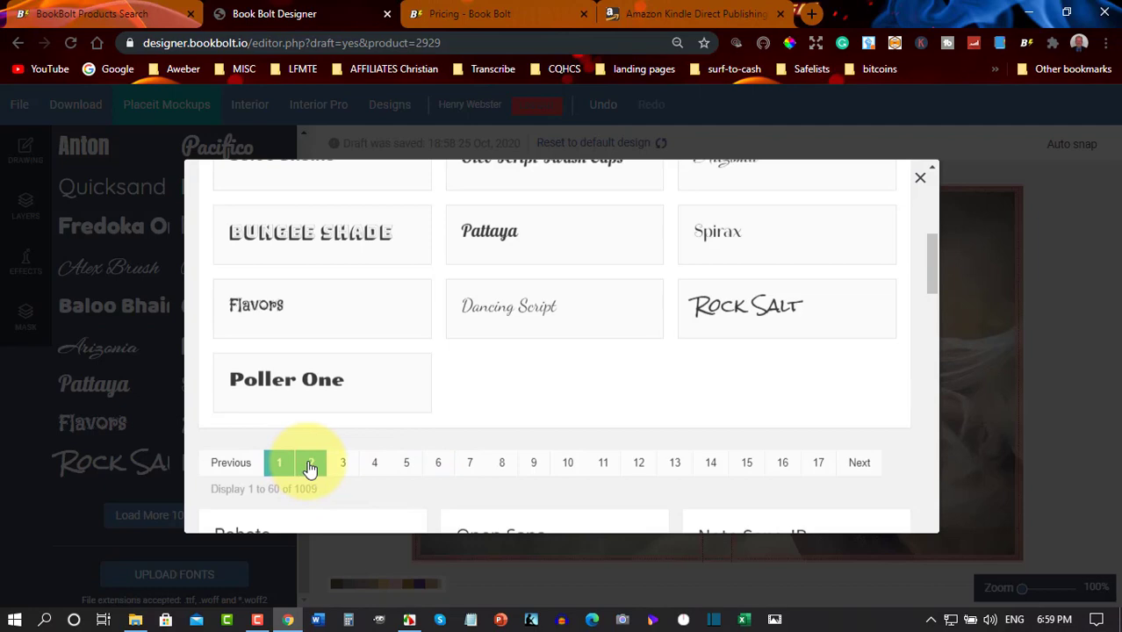
mouse_move(283, 382)
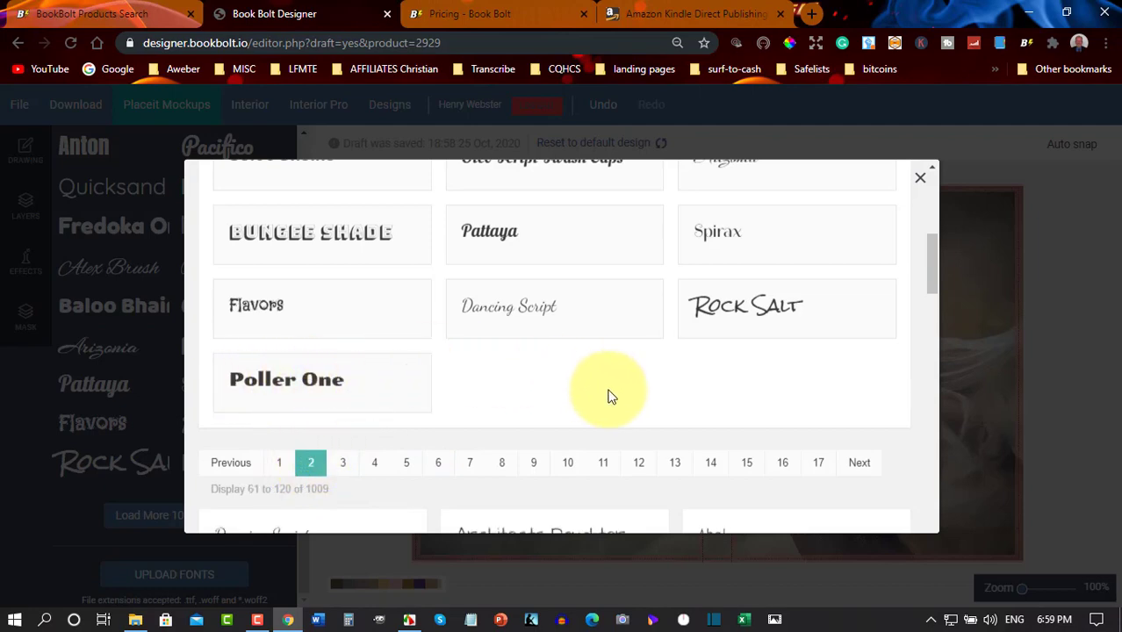
scroll(485, 417, up, 3)
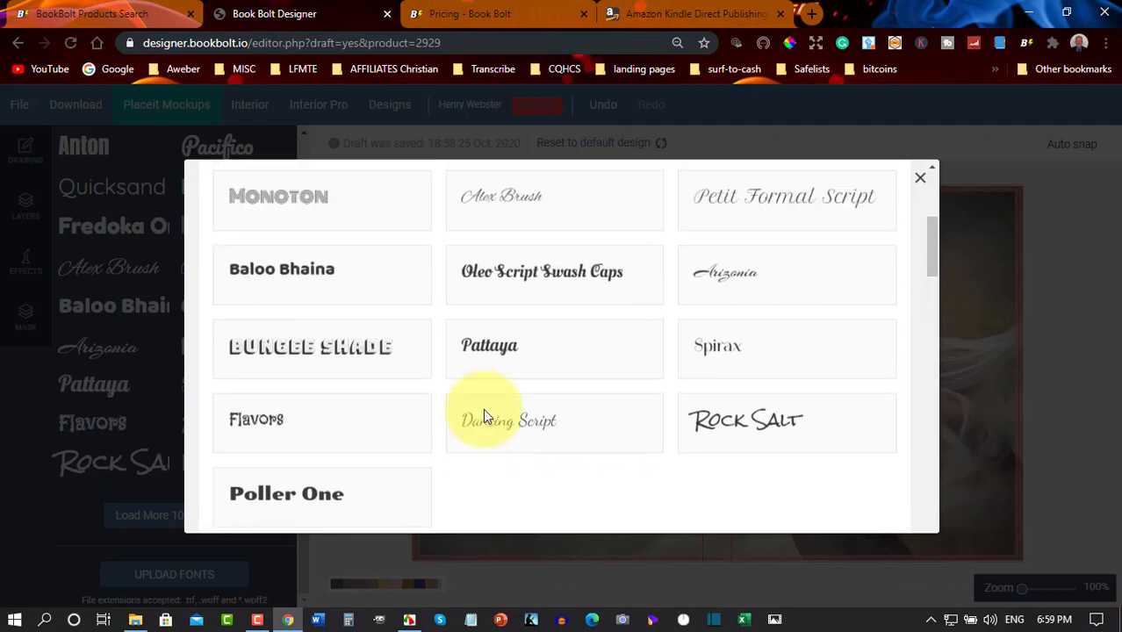
scroll(483, 408, up, 2)
scroll(483, 408, down, 2)
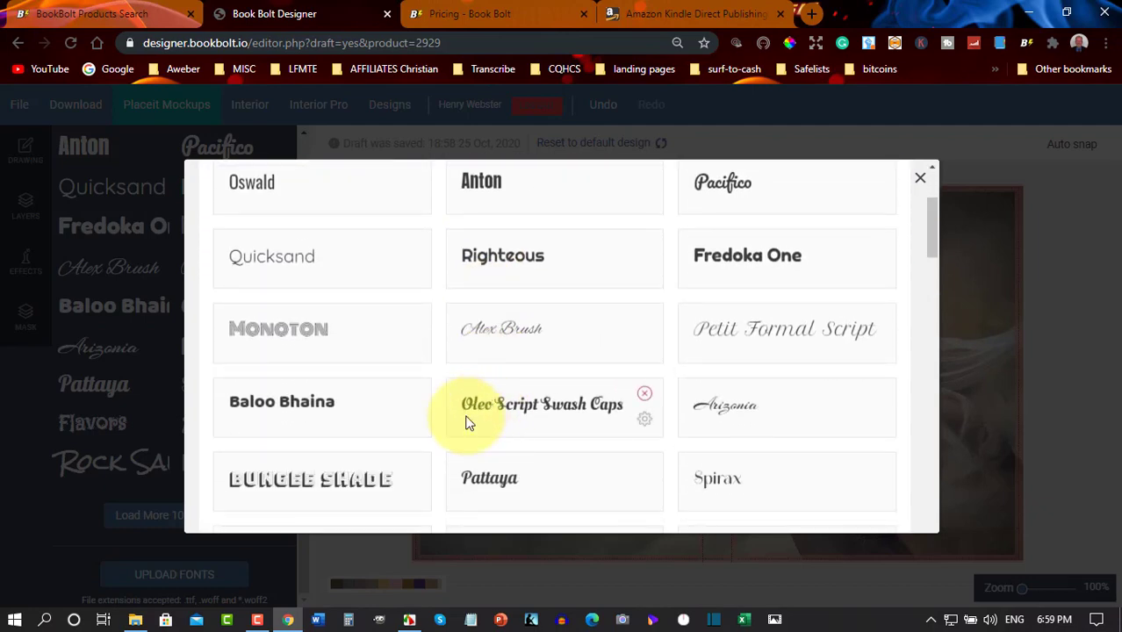
scroll(600, 397, down, 1)
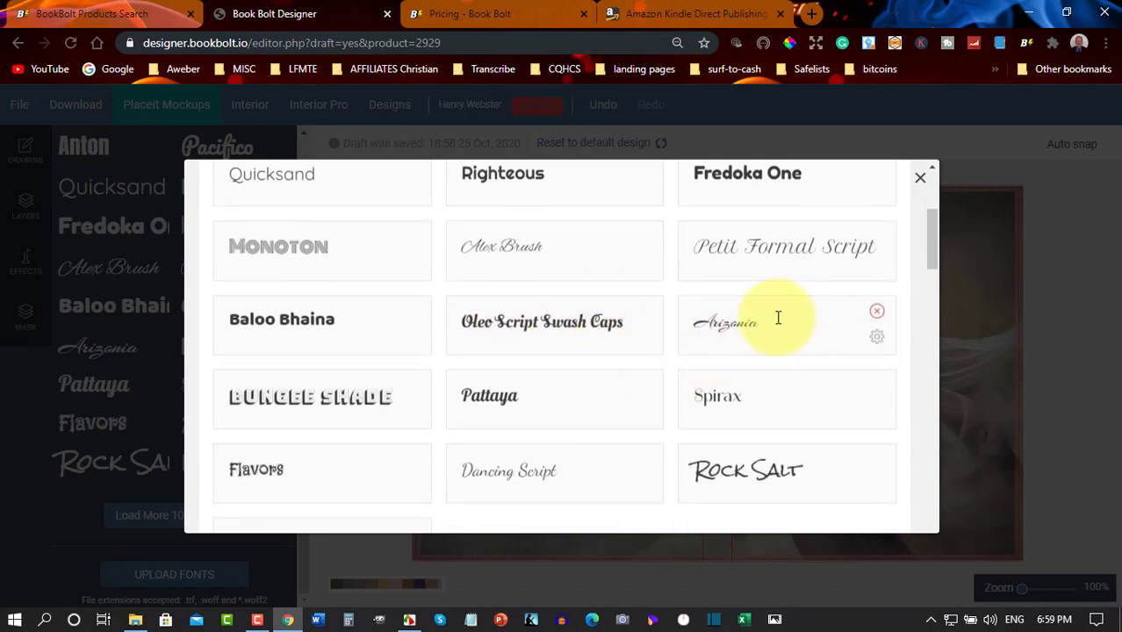
scroll(778, 318, down, 1)
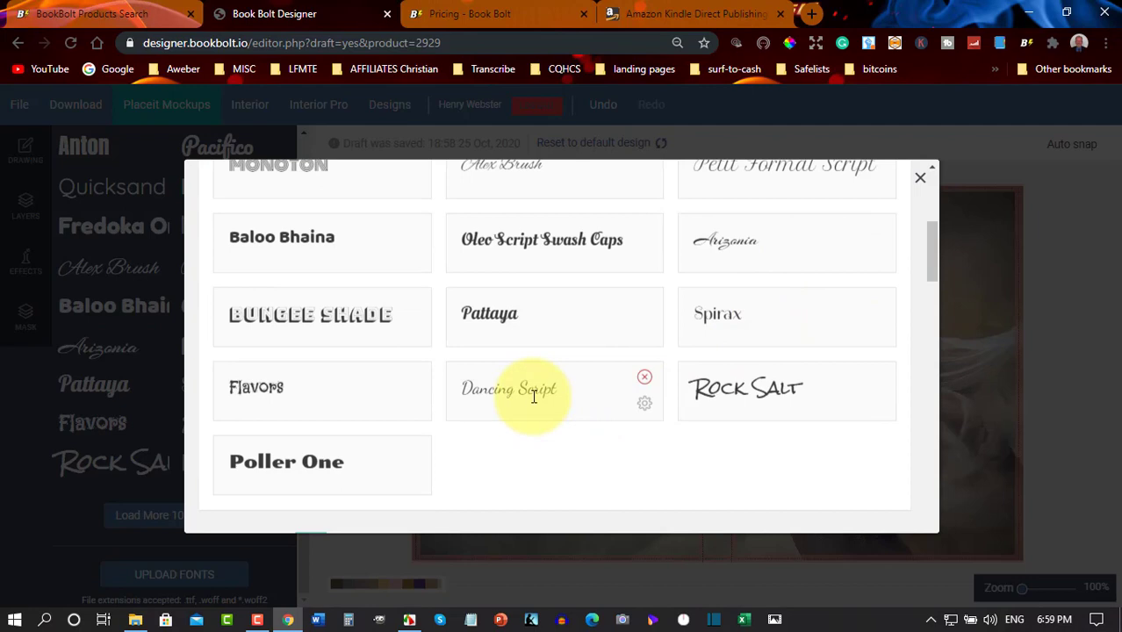
scroll(553, 380, down, 2)
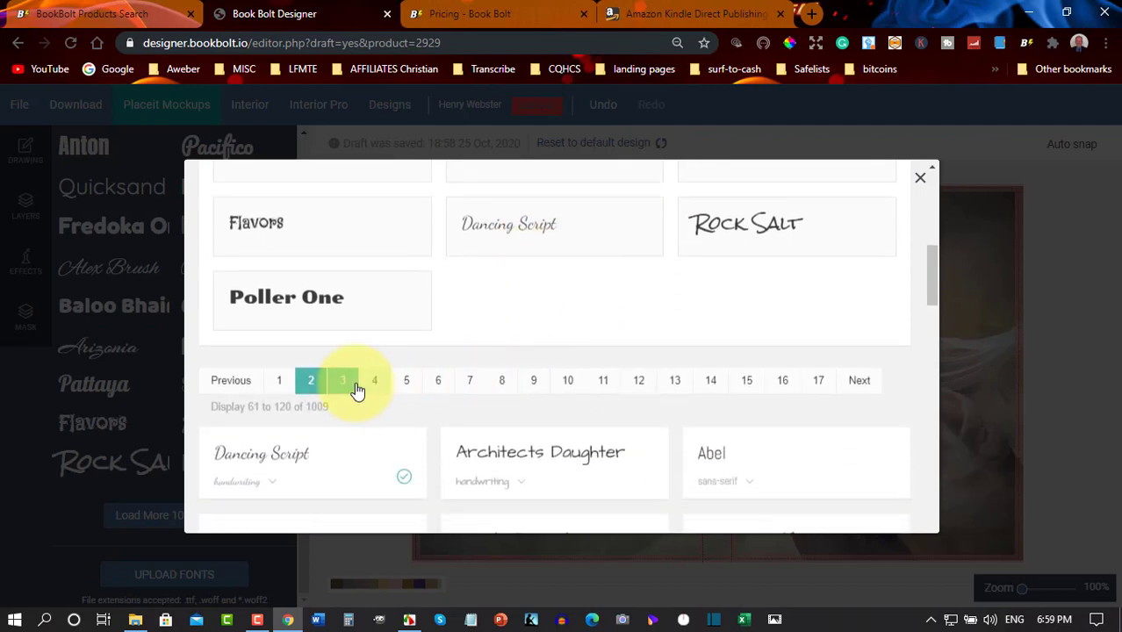
Go to page 3 of the font list and examine the fonts offered there
click(343, 384)
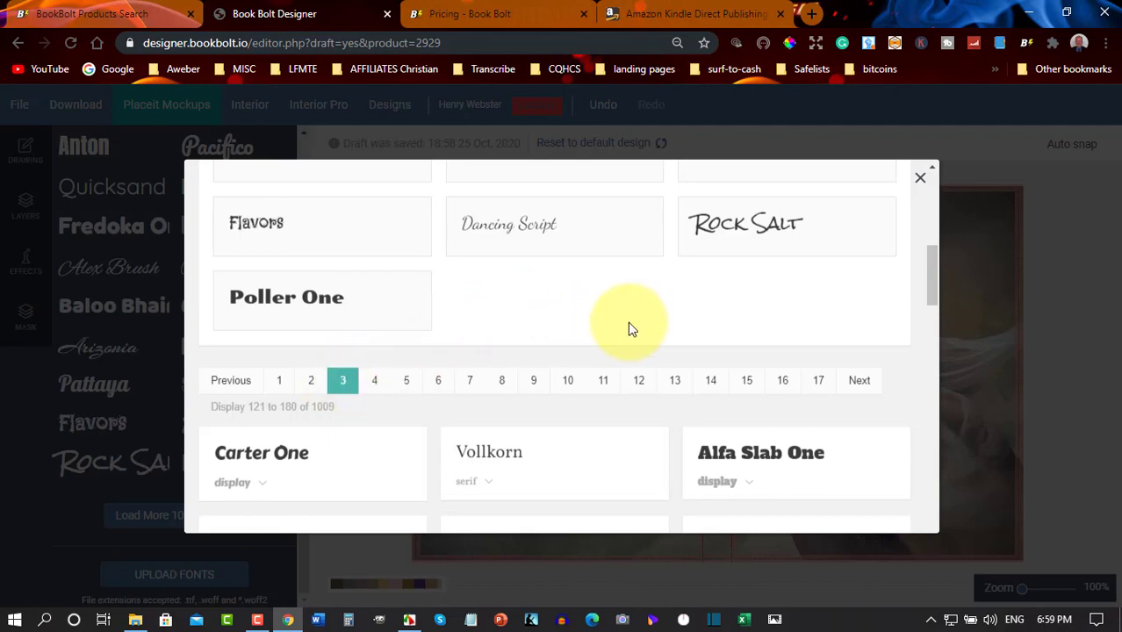
scroll(629, 328, down, 2)
scroll(627, 328, down, 3)
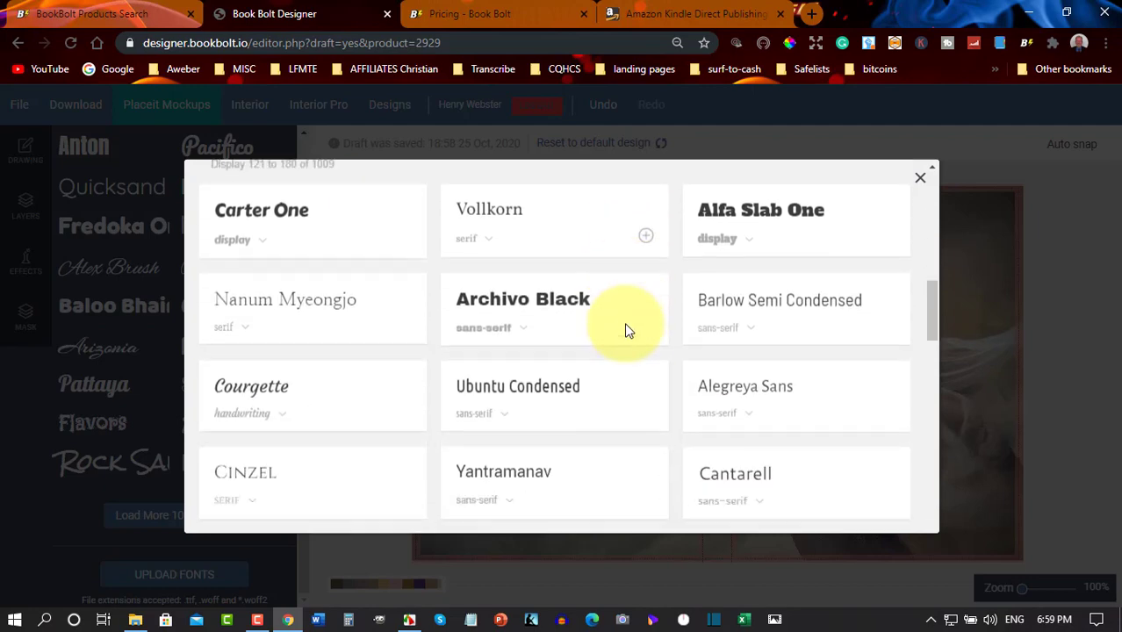
scroll(620, 330, down, 3)
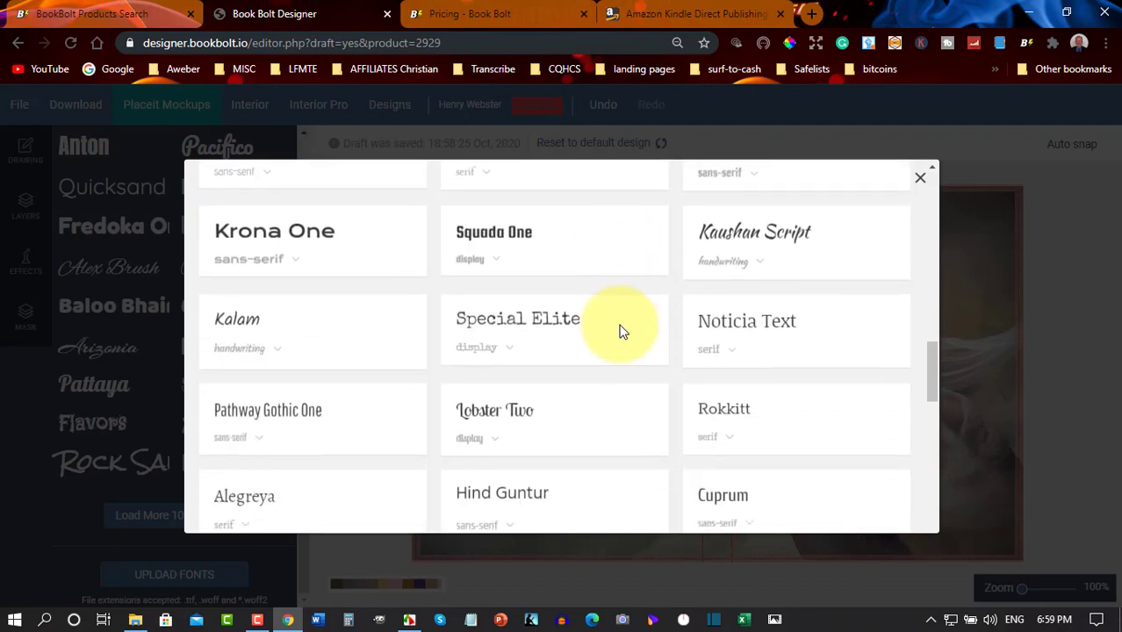
scroll(619, 331, down, 1)
scroll(620, 331, down, 5)
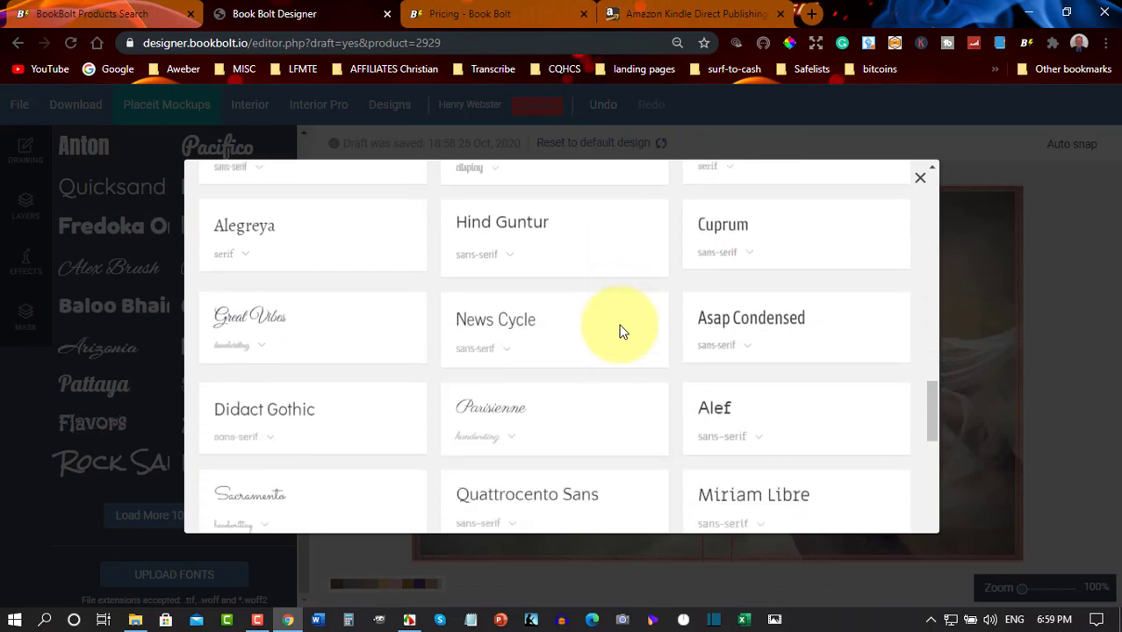
scroll(620, 331, down, 1)
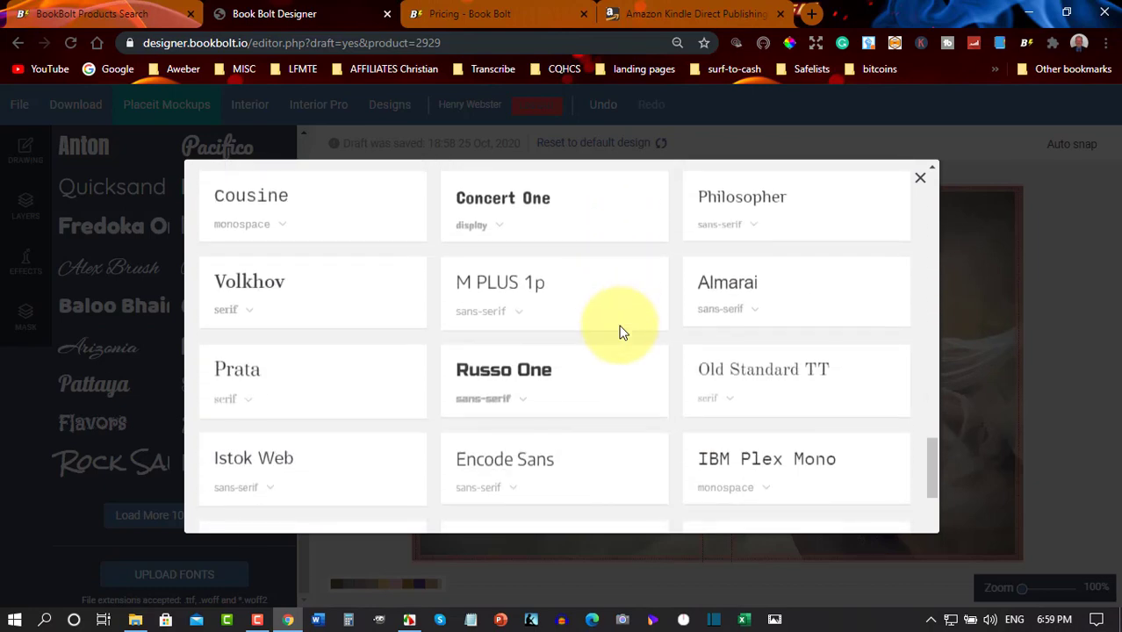
scroll(620, 331, down, 5)
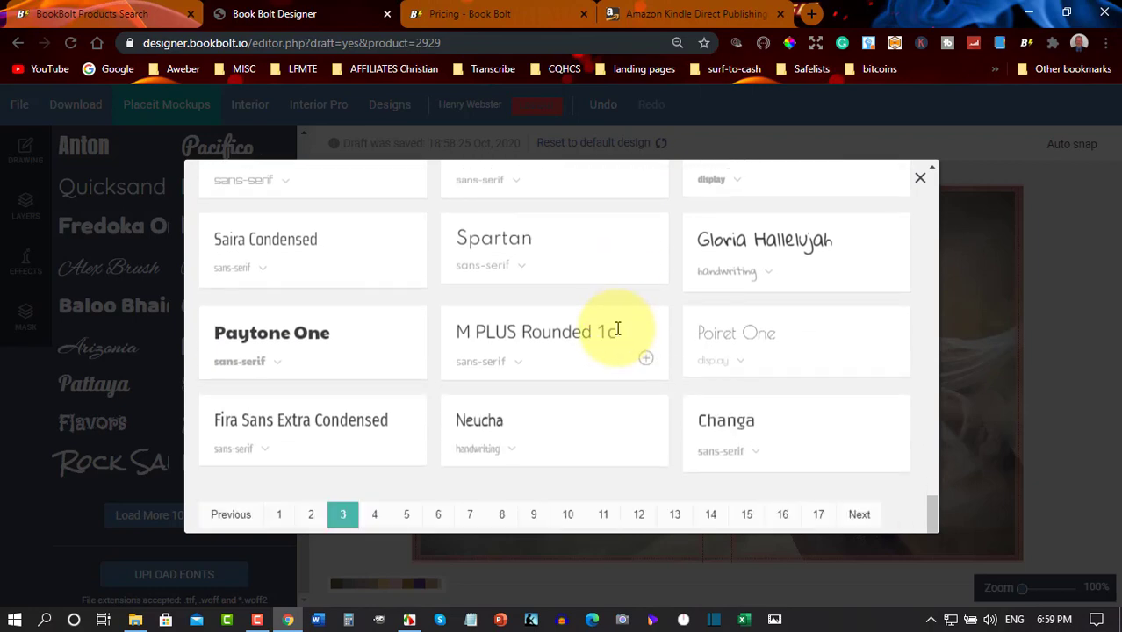
scroll(615, 332, up, 5)
scroll(613, 331, down, 5)
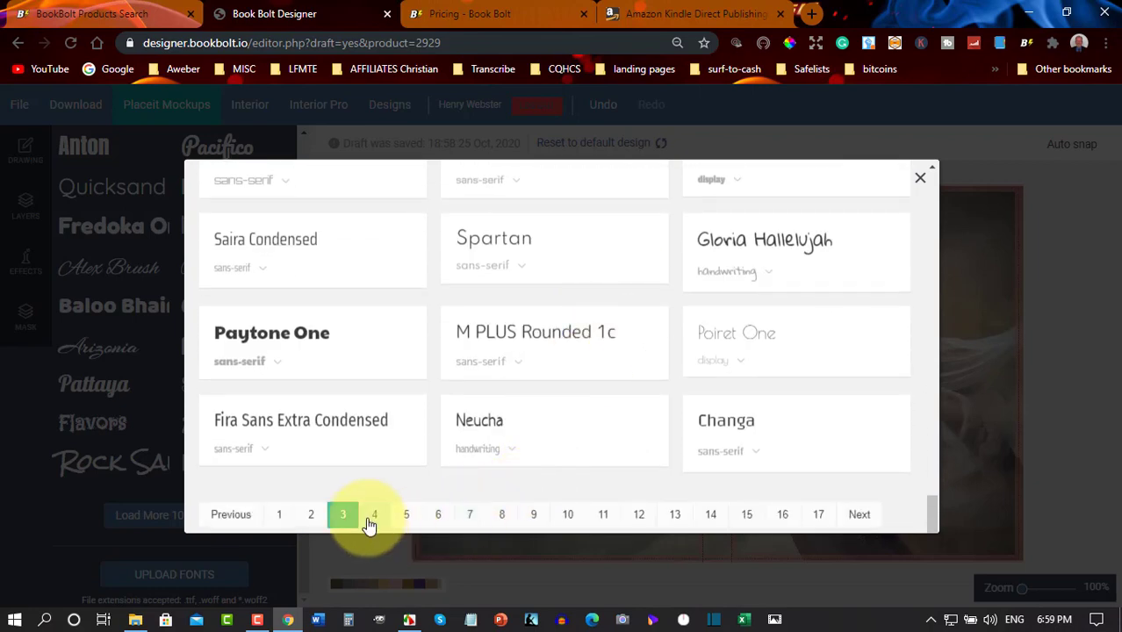
Go to page 4 of the font list and add the Homemade Apple handwriting font to the workspace
click(372, 518)
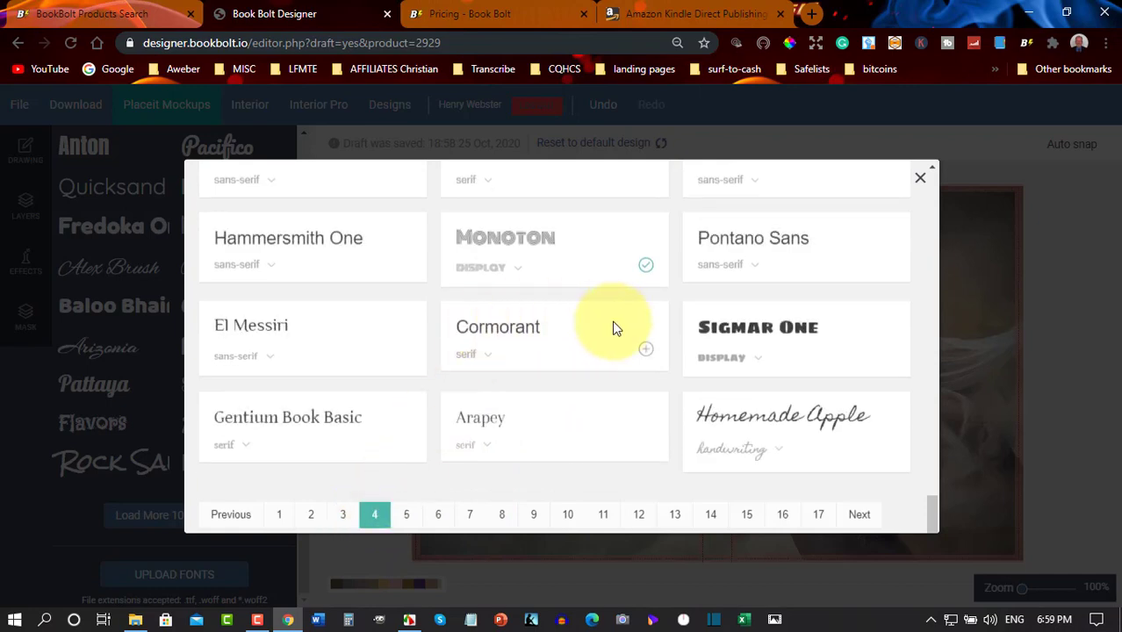
scroll(646, 281, up, 1)
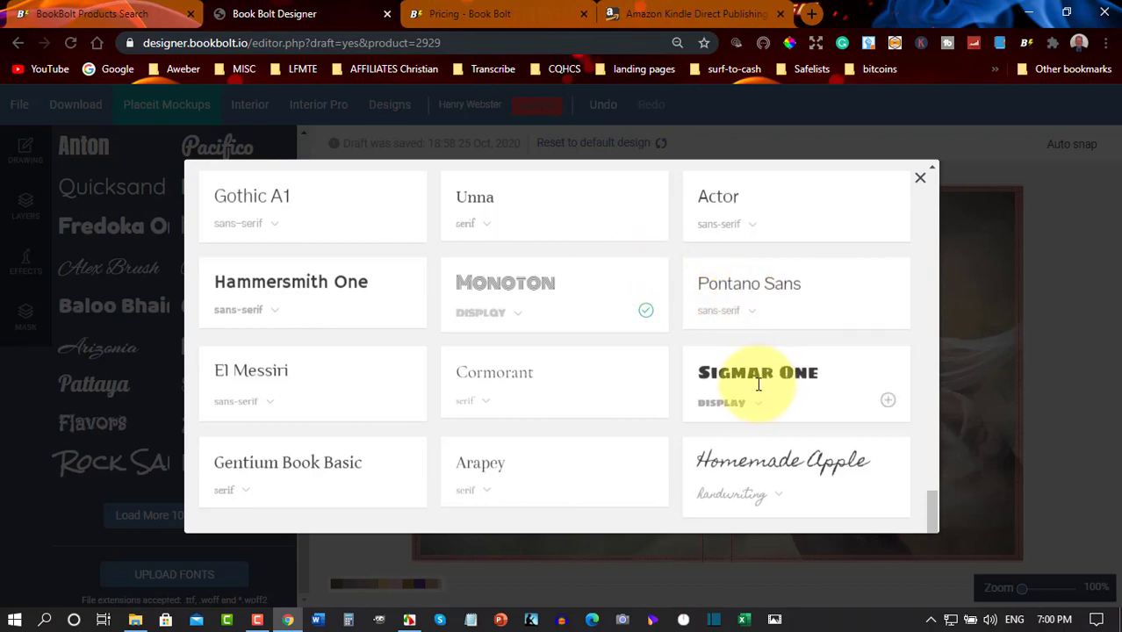
scroll(759, 383, down, 1)
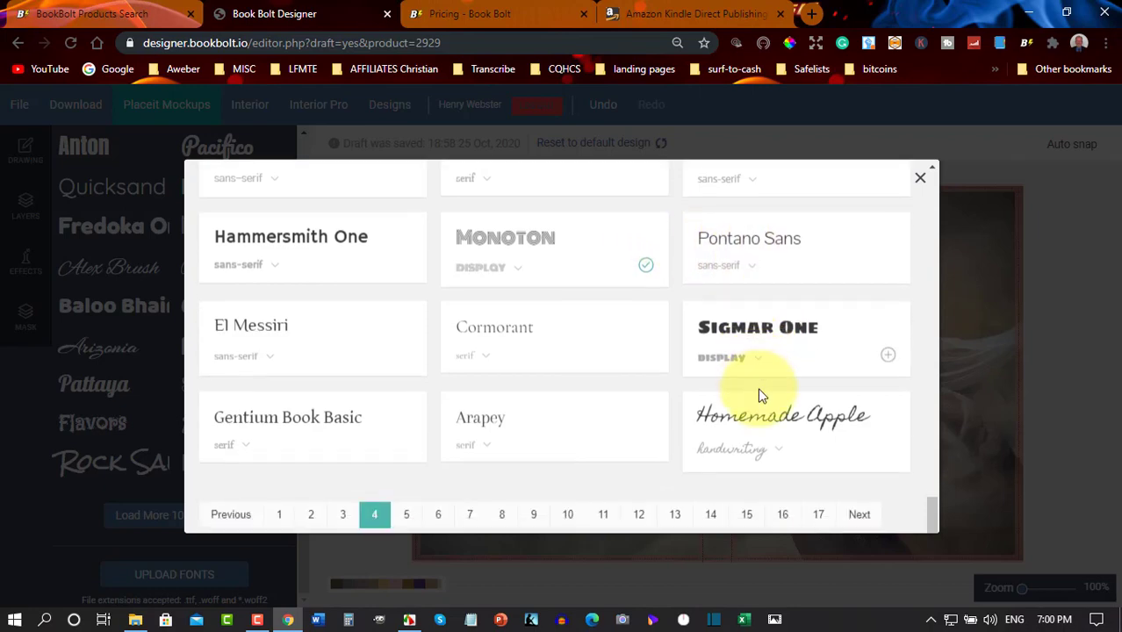
click(790, 425)
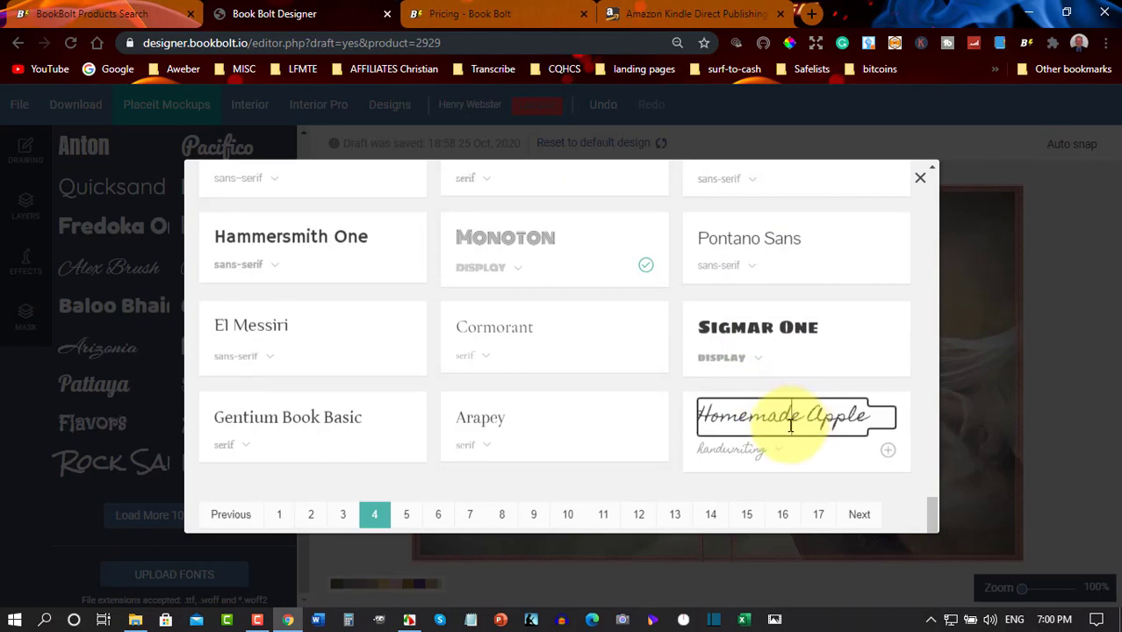
click(888, 454)
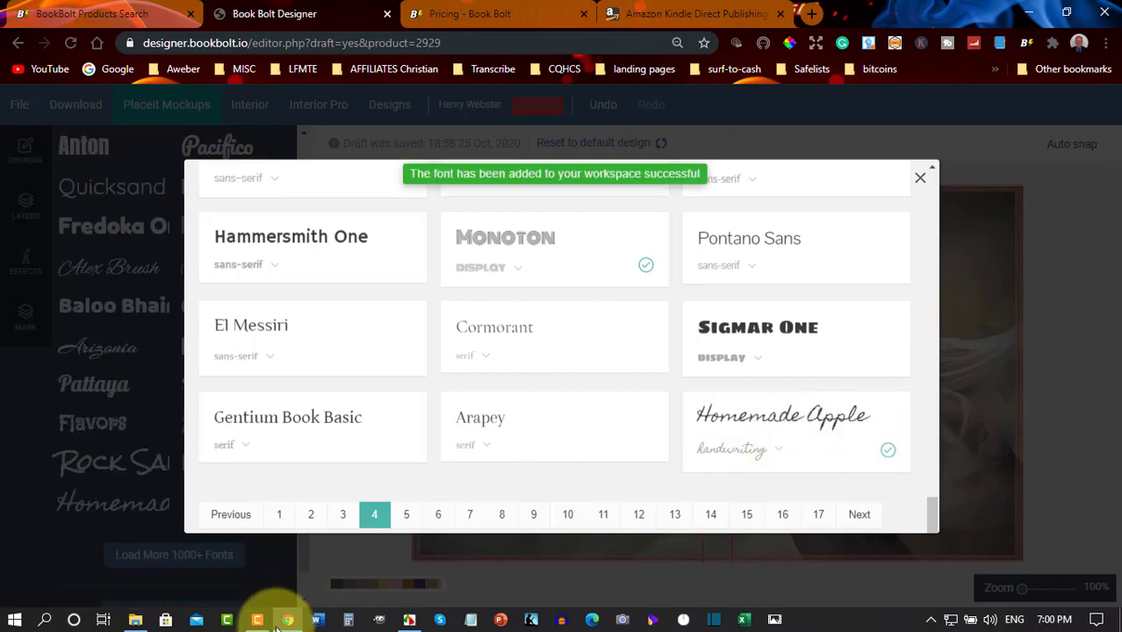
Place a text in the Homemade Apple font across the woman on the front cover and set its fill color to black #000000
click(88, 513)
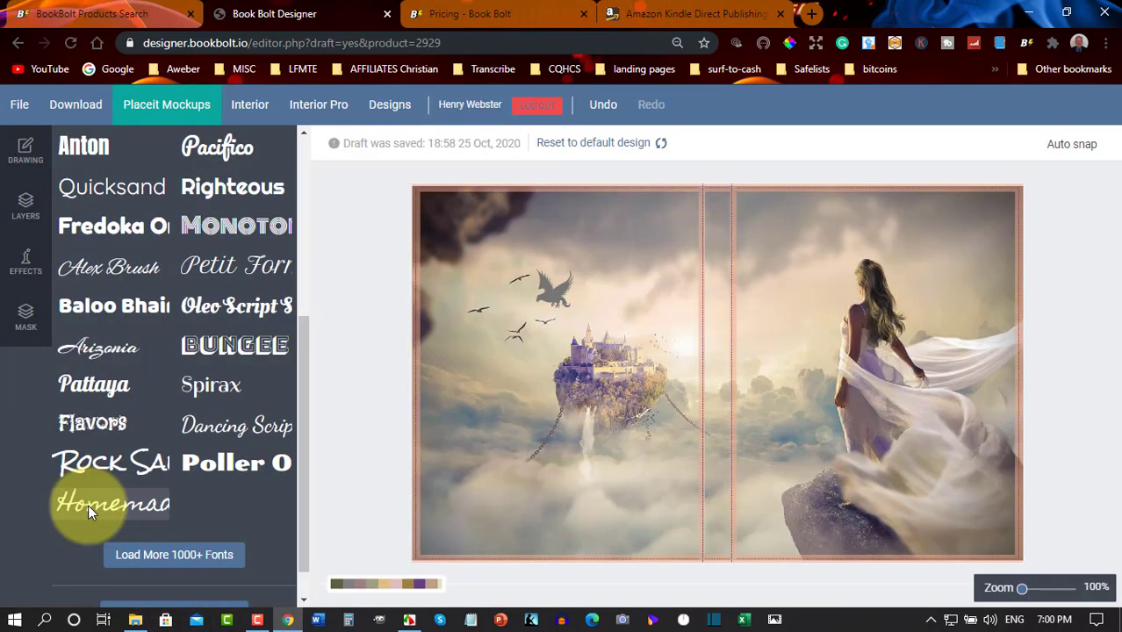
click(88, 507)
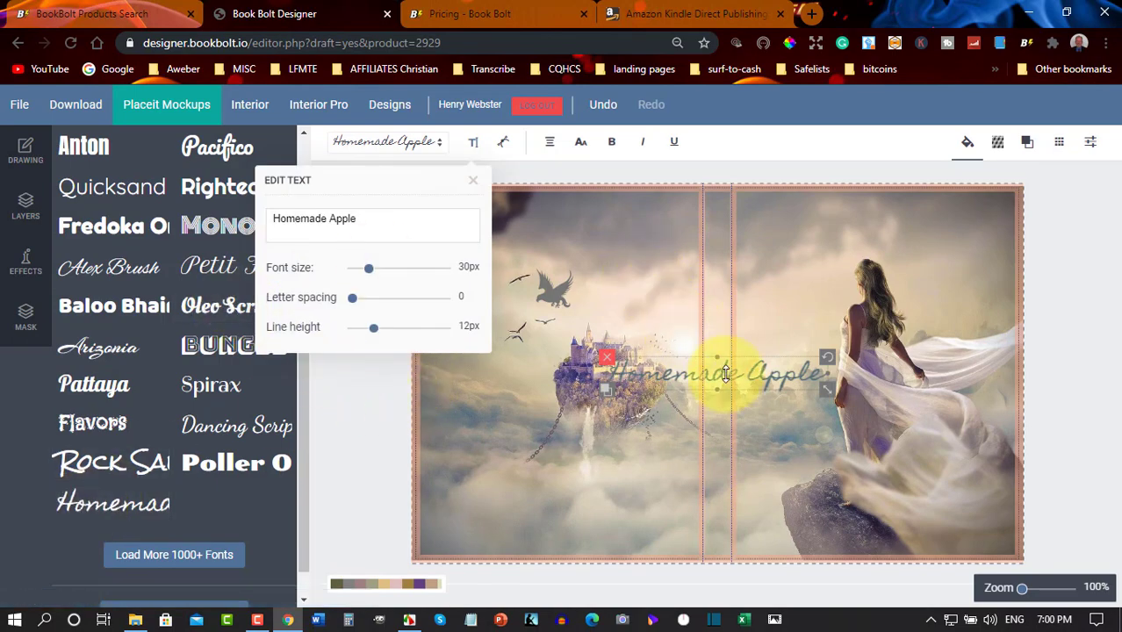
drag(728, 369, 877, 397)
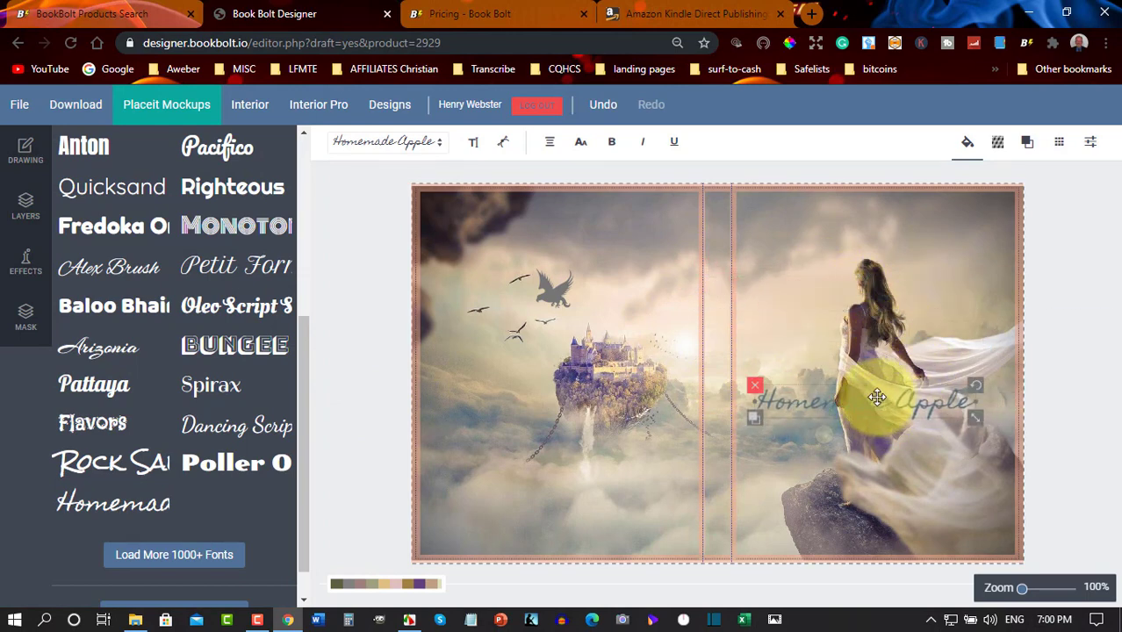
click(967, 145)
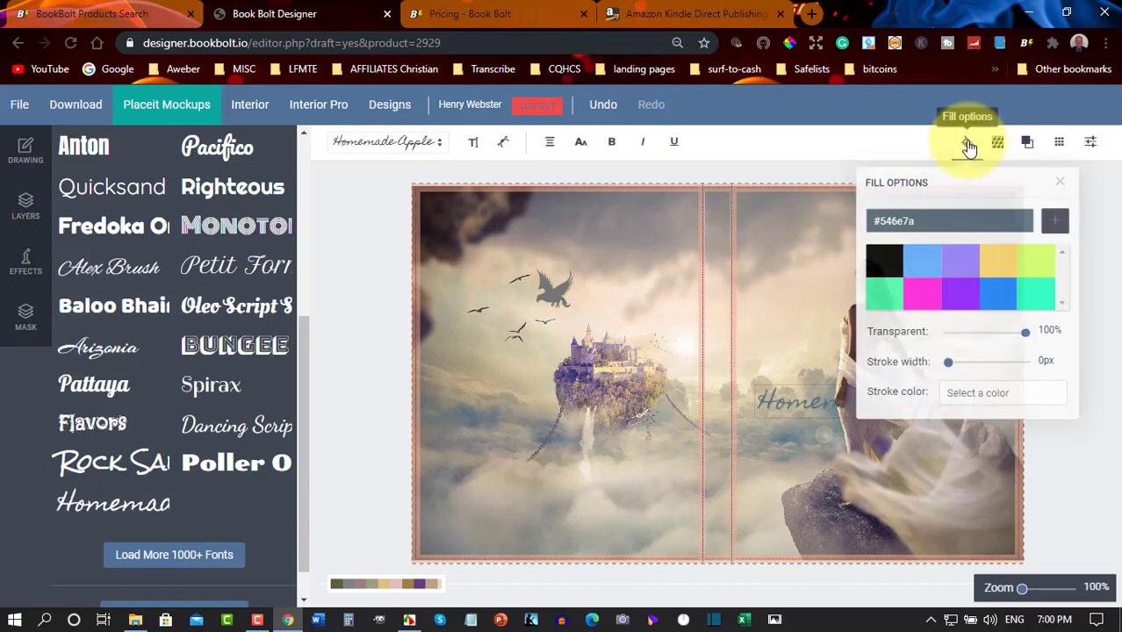
click(879, 269)
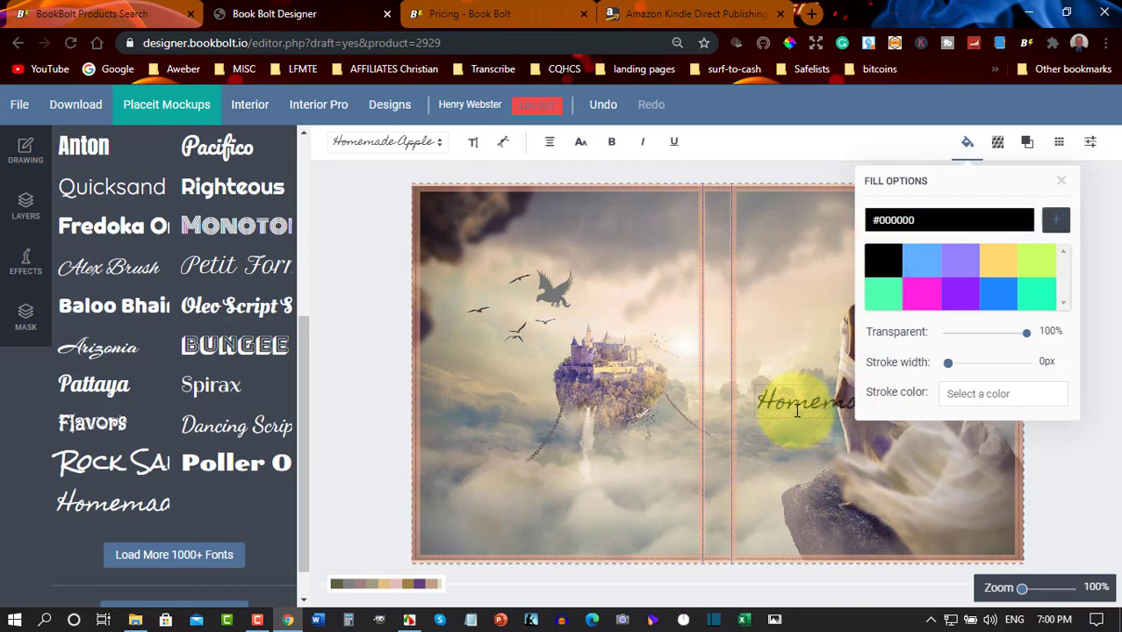
Enlarge the cloud background image slightly beyond the cover edges and shift it a little up toward the back cover
click(1061, 184)
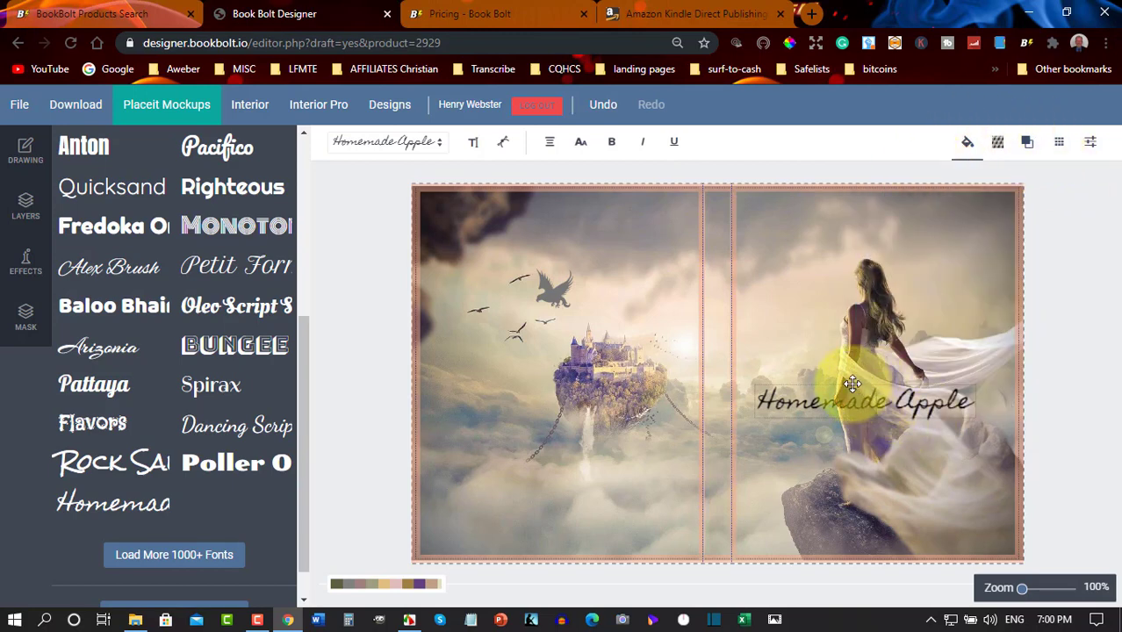
mouse_move(853, 383)
mouse_down()
mouse_move(846, 365)
mouse_move(860, 393)
mouse_move(807, 423)
mouse_move(854, 384)
mouse_up()
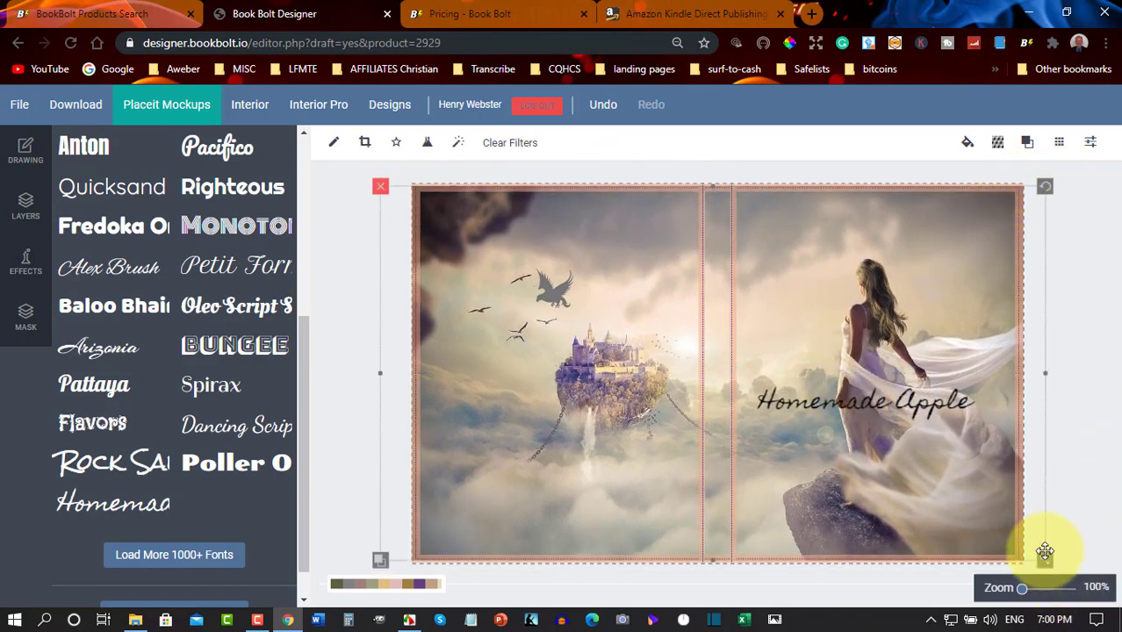
drag(1044, 559, 1069, 570)
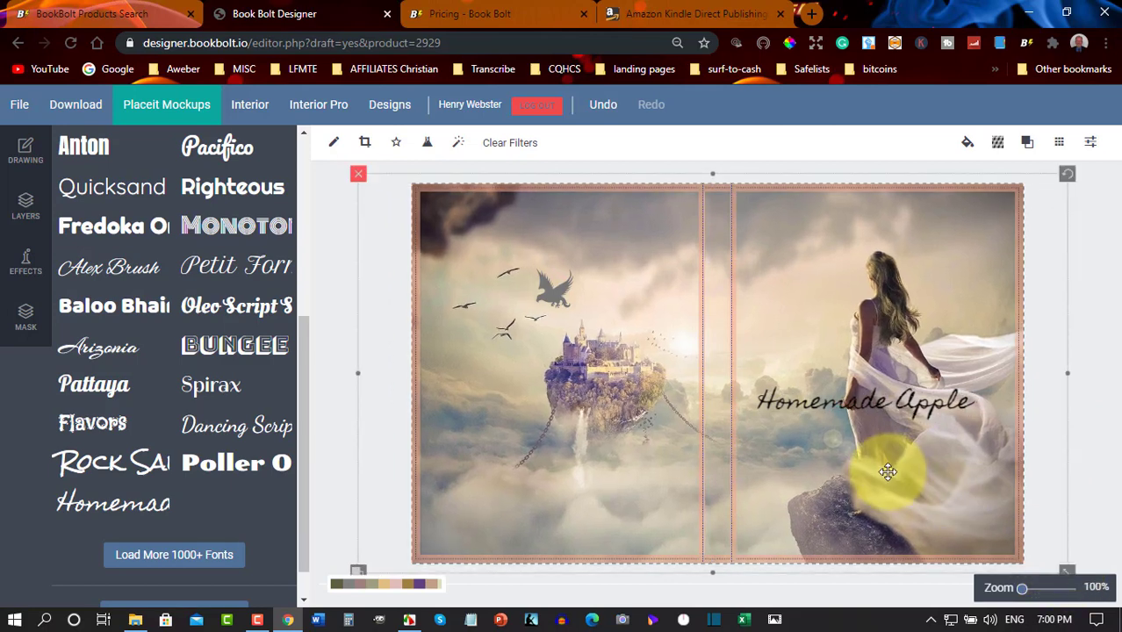
drag(886, 468, 881, 474)
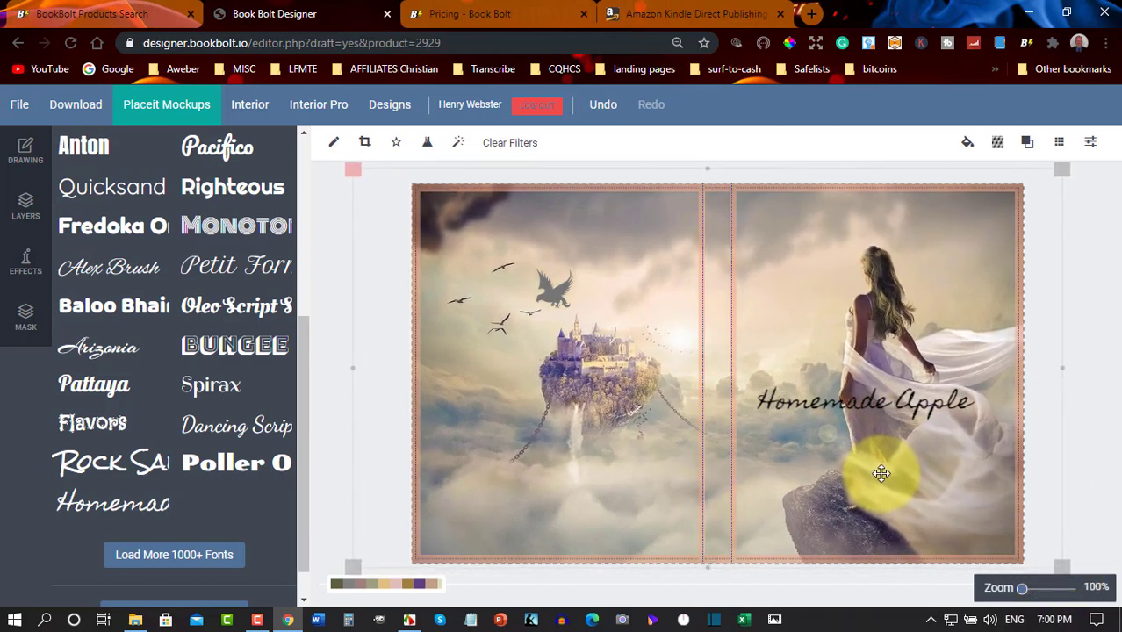
Make the Homemade Apple text on the front cover bold and convert it to all lowercase
click(851, 407)
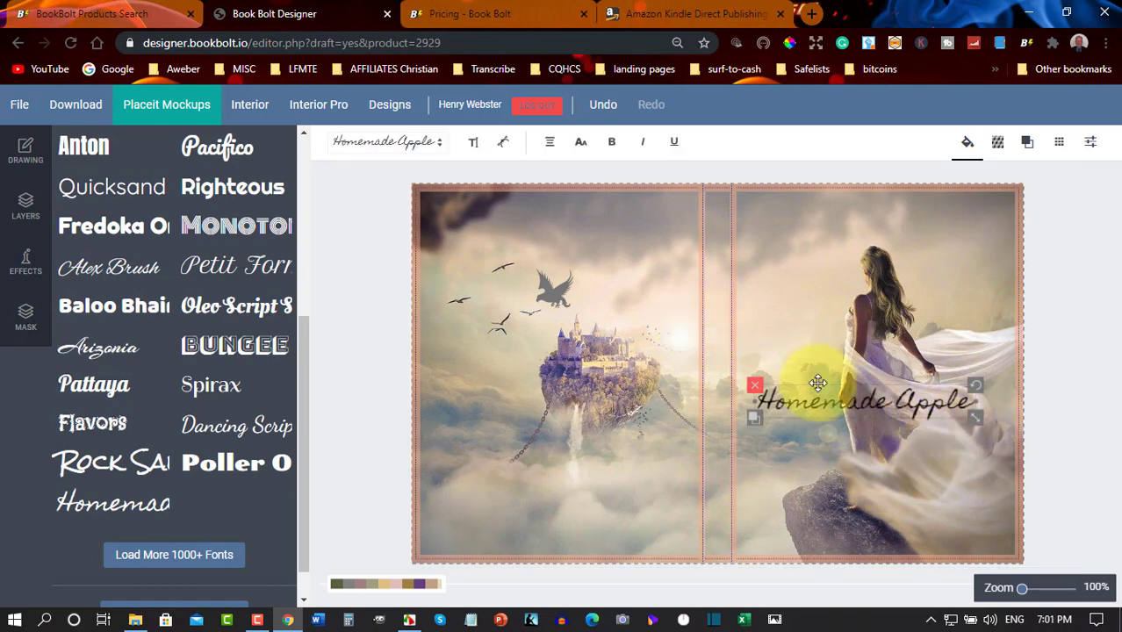
drag(861, 397, 859, 398)
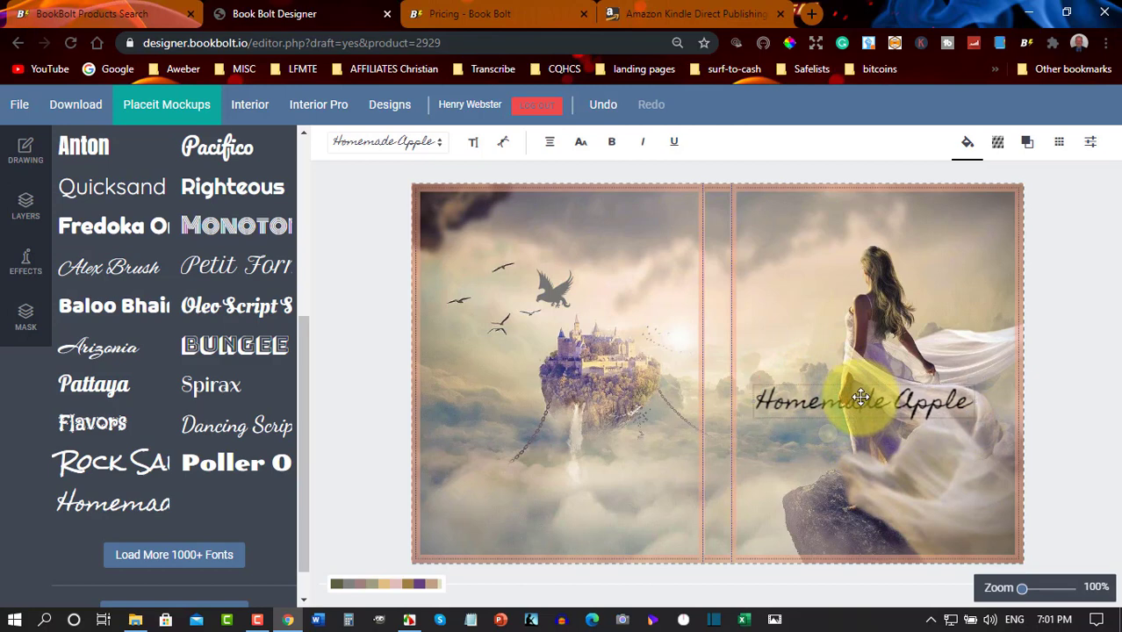
double_click(861, 397)
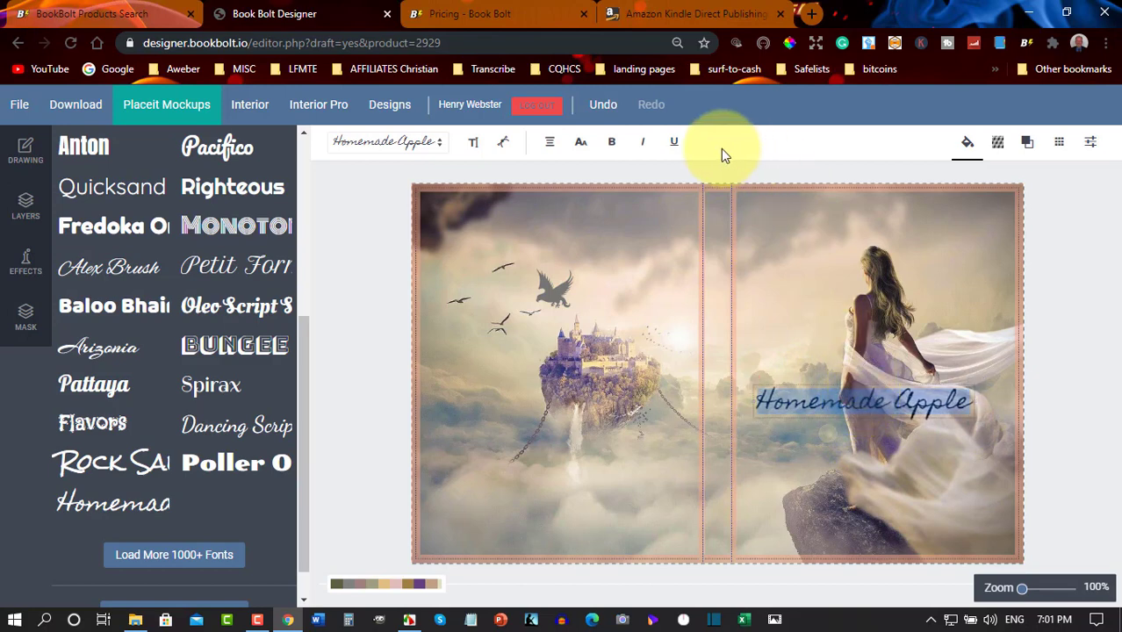
click(613, 147)
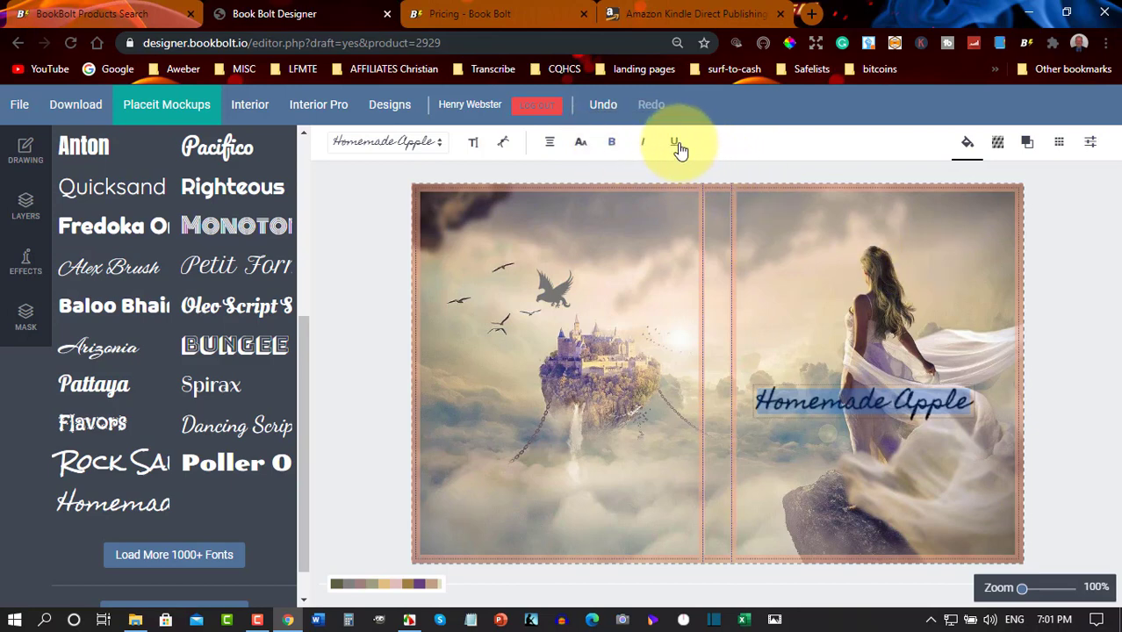
click(580, 147)
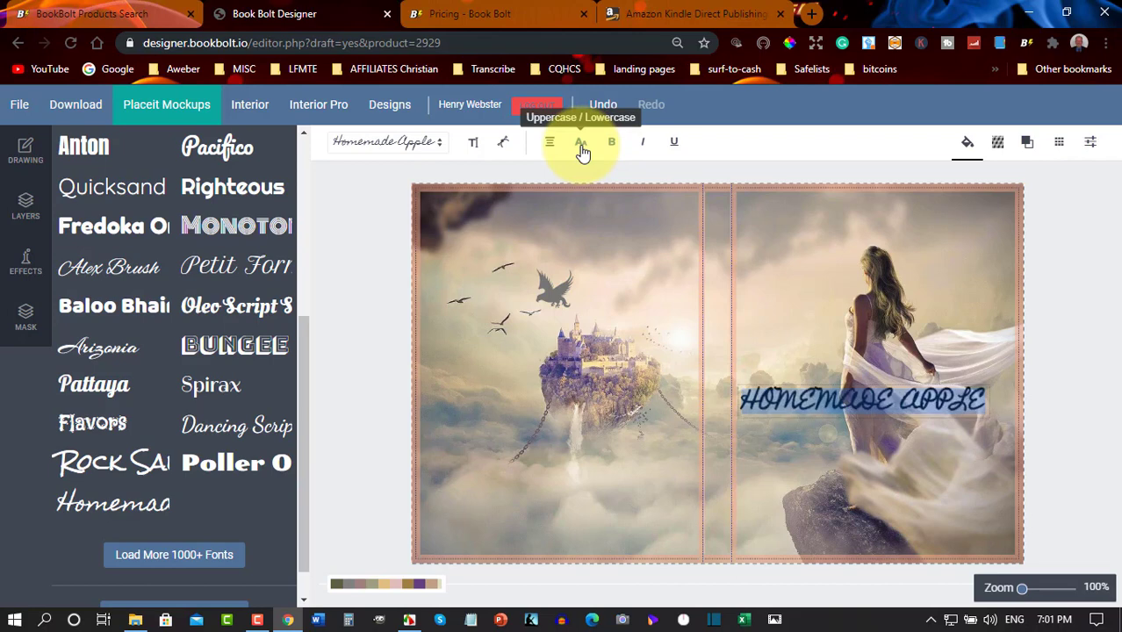
click(580, 148)
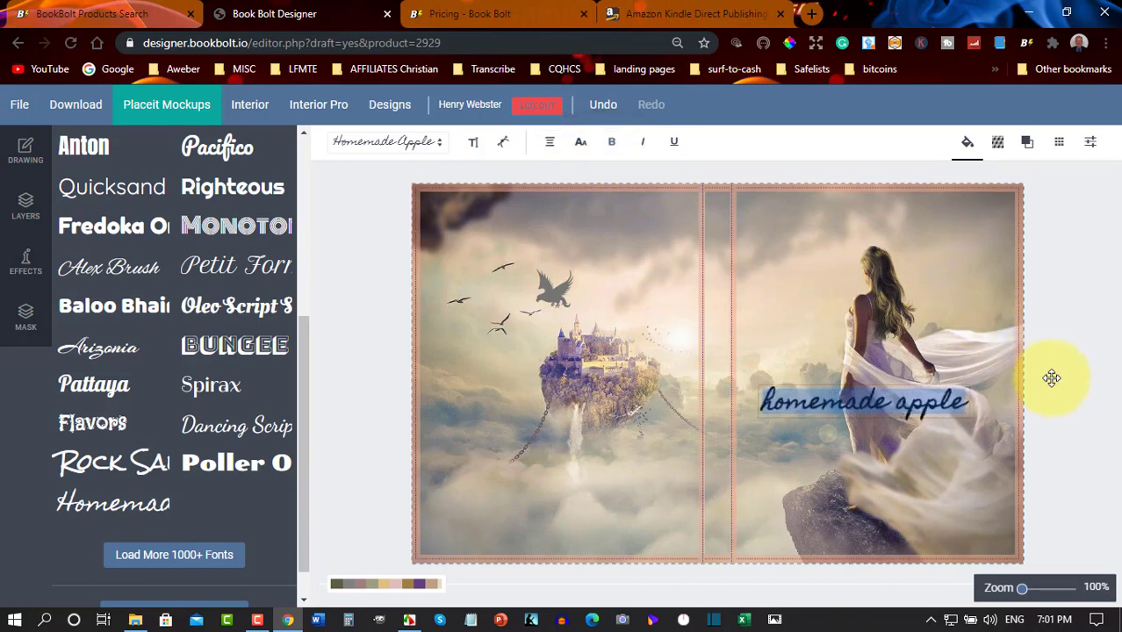
Replace the front-cover text with "My Personal" on one line and "Dream Journal" on a second line
click(770, 403)
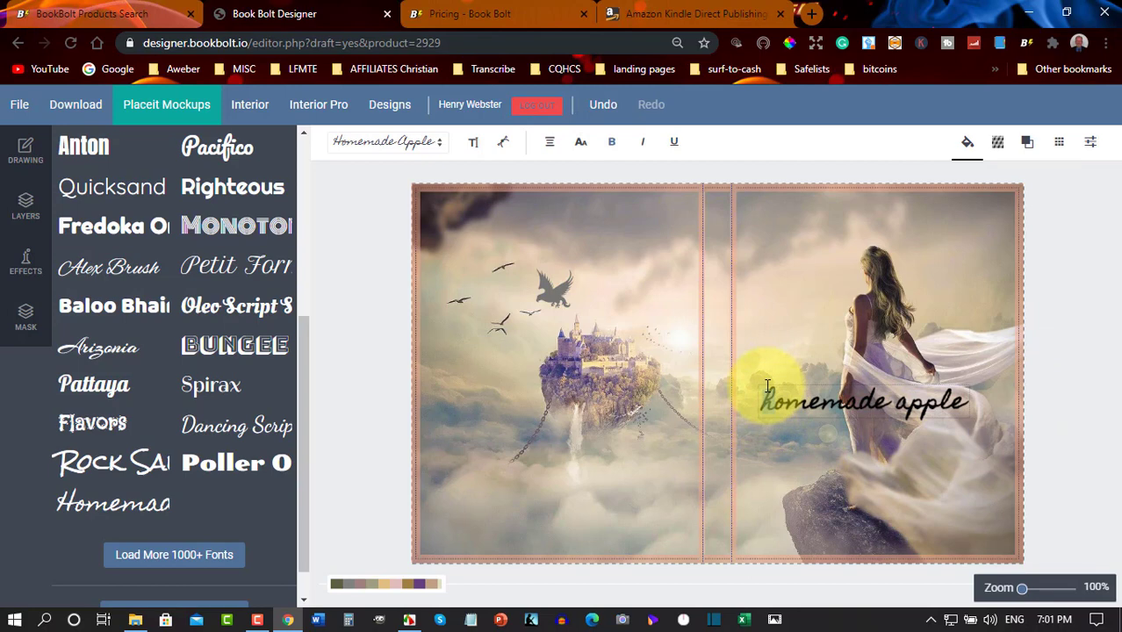
key(Delete)
key(Delete)
key(Delete)
key(Delete)
key(Delete)
key(Delete)
key(Delete)
key(Delete)
key(Delete)
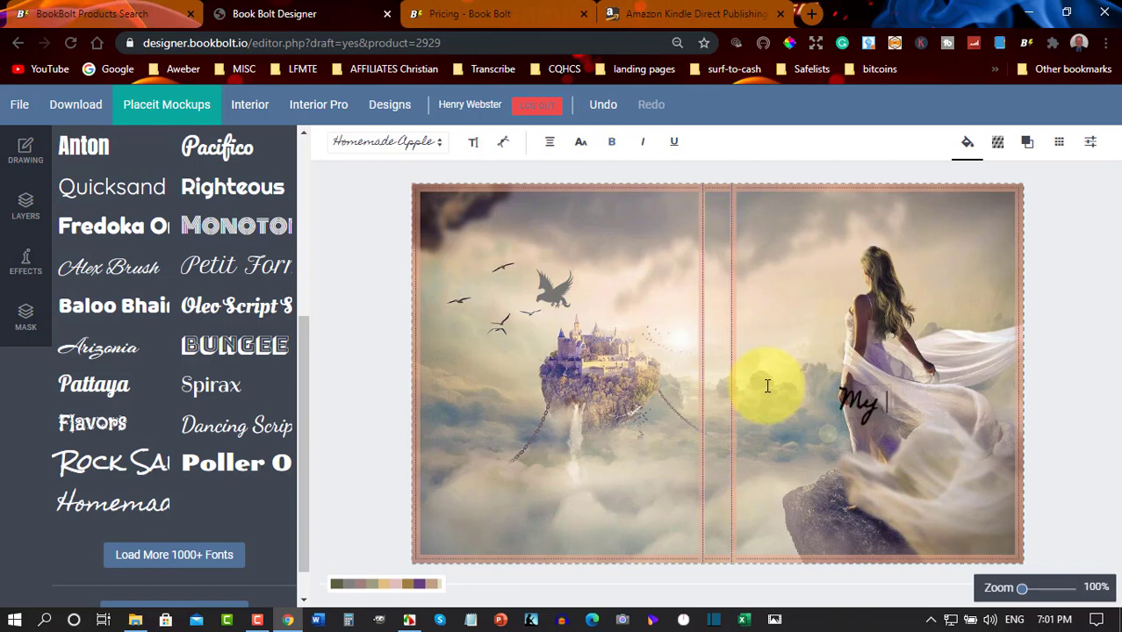
text(Pers)
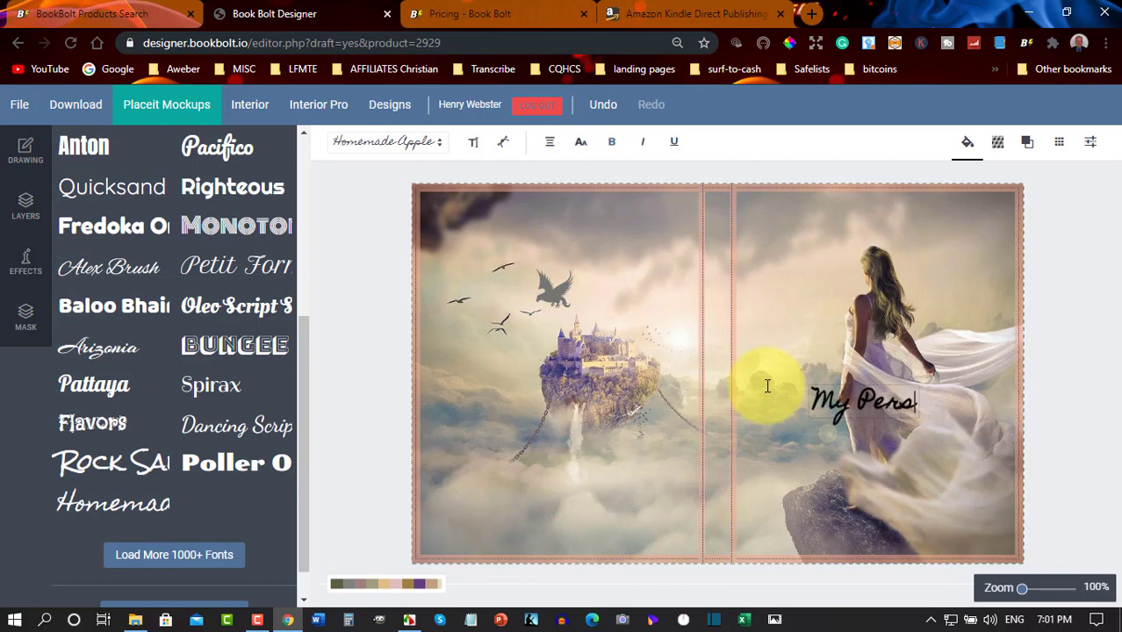
text(onal)
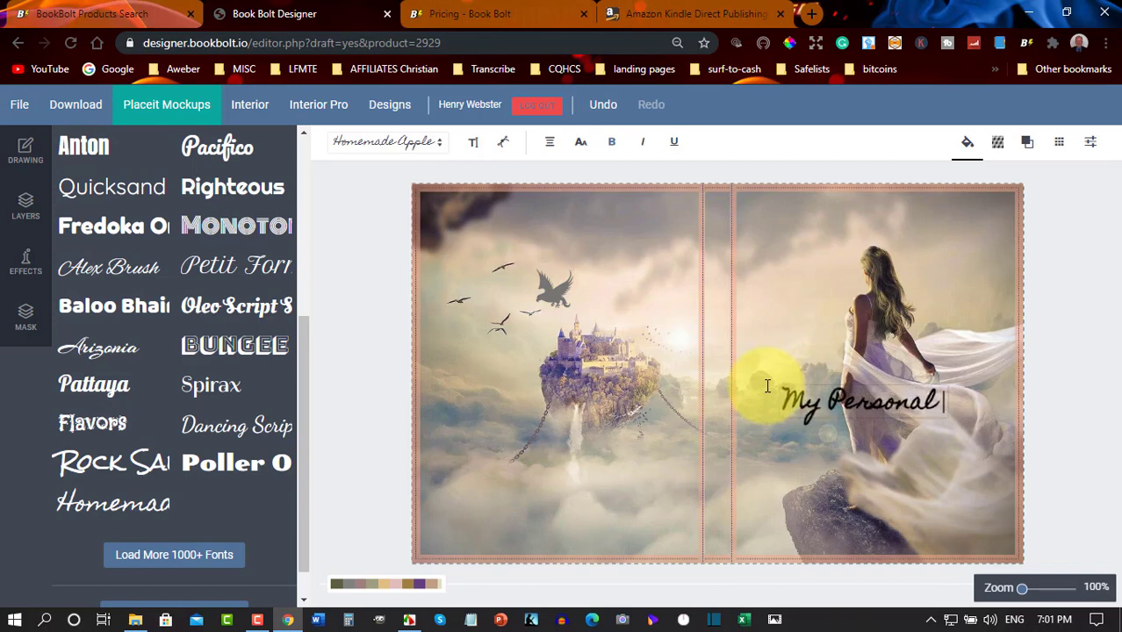
key(Return)
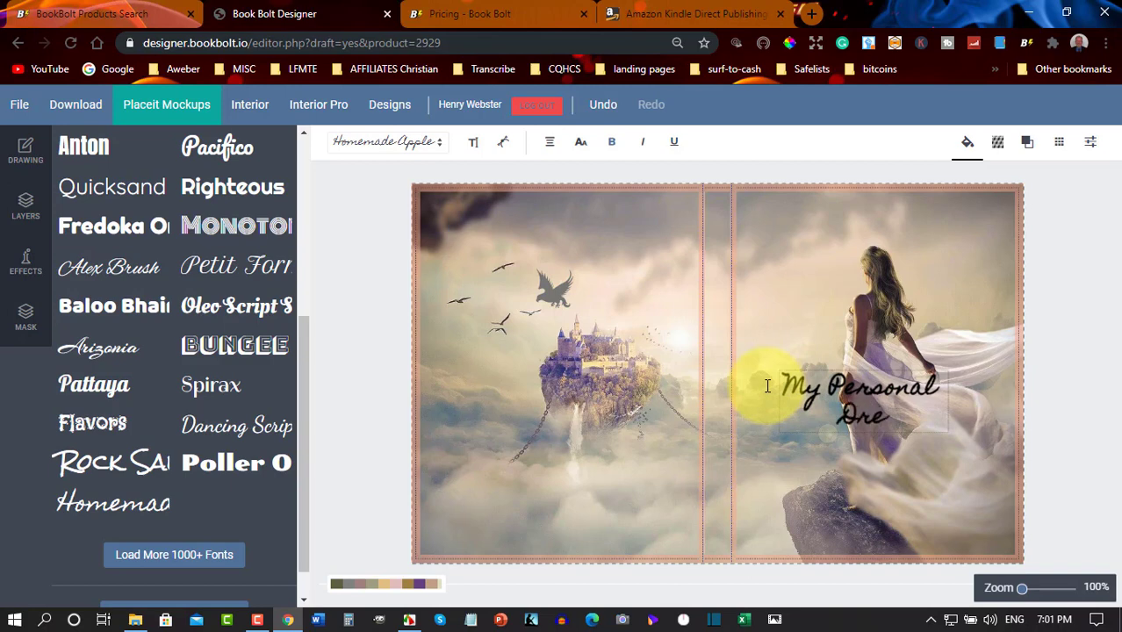
text(Dream Journal)
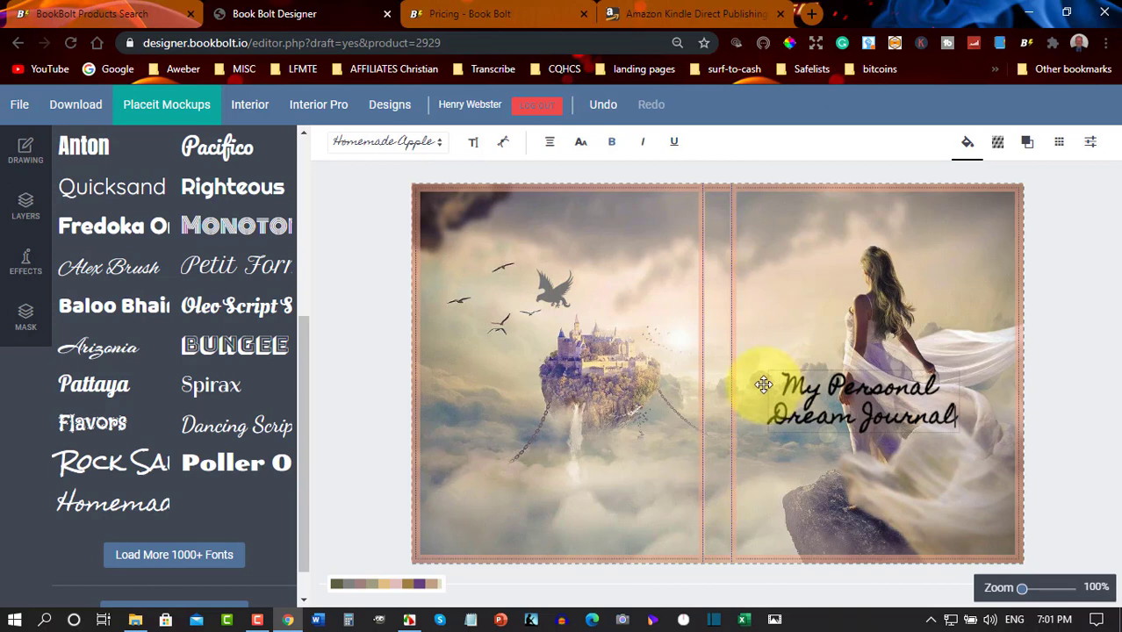
Move the two-line title slightly higher on the front cover, across the woman's waist
click(830, 456)
click(797, 381)
drag(797, 381, 833, 351)
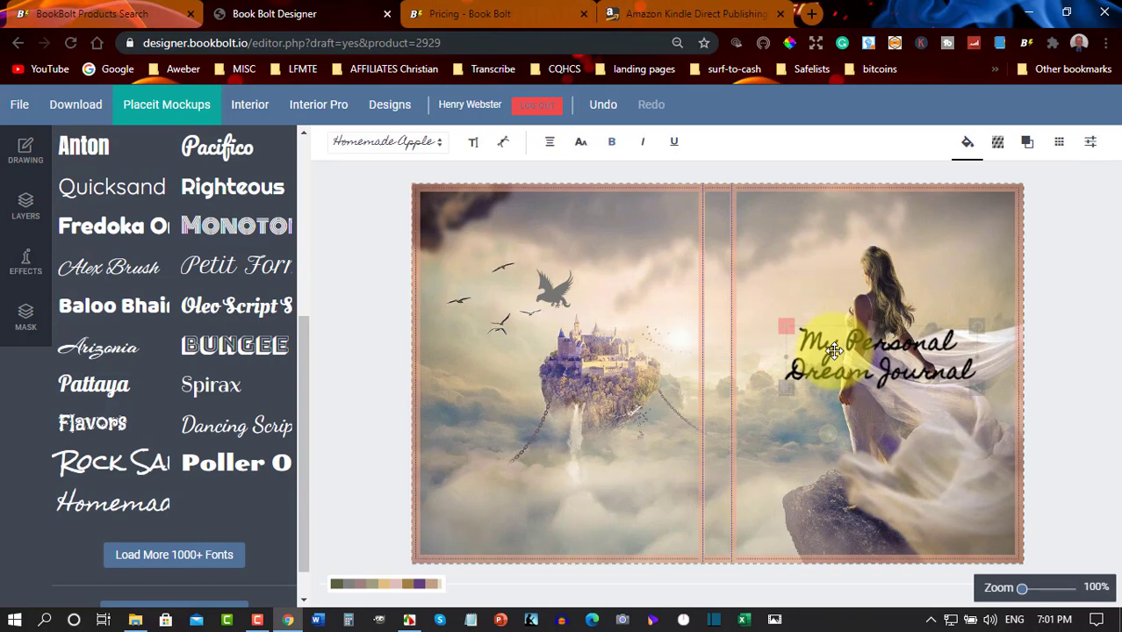
drag(834, 351, 832, 373)
click(833, 373)
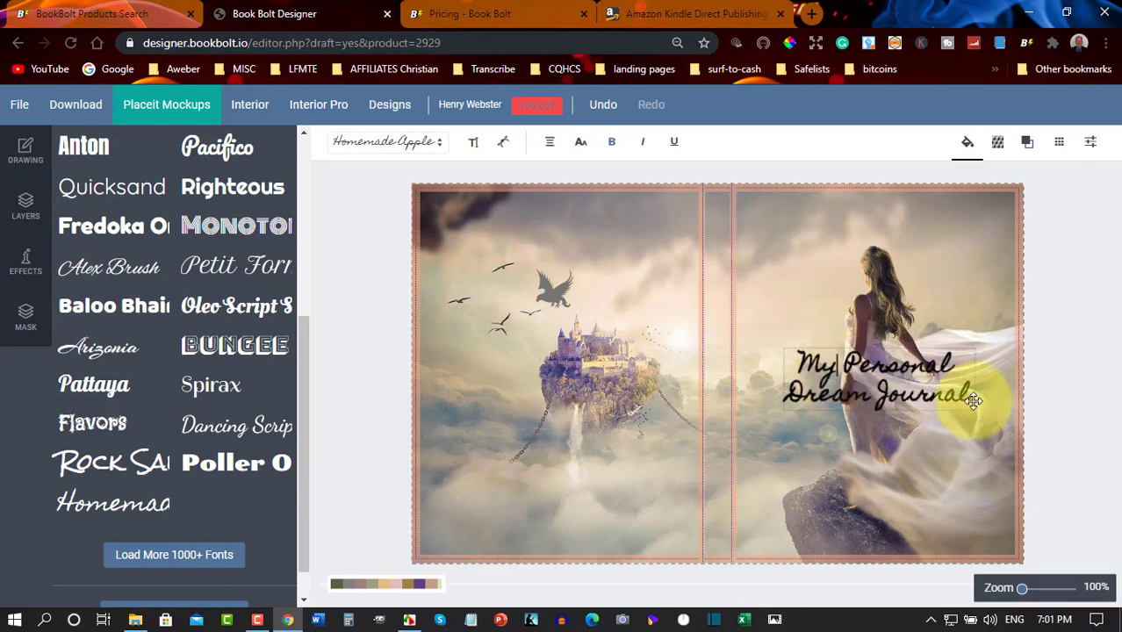
click(938, 393)
click(807, 279)
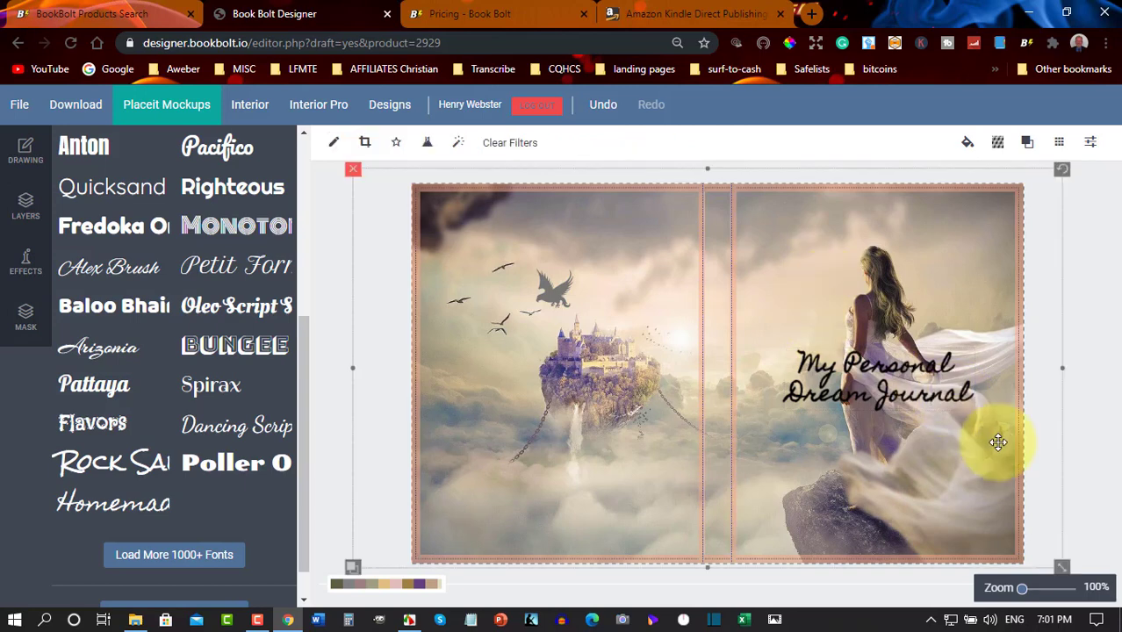
Enlarge the "My Personal Dream Journal" title to nearly the front cover's width and raise it slightly
click(908, 392)
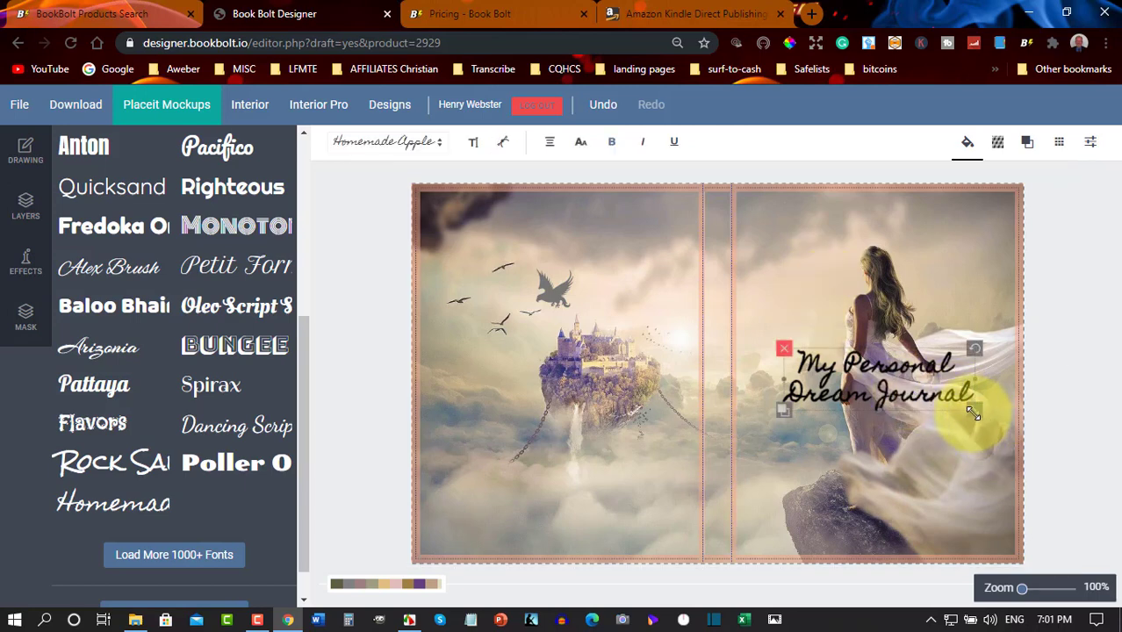
drag(972, 414, 986, 426)
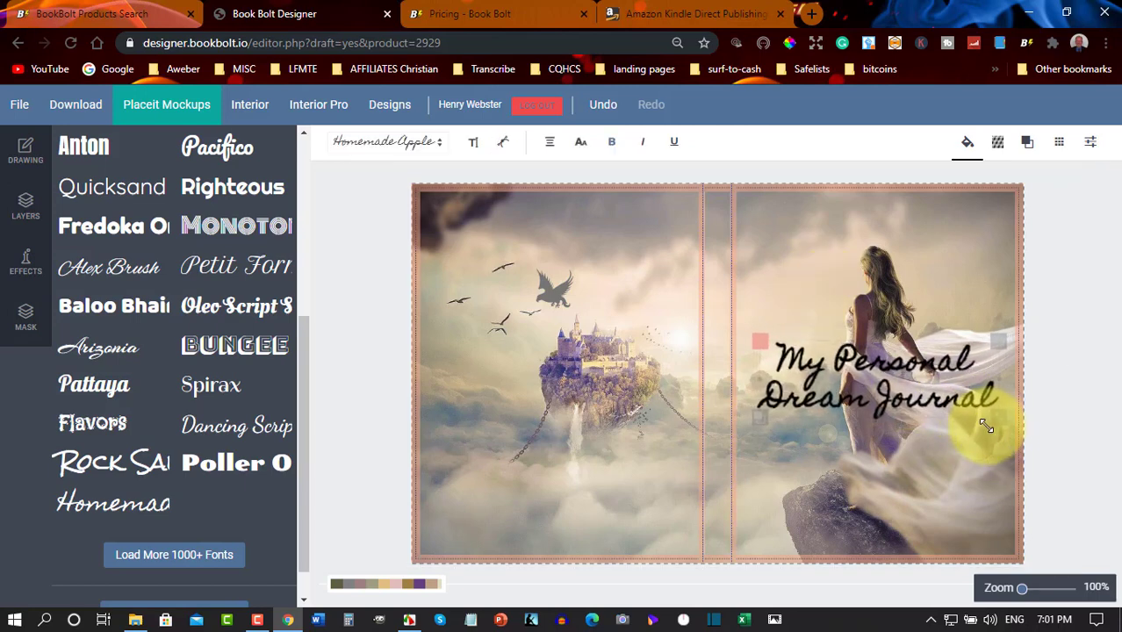
drag(878, 377, 875, 354)
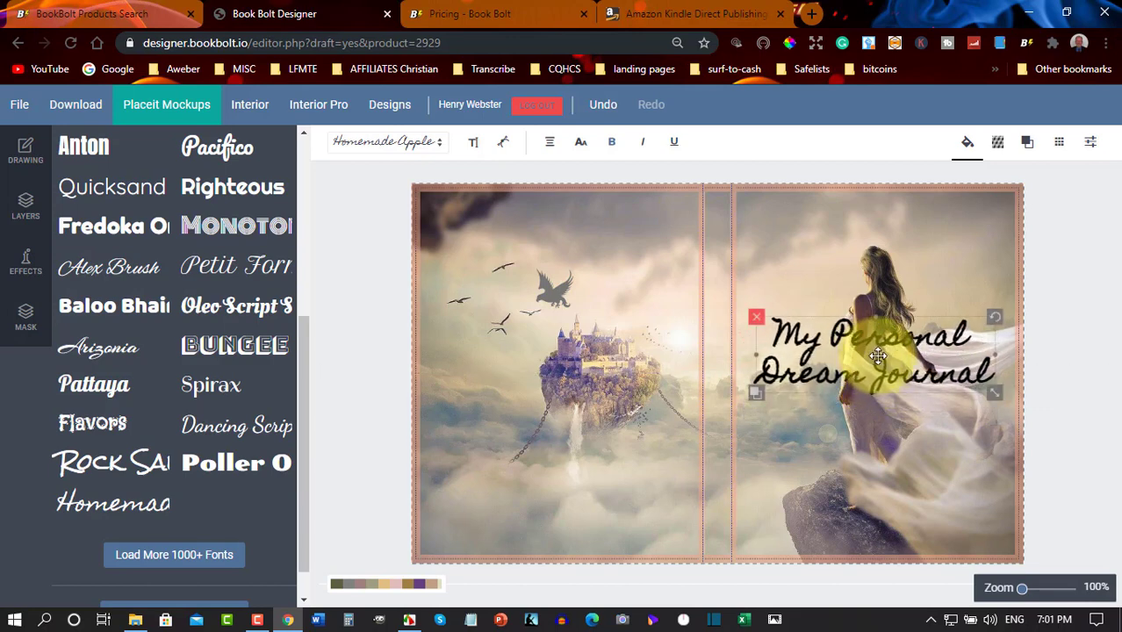
click(1052, 203)
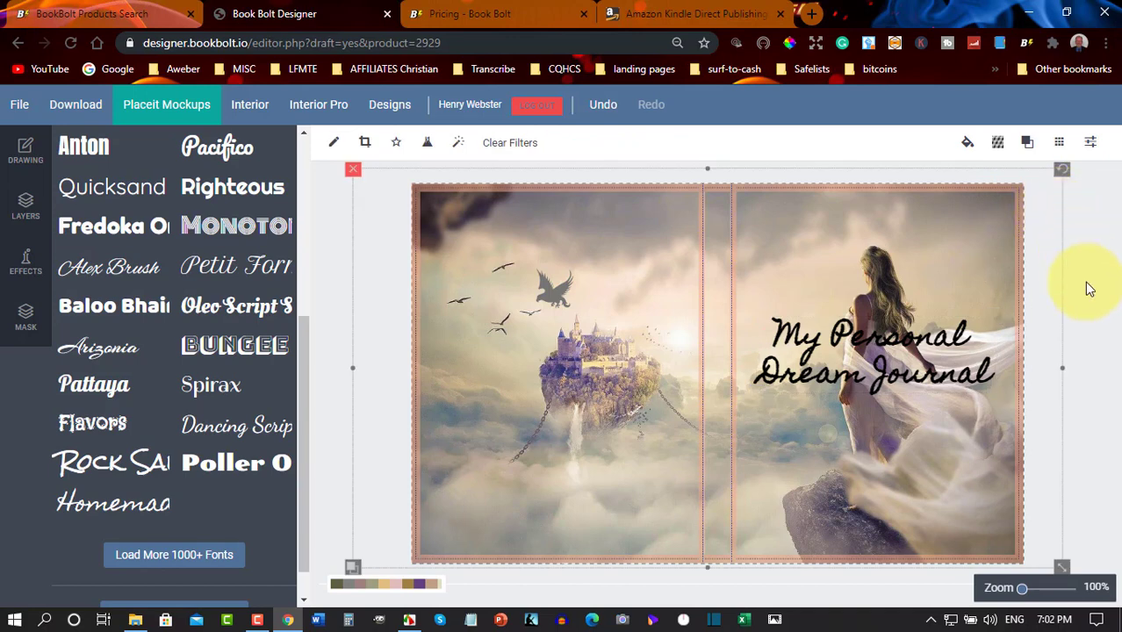
Duplicate the front-cover title, undo the accidental change to it, and place one of the two titles on the back cover below the castle
click(823, 355)
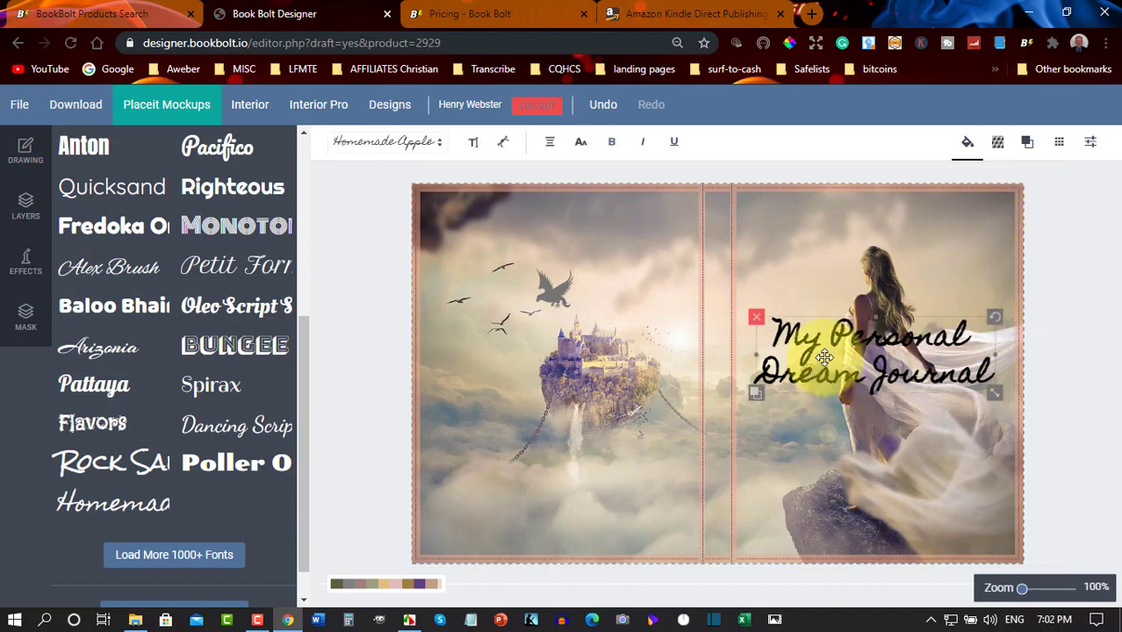
click(758, 396)
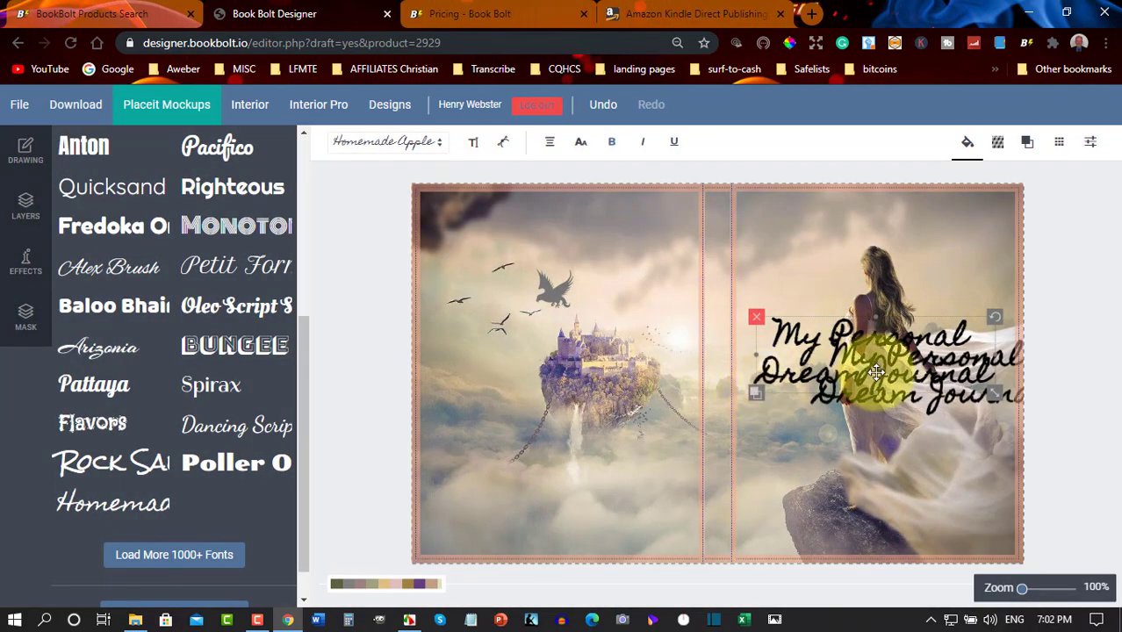
drag(876, 394, 835, 381)
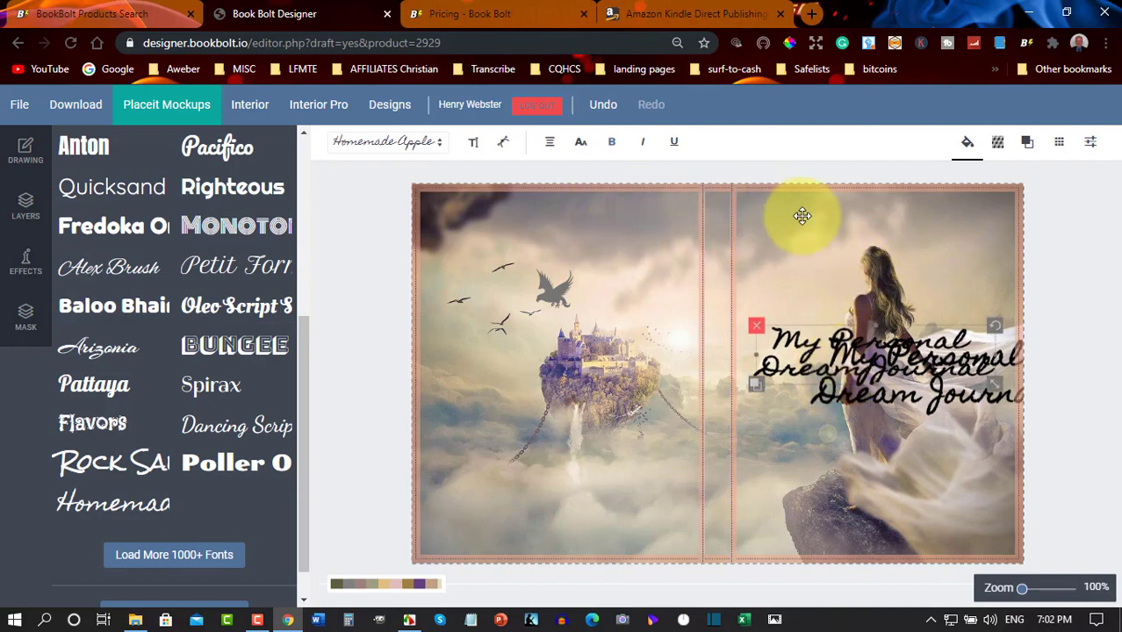
click(603, 107)
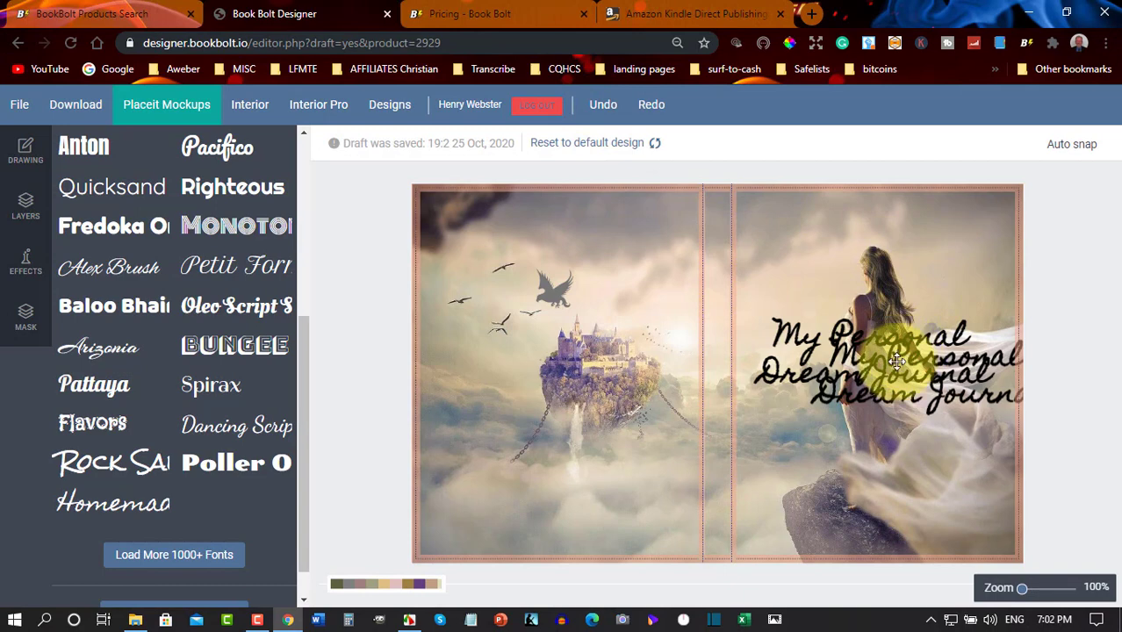
drag(812, 338, 560, 402)
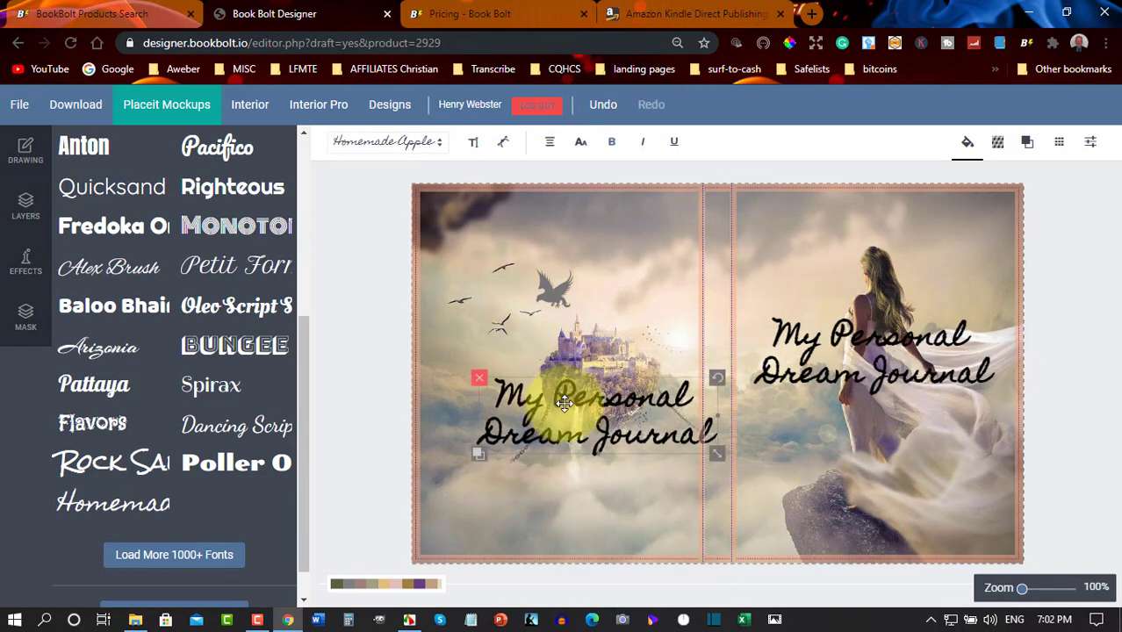
Try joining the back-cover title into a single line, then restore the line break before "Dream Journal"
click(485, 431)
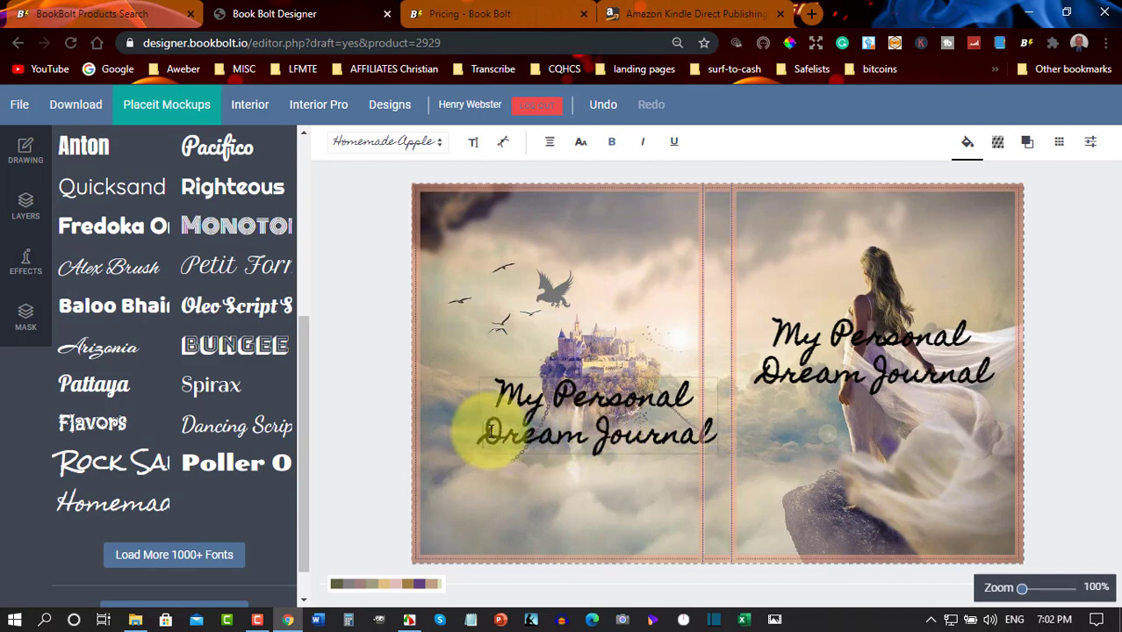
key(BackSpace)
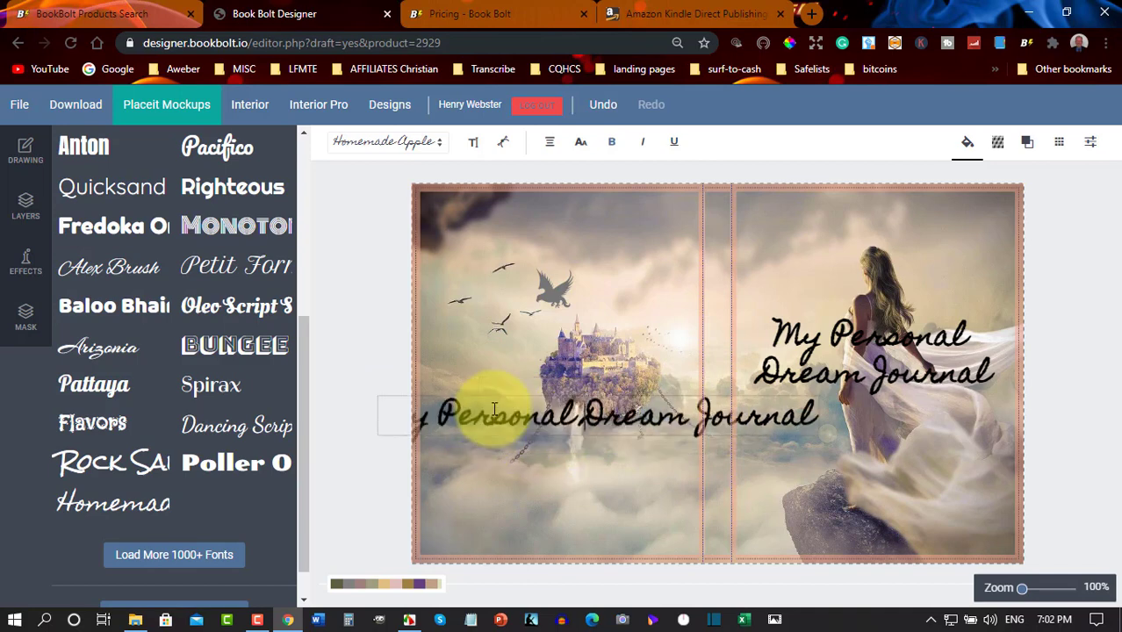
key(Return)
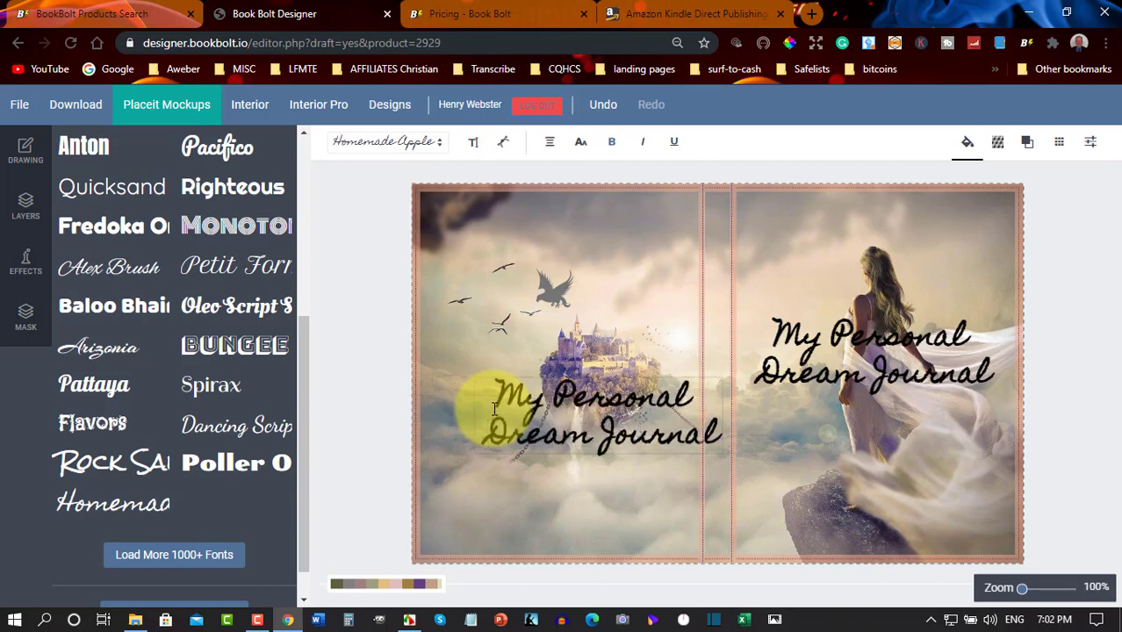
key(Delete)
key(BackSpace)
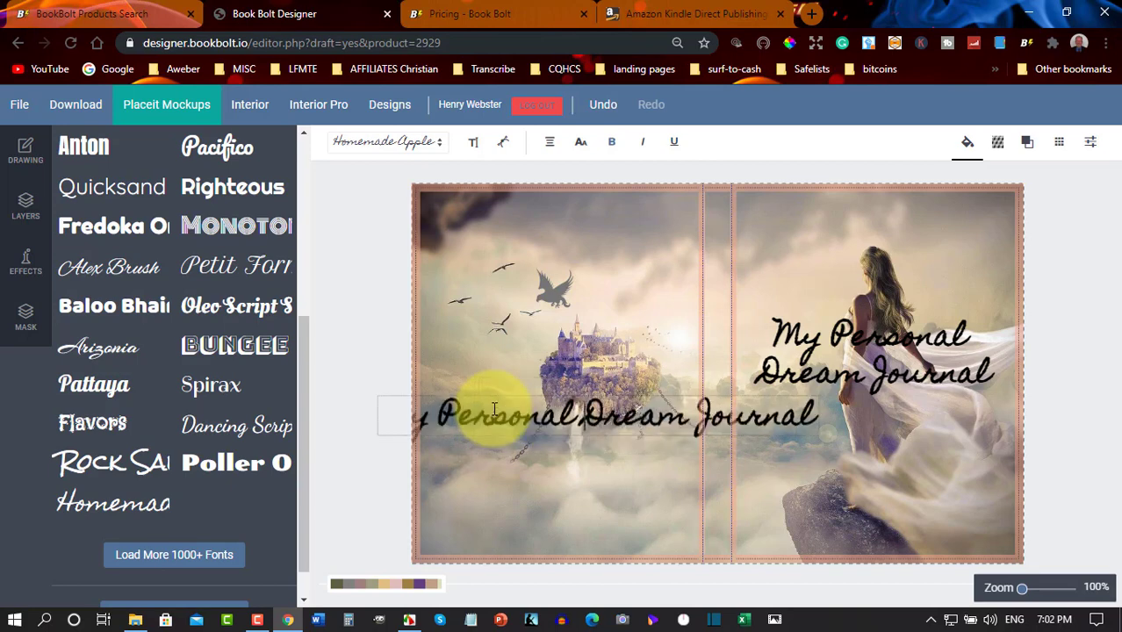
key(Return)
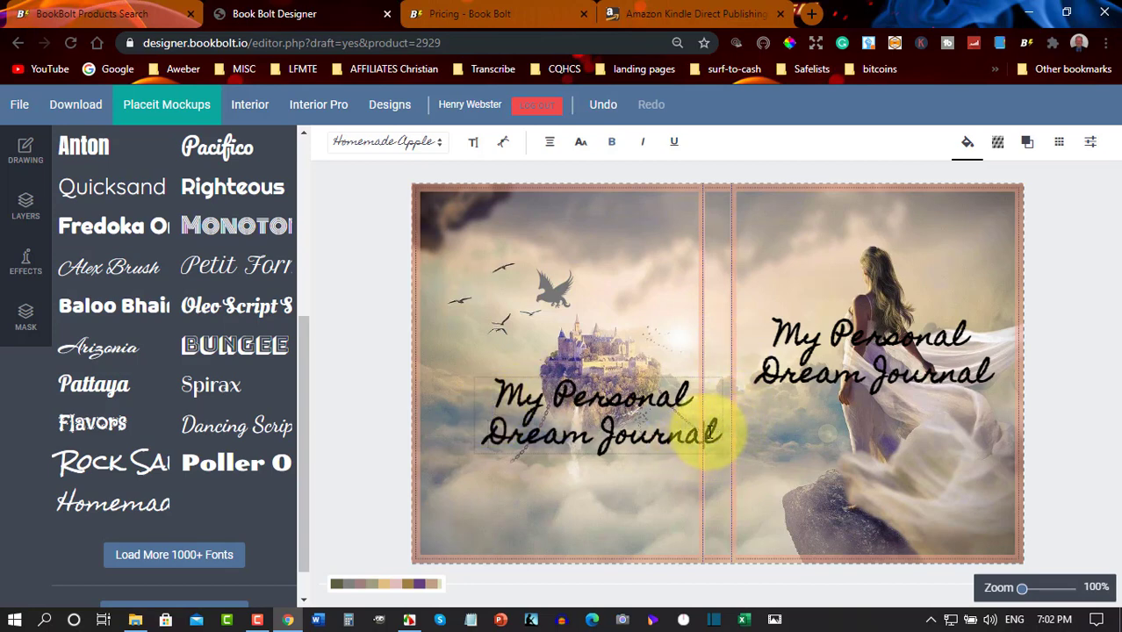
Enlarge the two-line back-cover title until it extends across the spine
drag(713, 430, 498, 387)
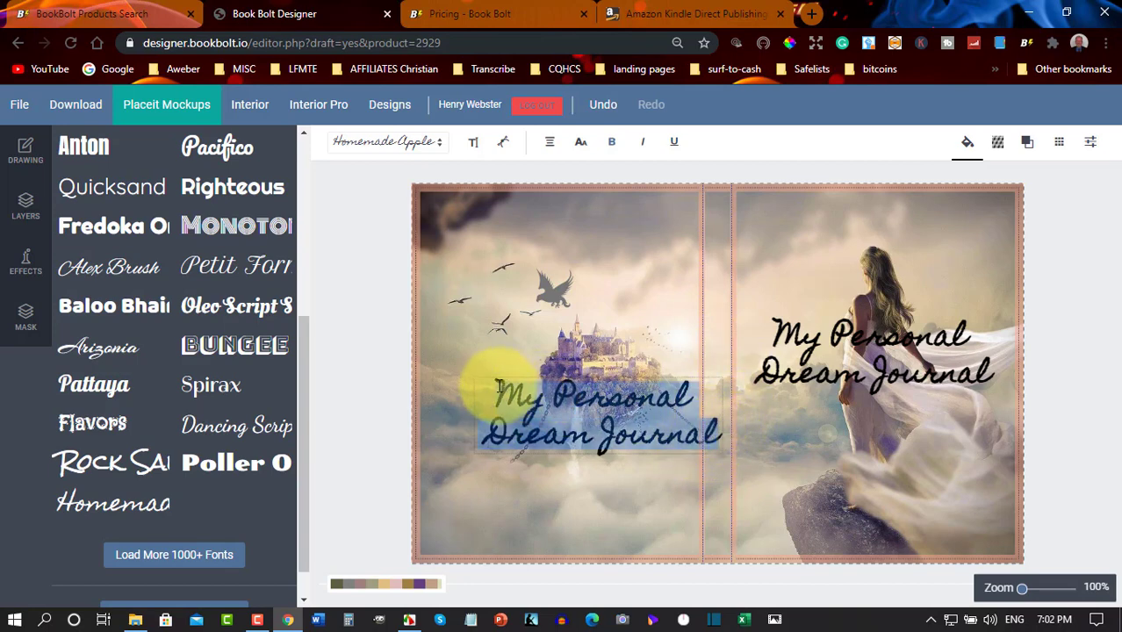
drag(700, 424, 715, 442)
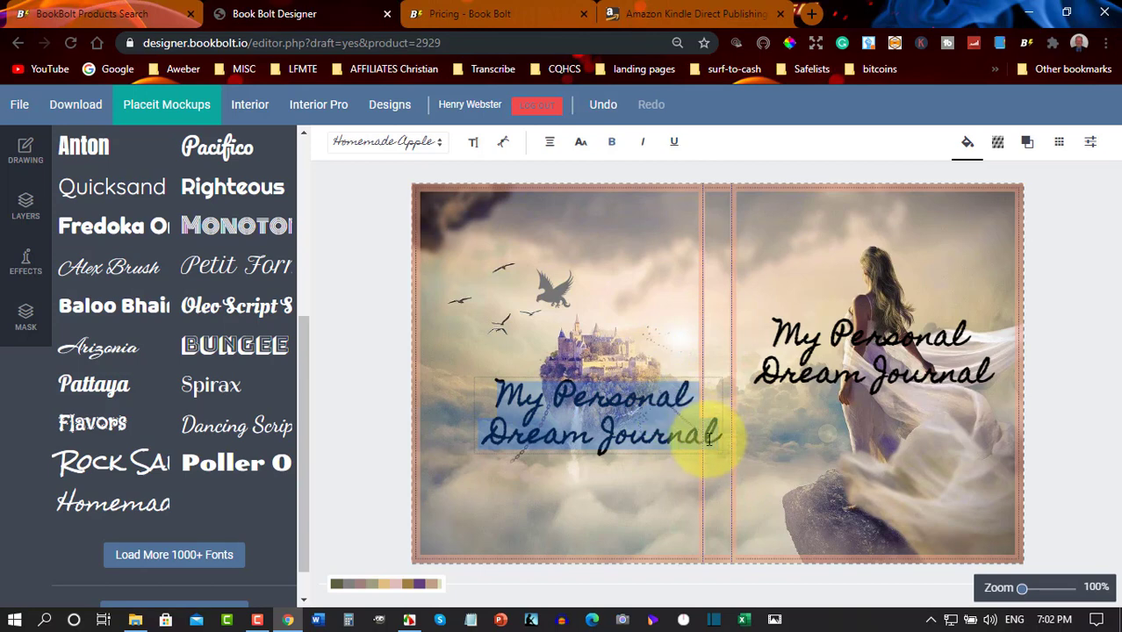
click(713, 402)
click(752, 415)
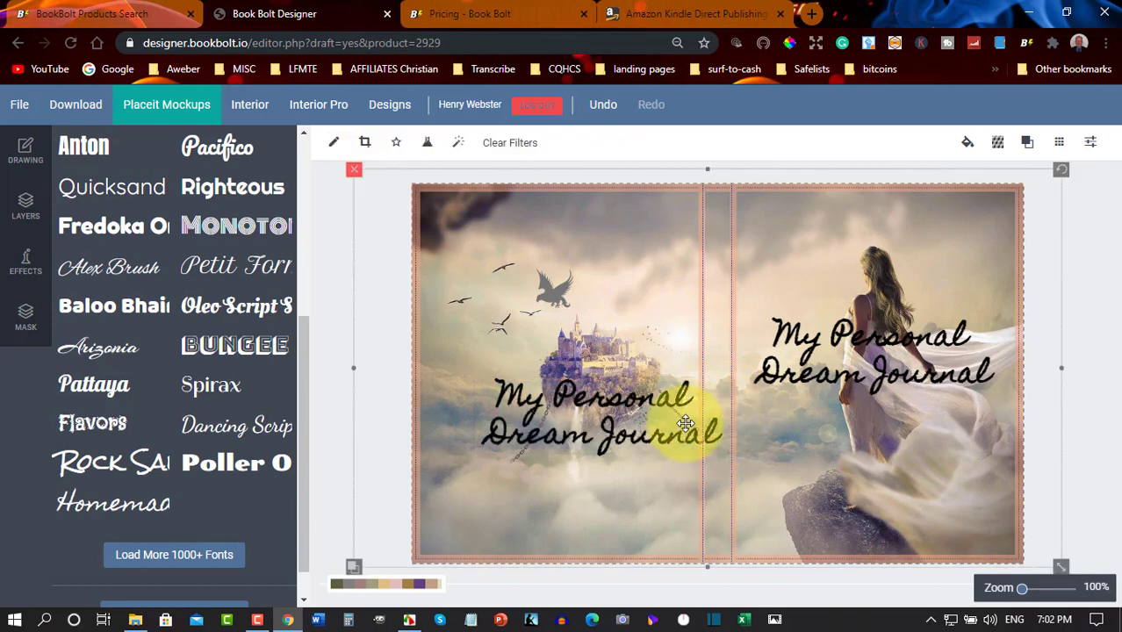
click(685, 424)
drag(721, 452, 795, 432)
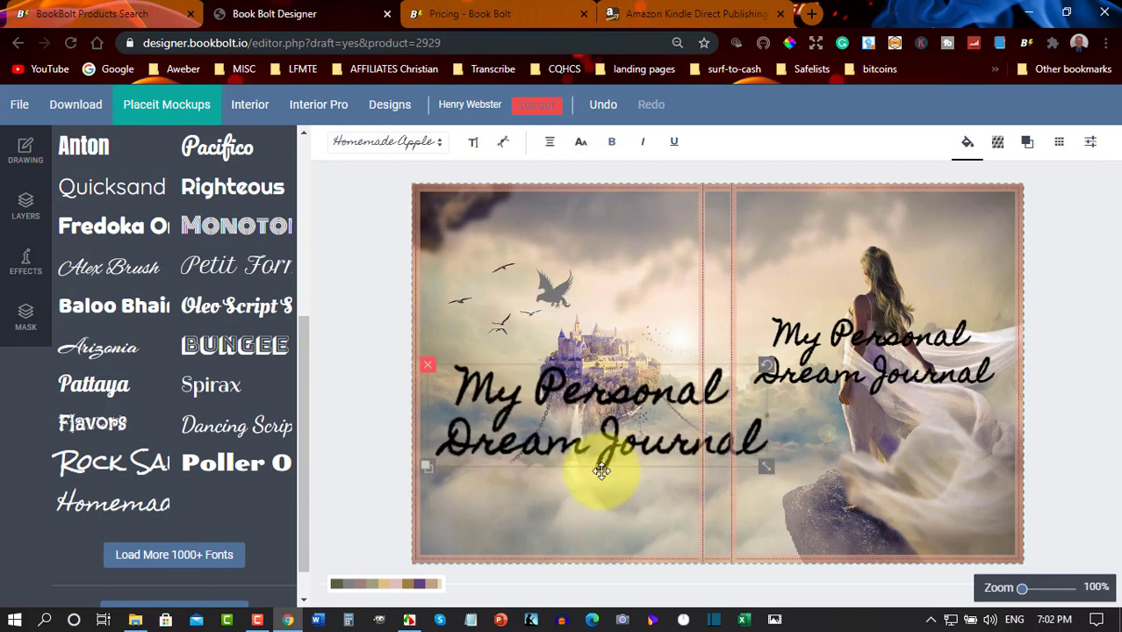
Join the back-cover title into the single line "My Personal Dream Journal" and shrink it to roughly the back cover's width
click(444, 445)
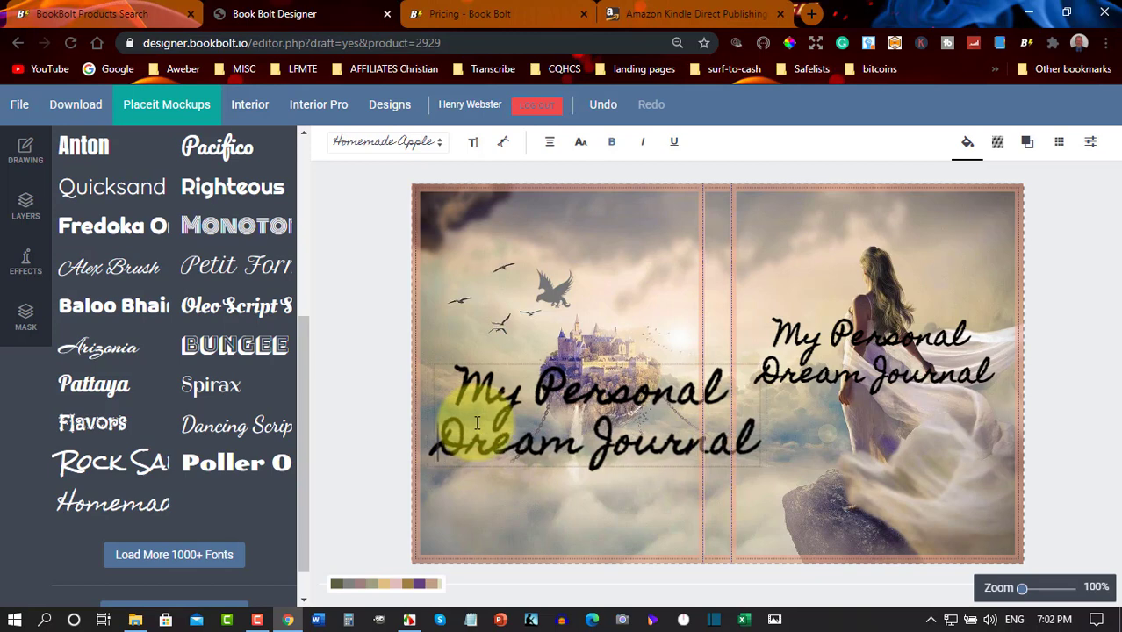
key(BackSpace)
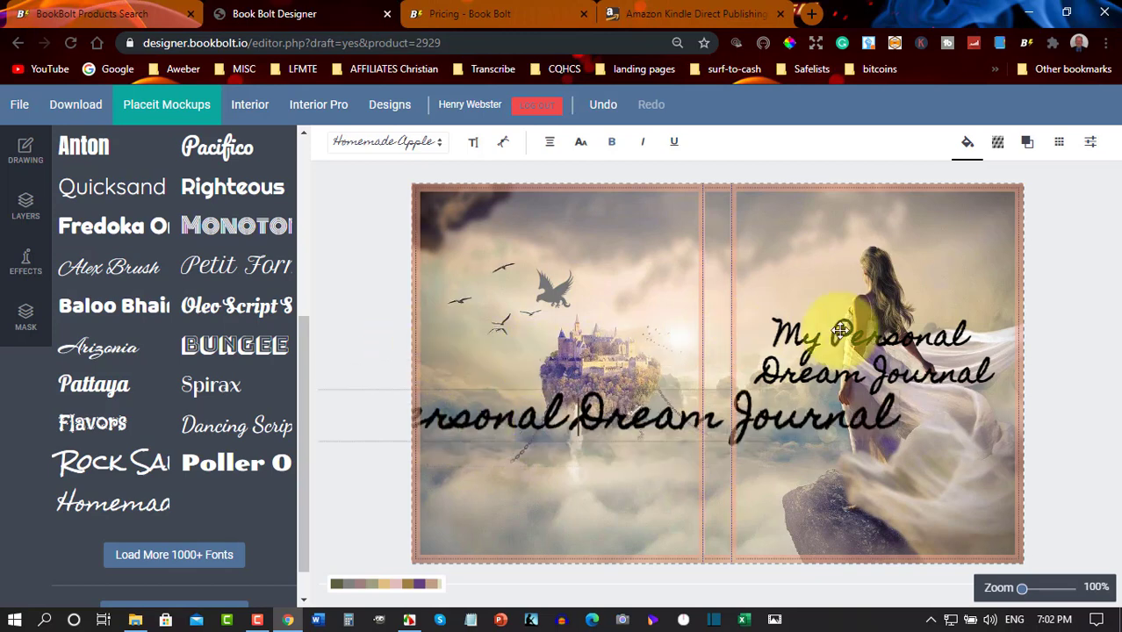
click(921, 421)
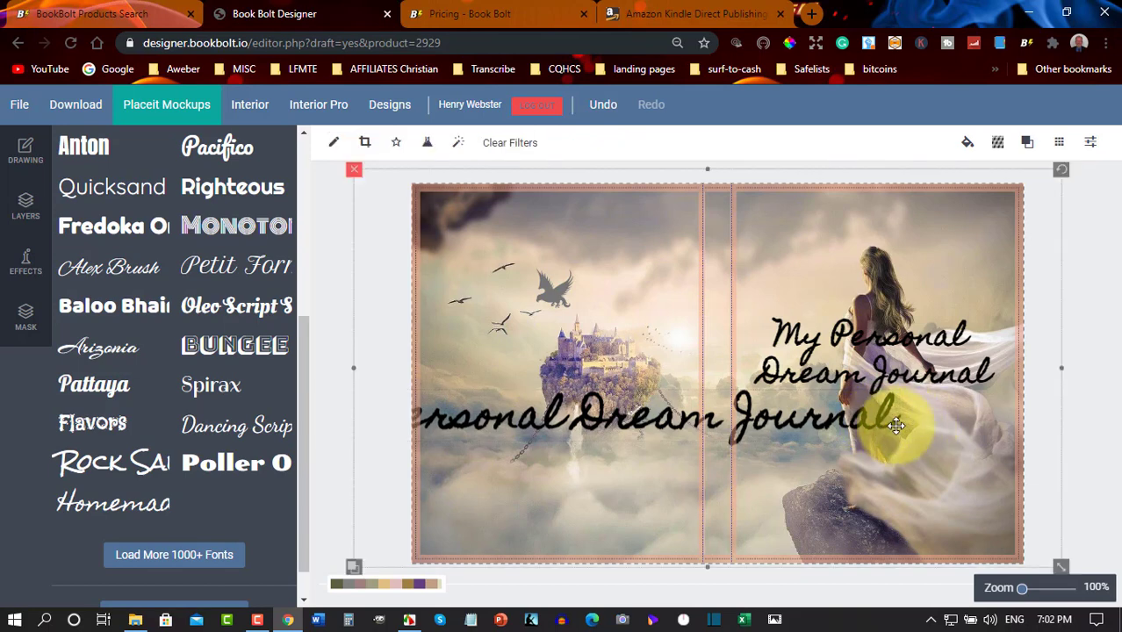
click(877, 427)
drag(901, 438, 717, 393)
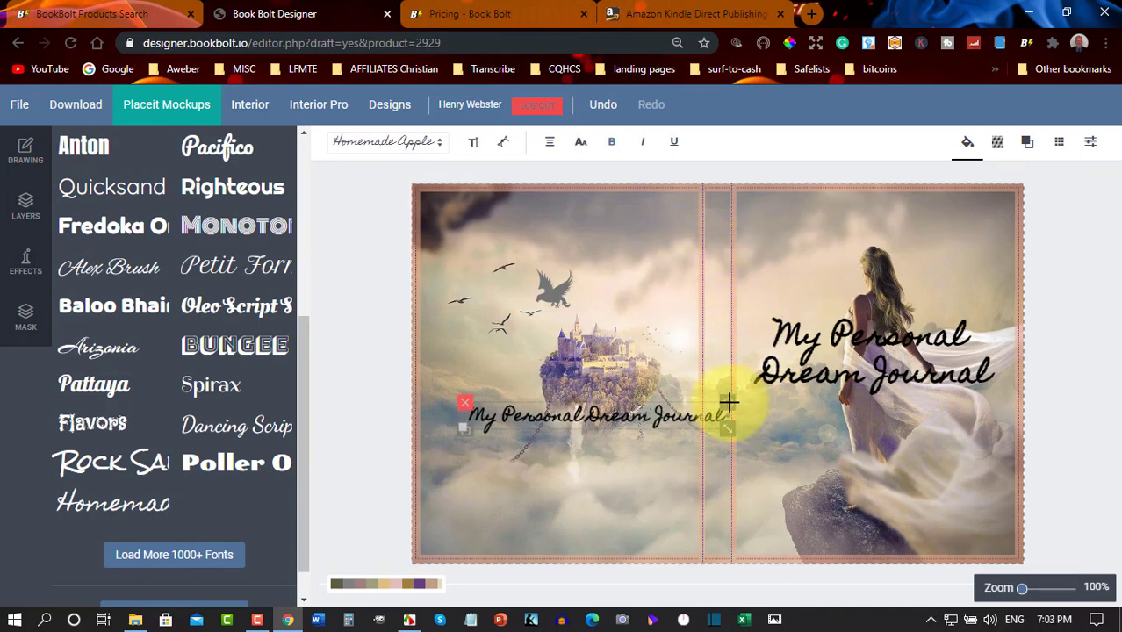
Rotate the single-line title to read upward, move it onto the spine, shrink it to fit between the guides and centre it vertically
drag(729, 403, 583, 325)
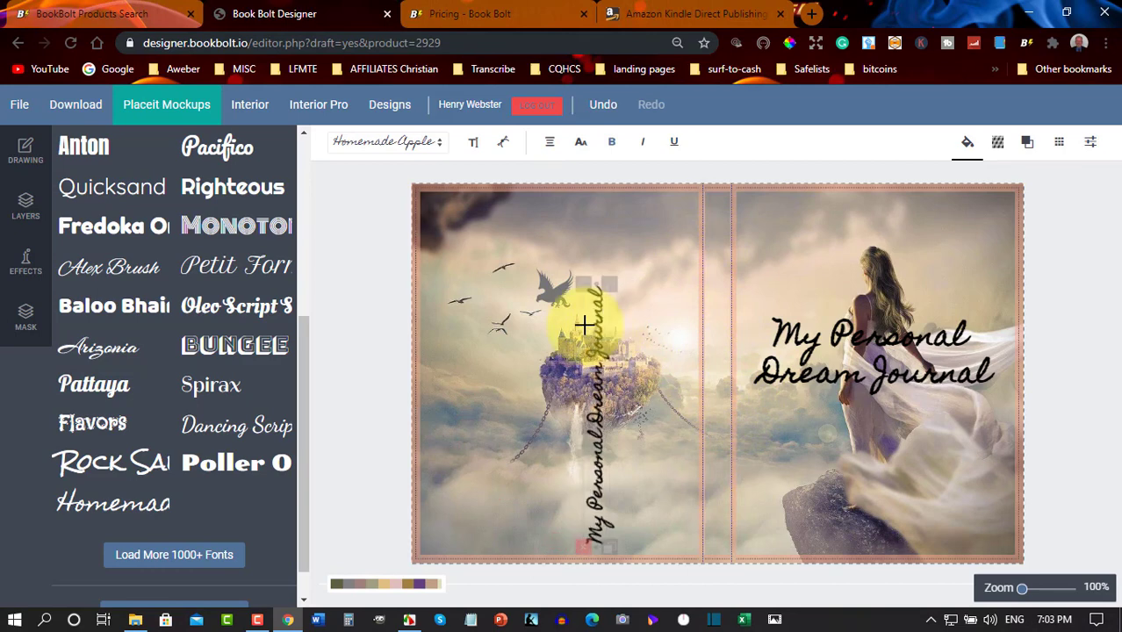
drag(597, 435, 711, 387)
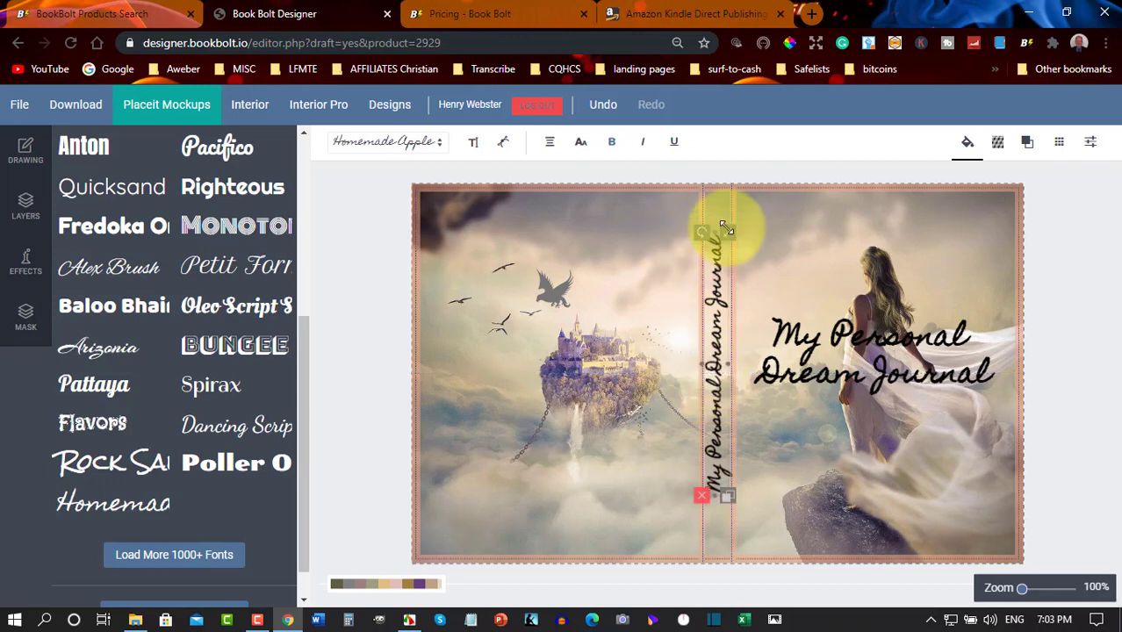
drag(726, 230, 719, 263)
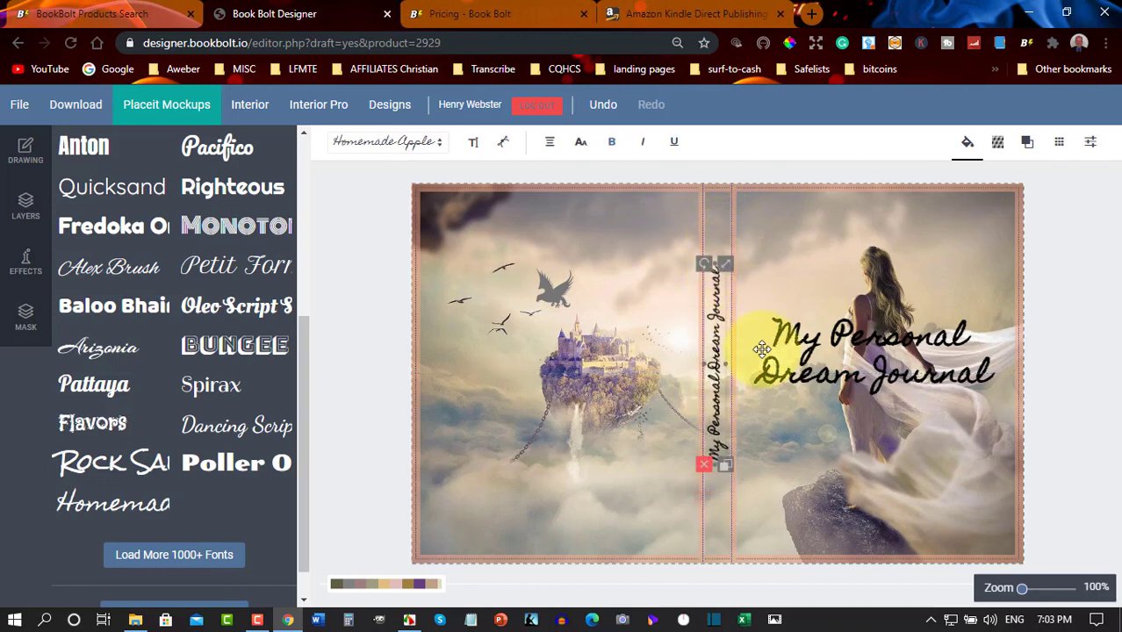
drag(714, 392, 719, 409)
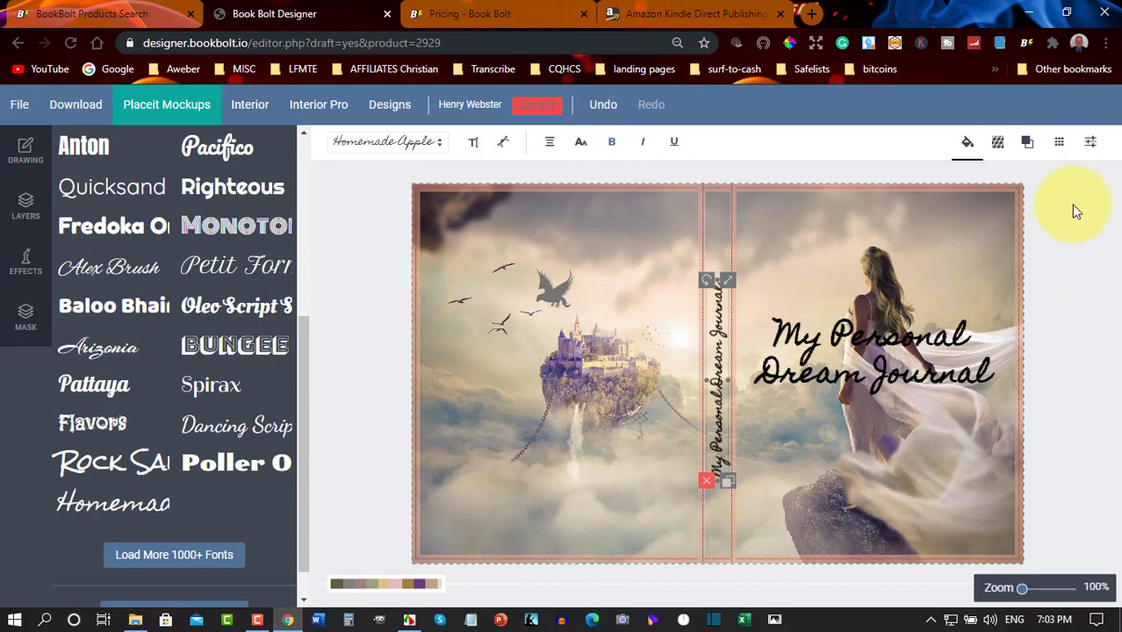
click(867, 227)
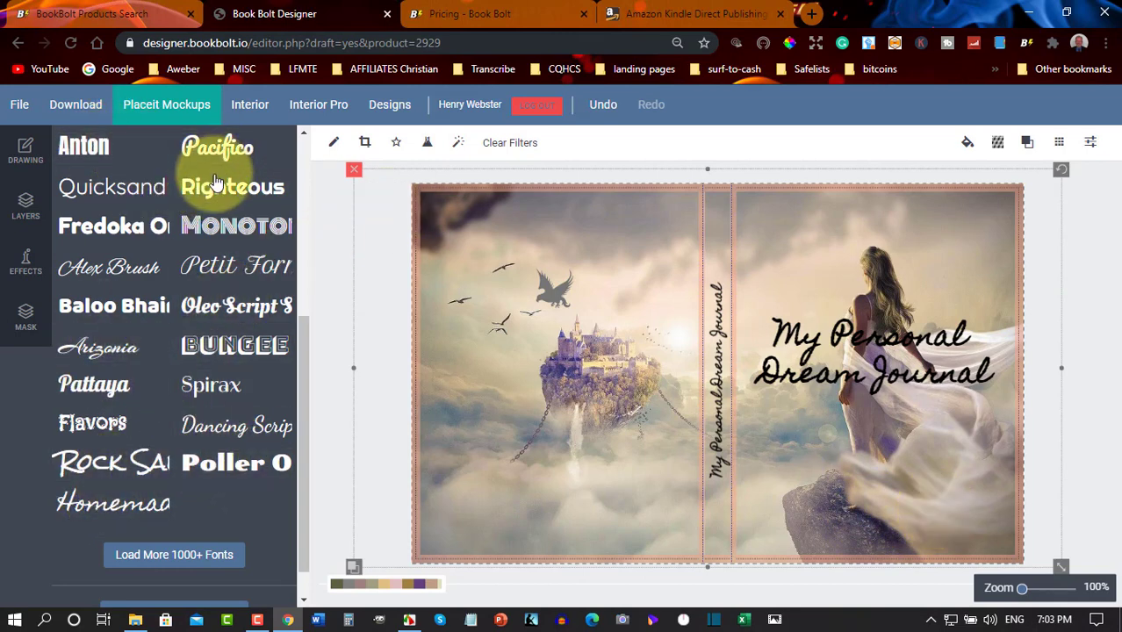
Add an Oswald text reading "8.5x11 365 pages" on the lower part of the front cover, beside the rock
scroll(215, 182, up, 2)
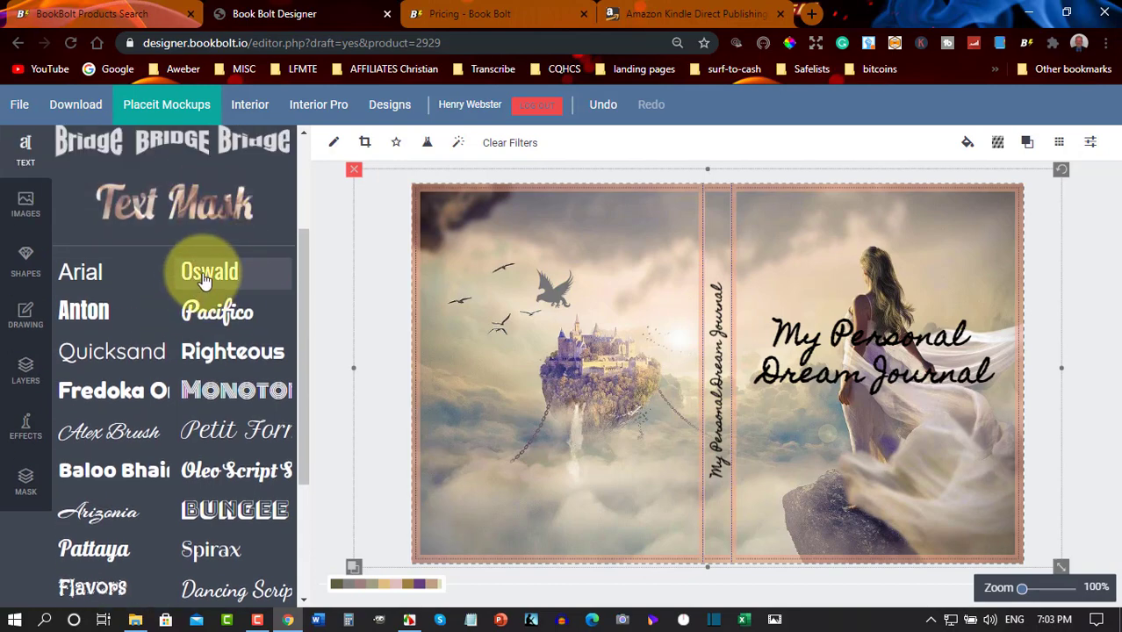
click(204, 278)
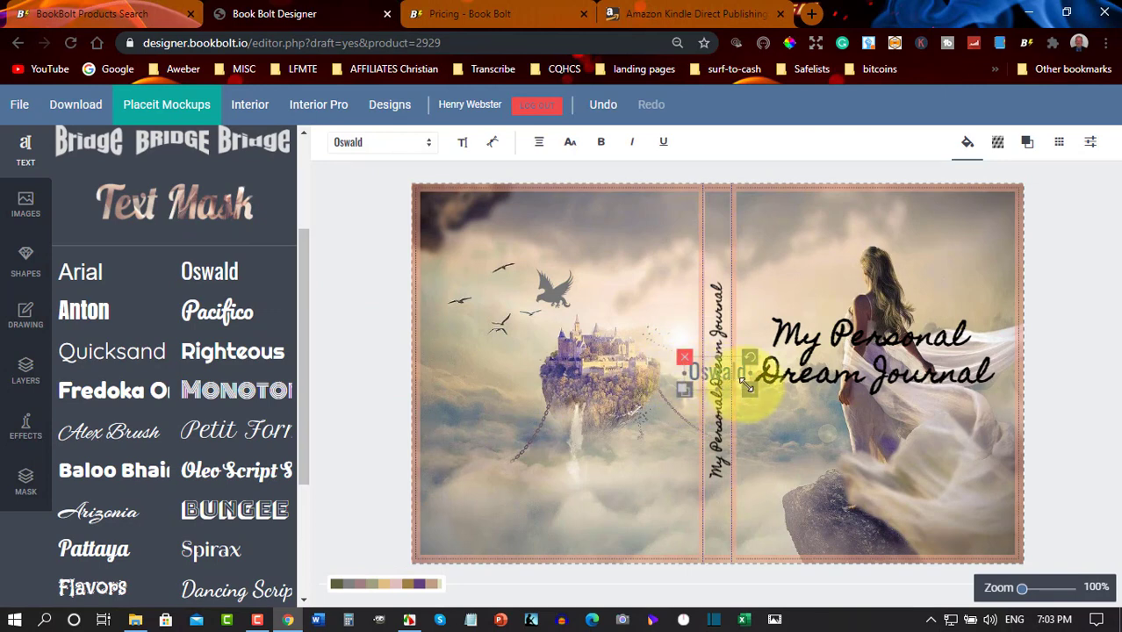
drag(747, 386, 914, 502)
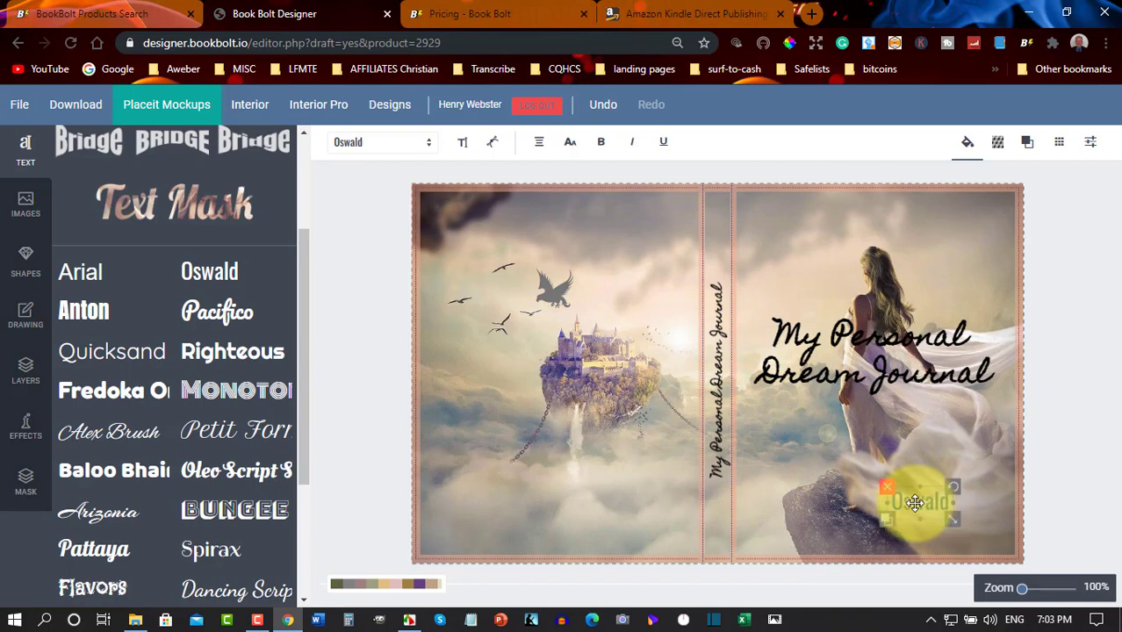
double_click(915, 503)
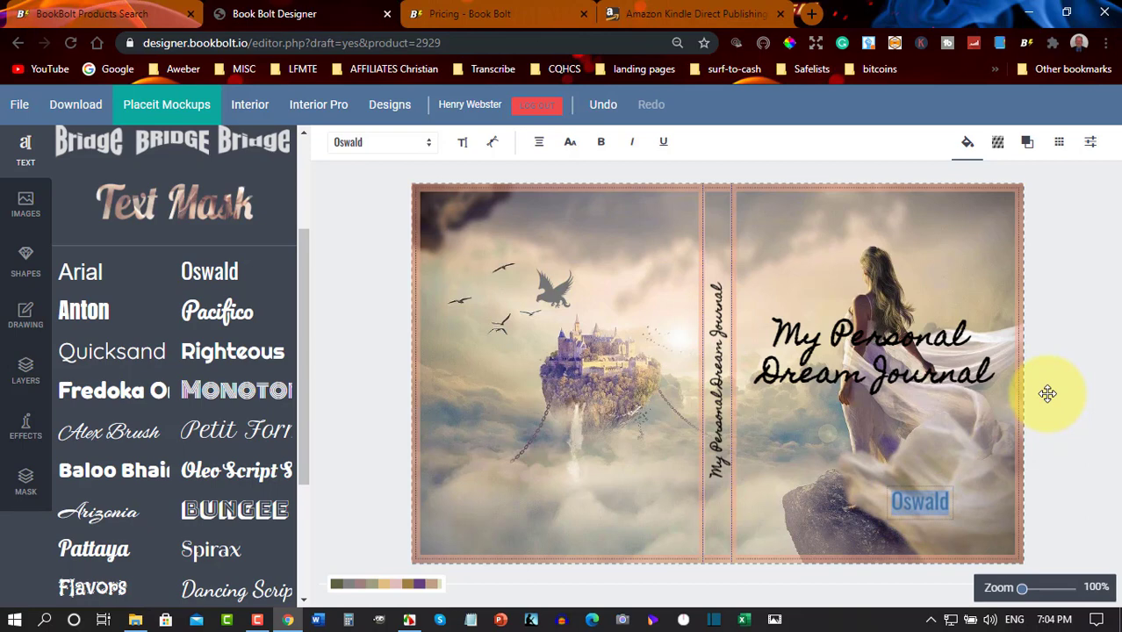
text(8.5)
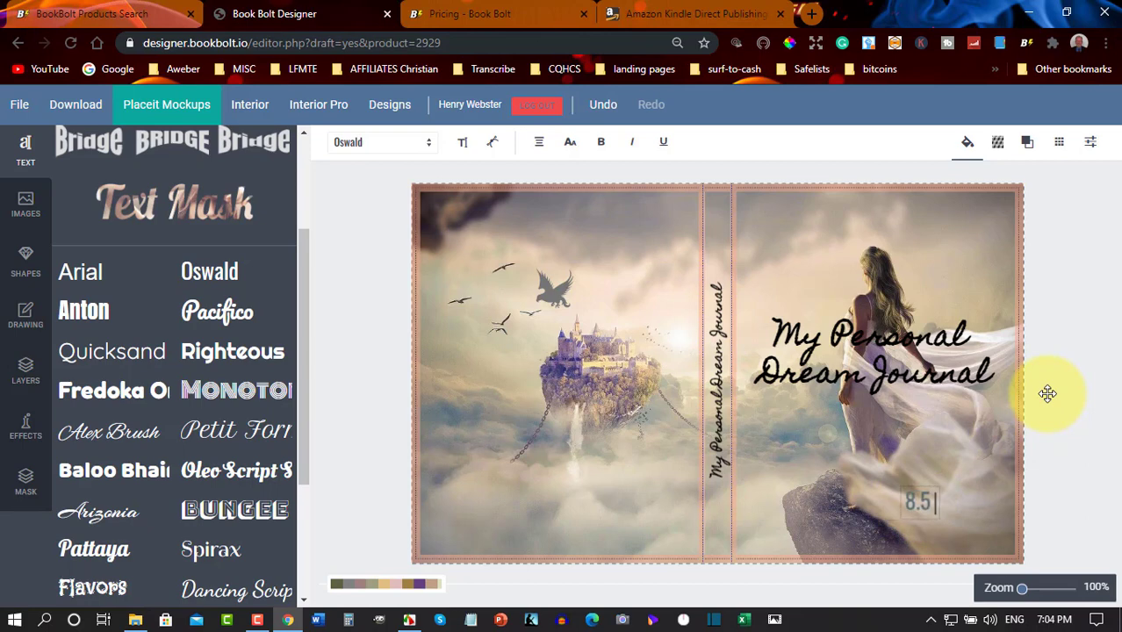
text( 36)
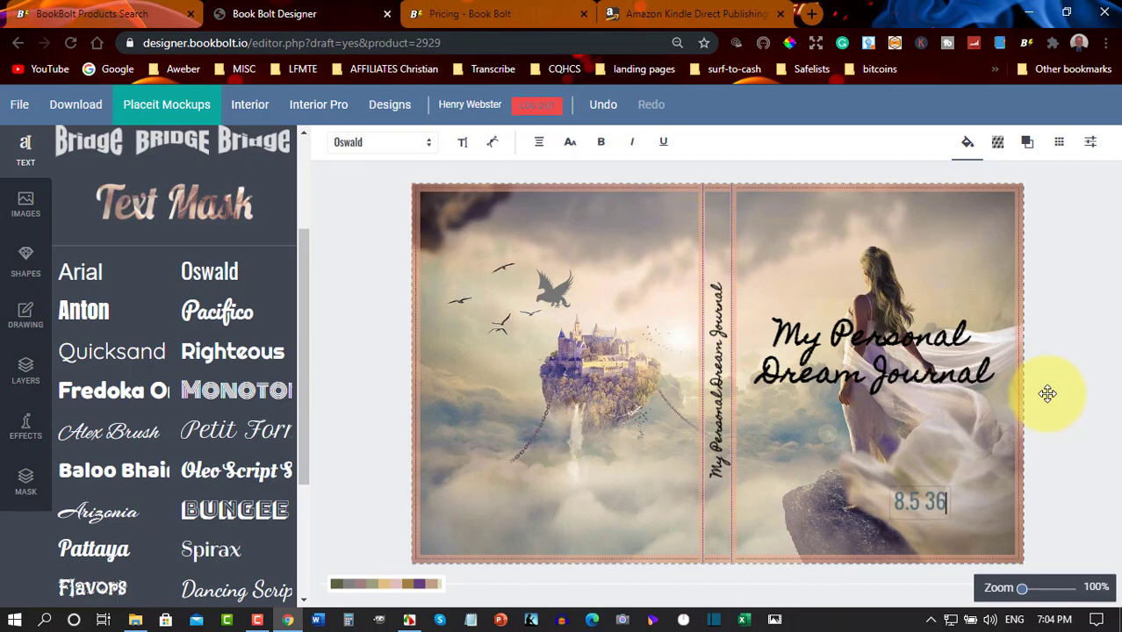
text(5)
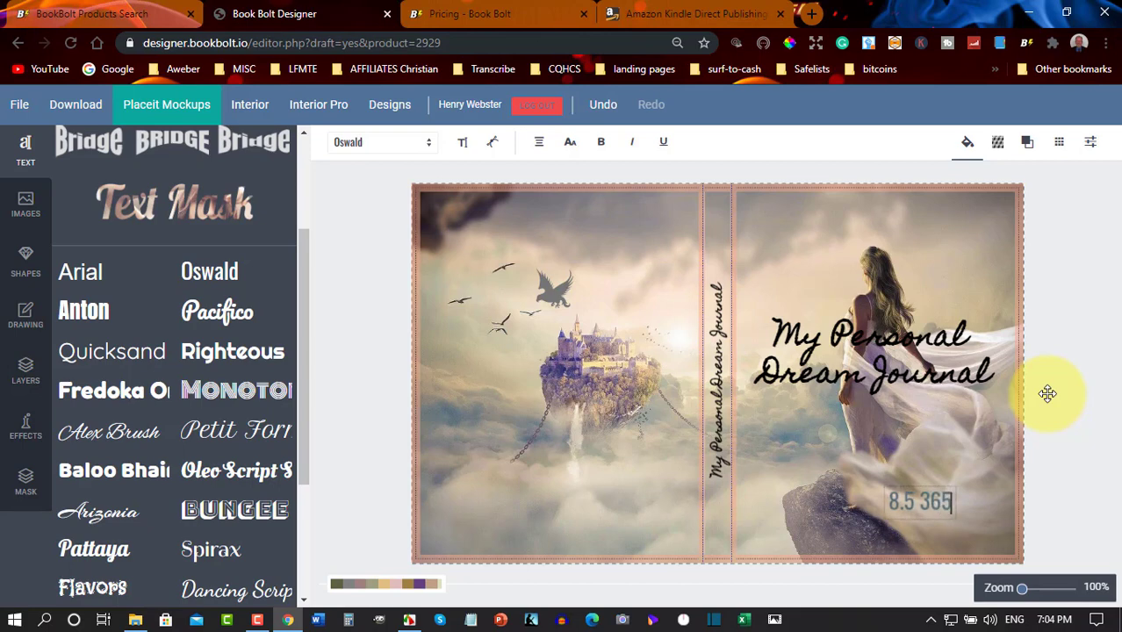
text( pages)
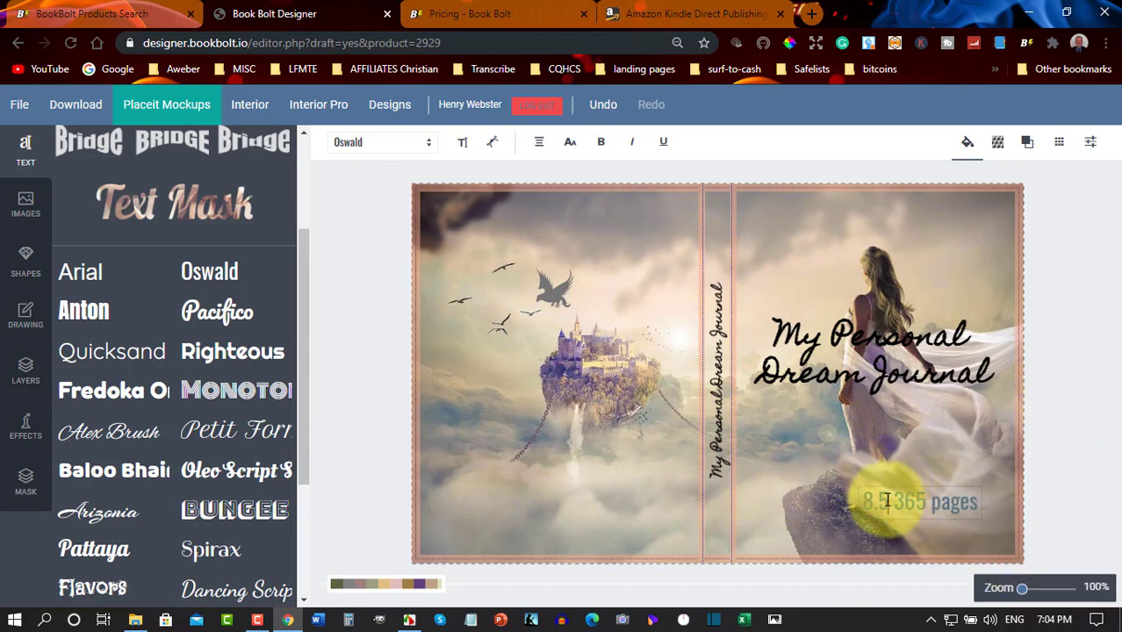
text(x11)
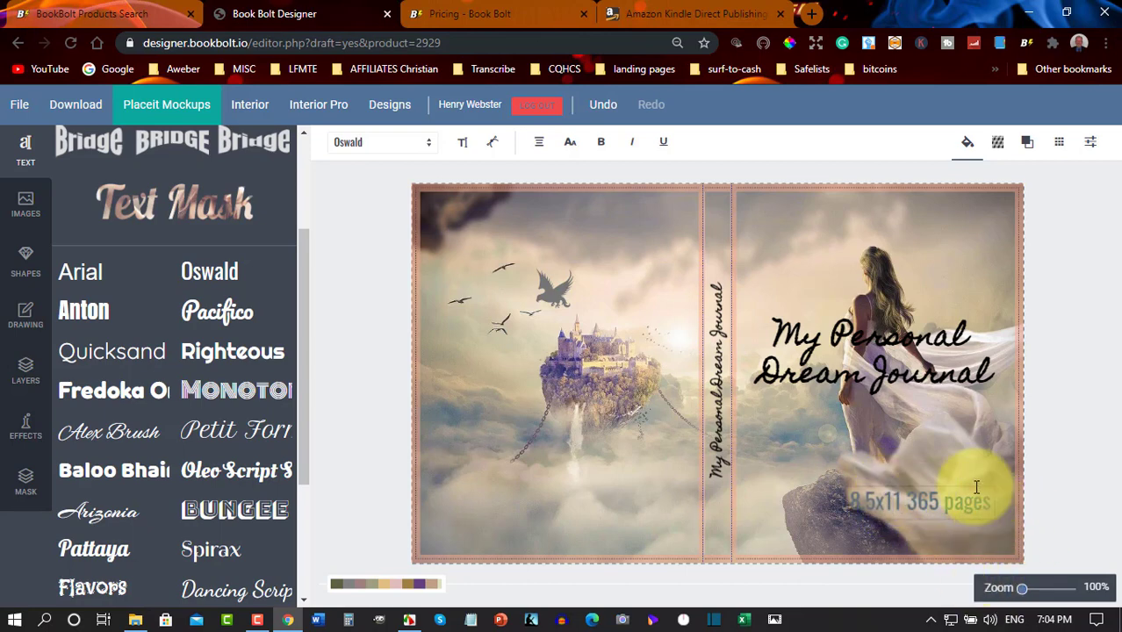
Shrink the "8.5x11 365 pages" text toward the front cover's lower right corner and fill it with black (#000000)
click(947, 445)
click(976, 514)
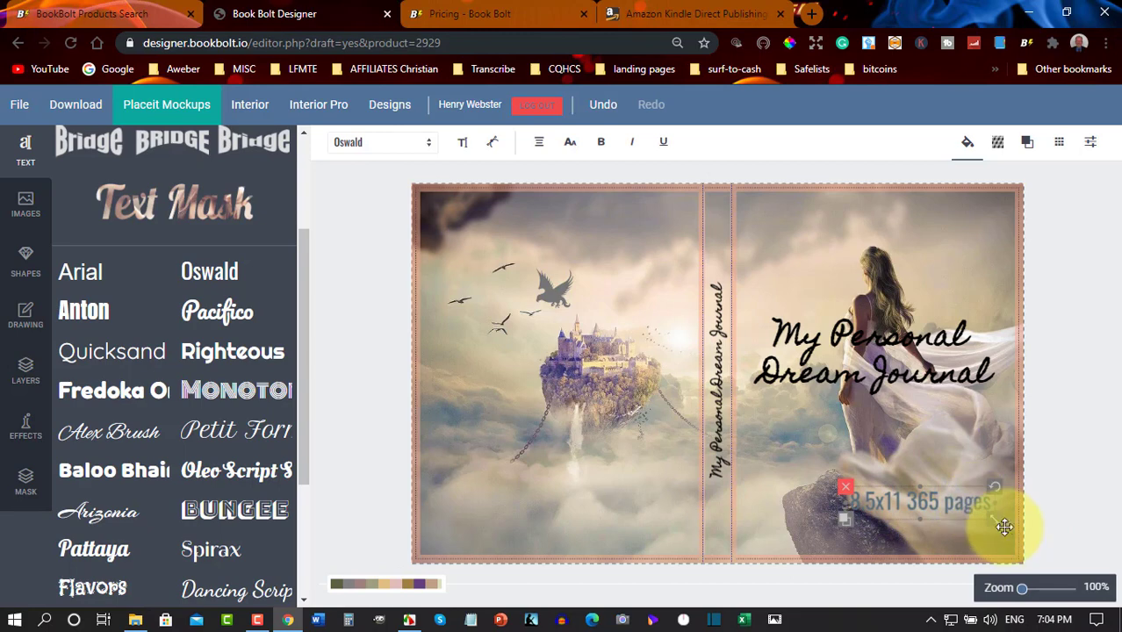
drag(996, 519, 956, 511)
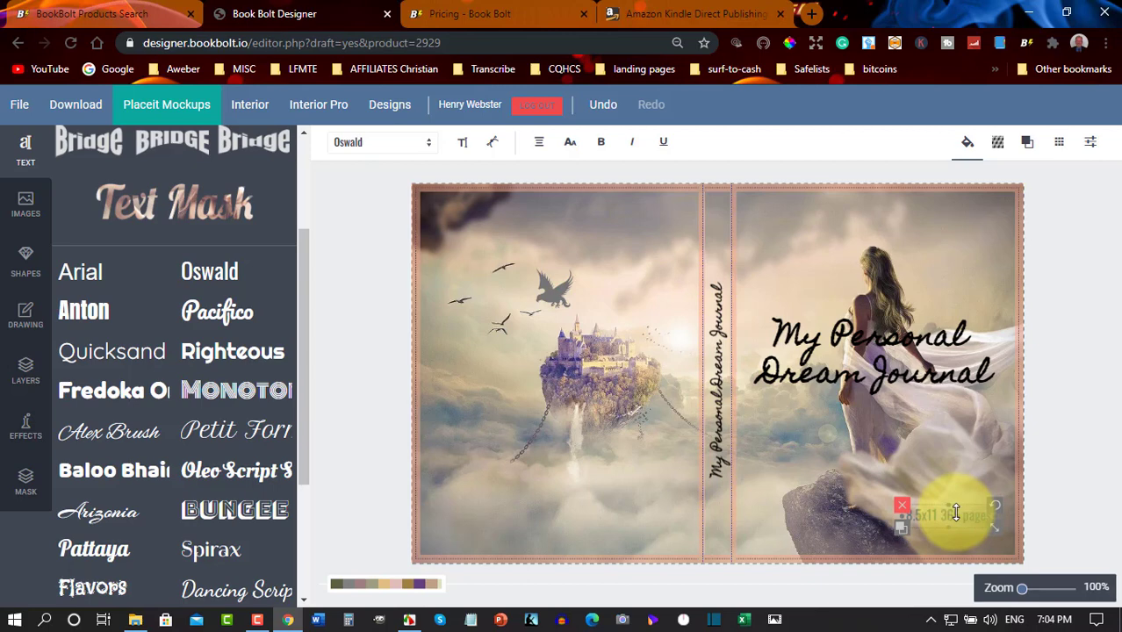
click(956, 515)
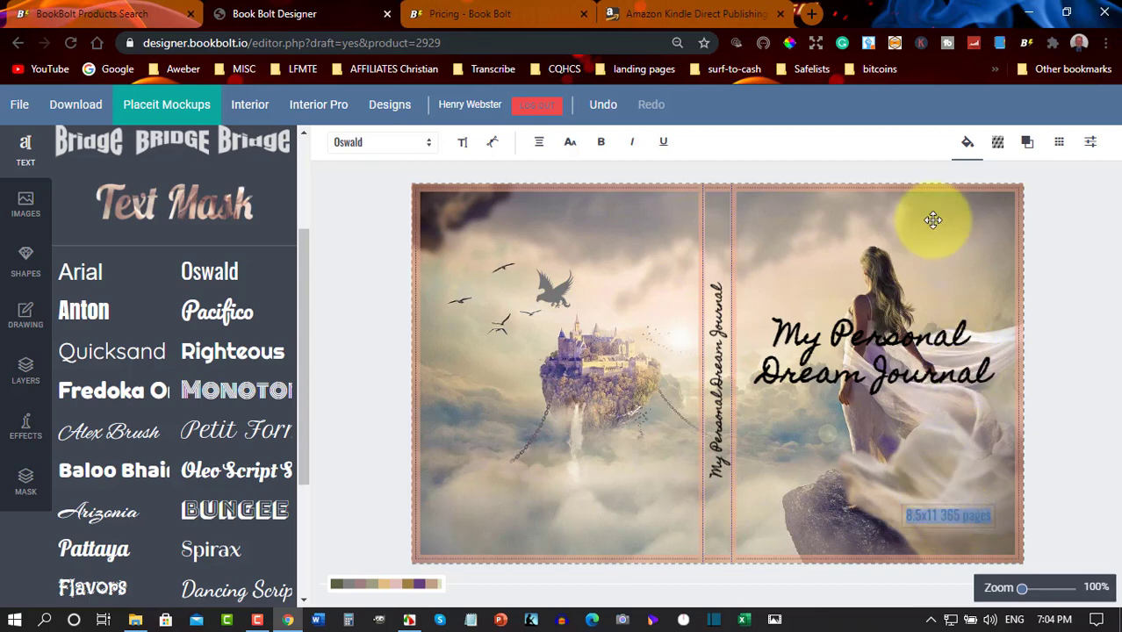
click(965, 146)
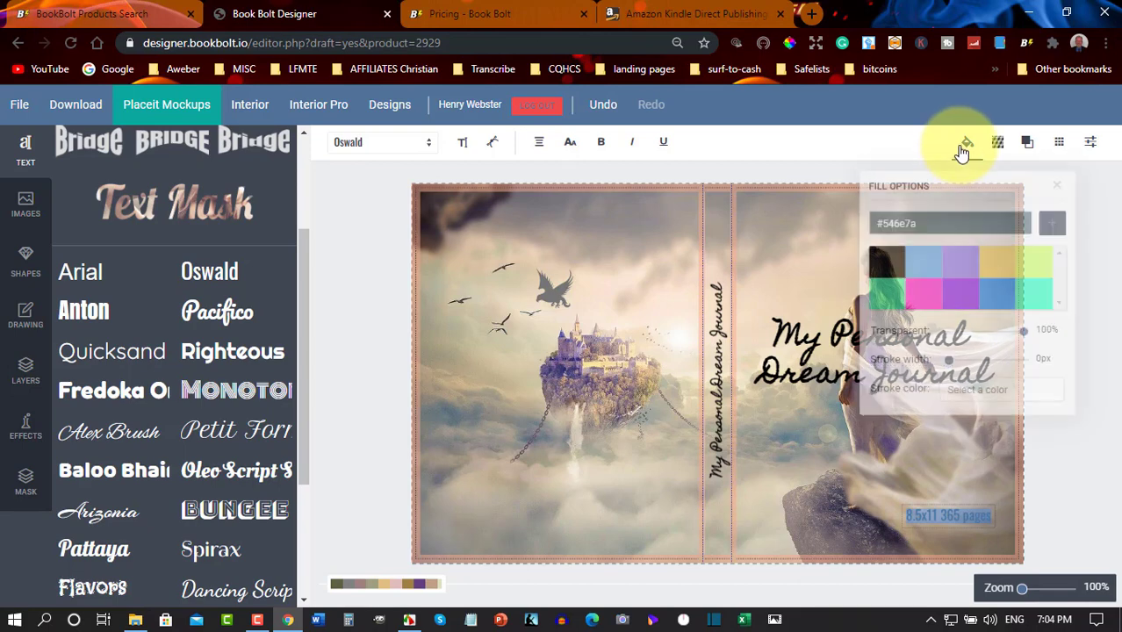
click(888, 259)
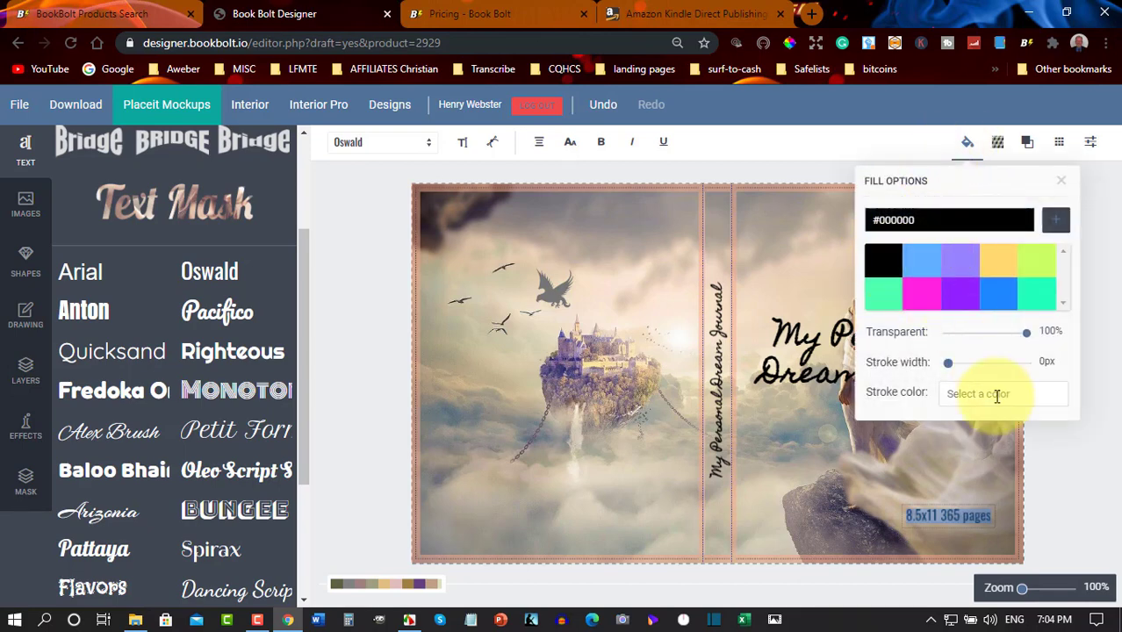
click(1057, 456)
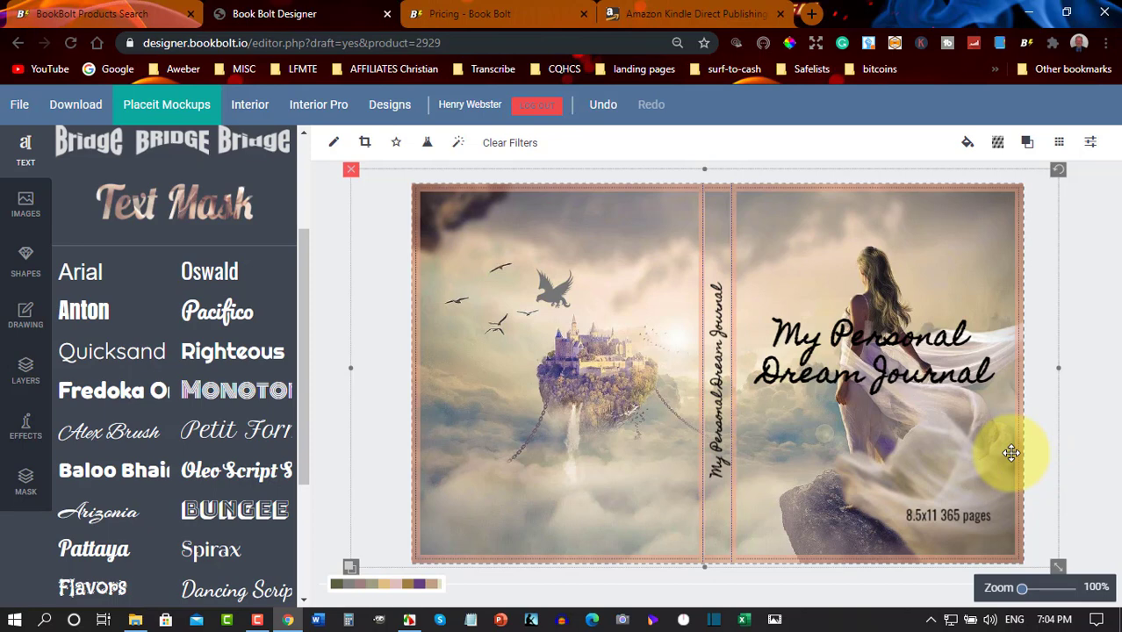
Nudge the background image slightly right, then try the spine title lower and return it to the middle of the spine
drag(1011, 453, 1016, 453)
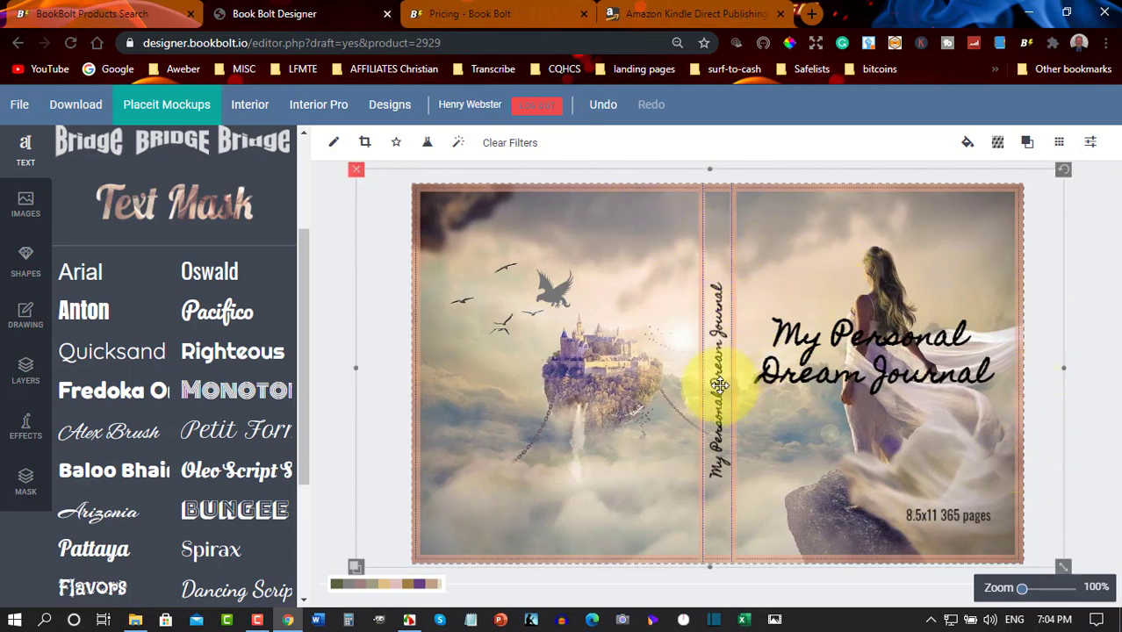
drag(714, 384, 716, 433)
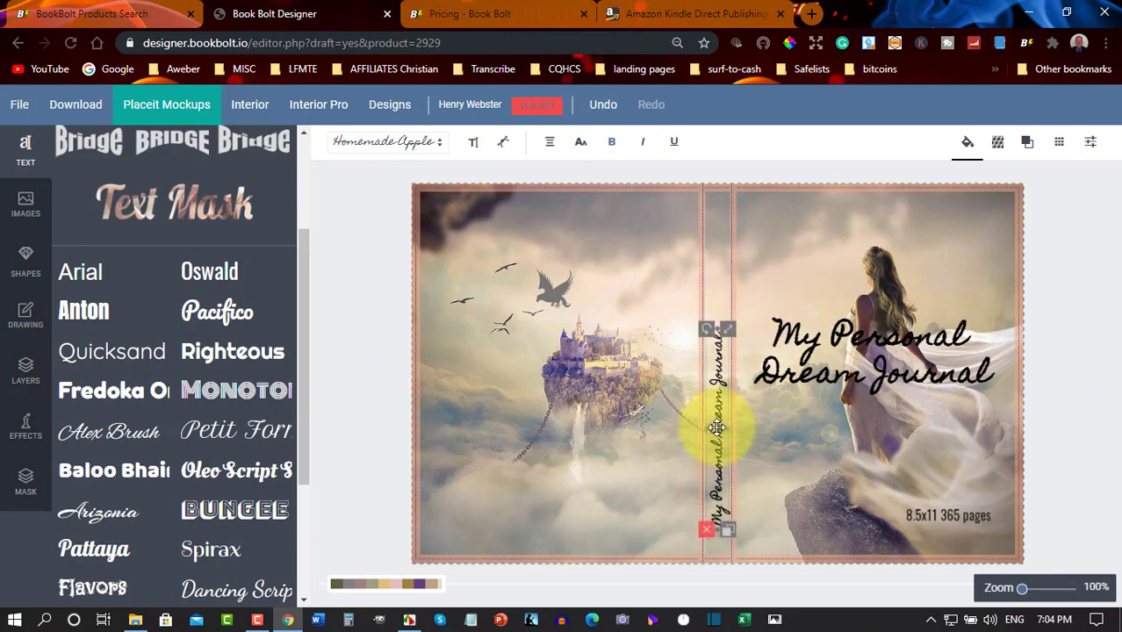
drag(718, 428, 715, 379)
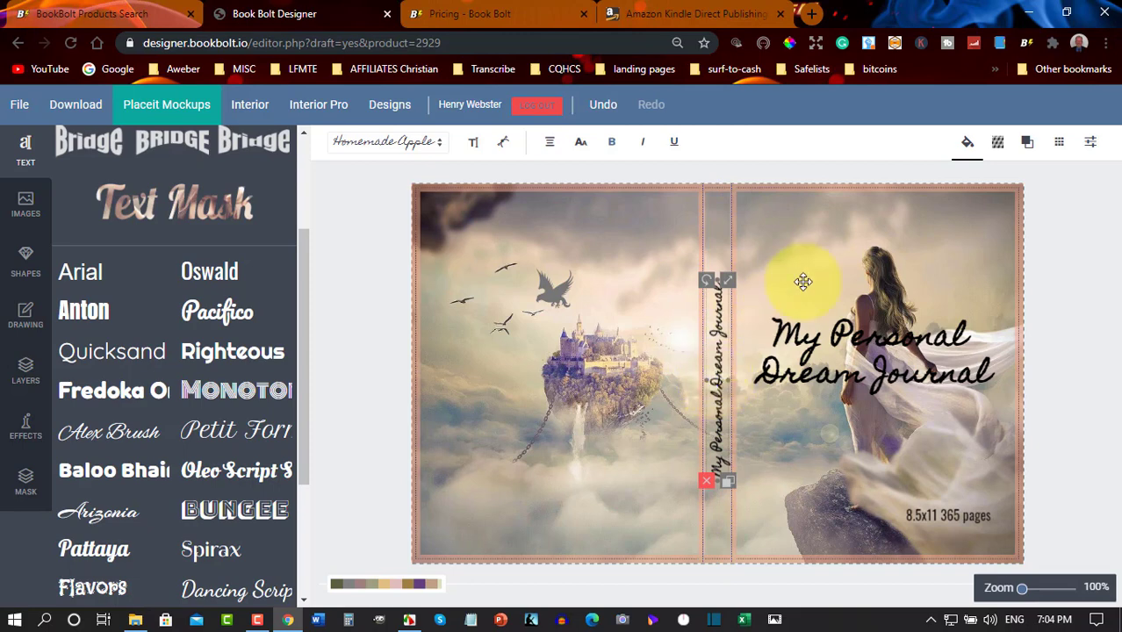
Deselect everything, generate the finished cover design and download it as a PDF
click(1069, 282)
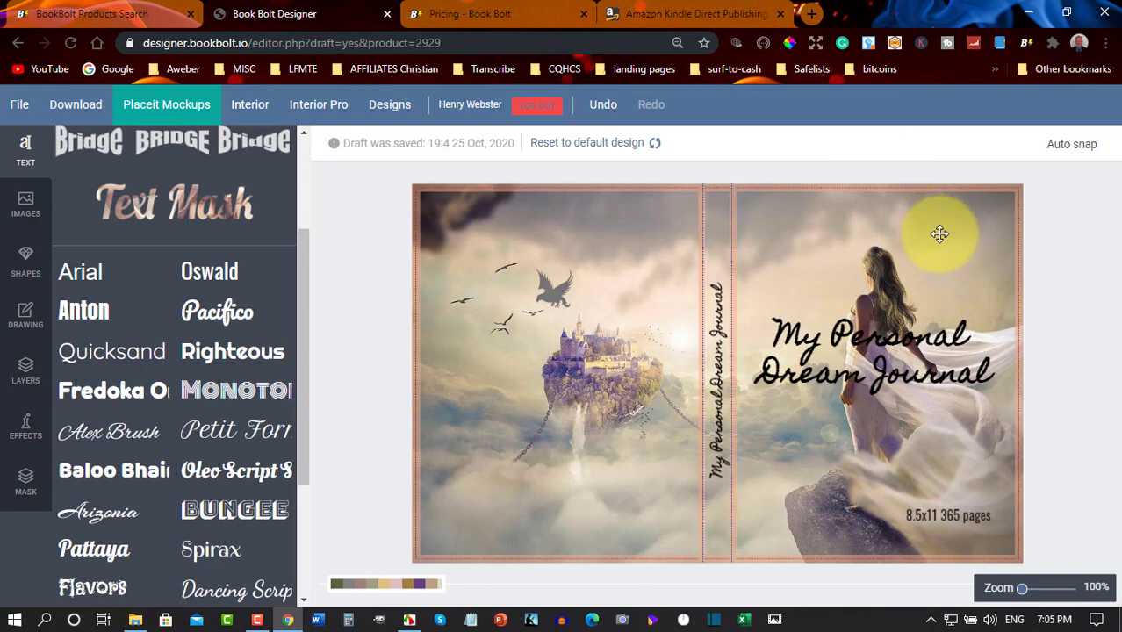
drag(939, 234, 924, 237)
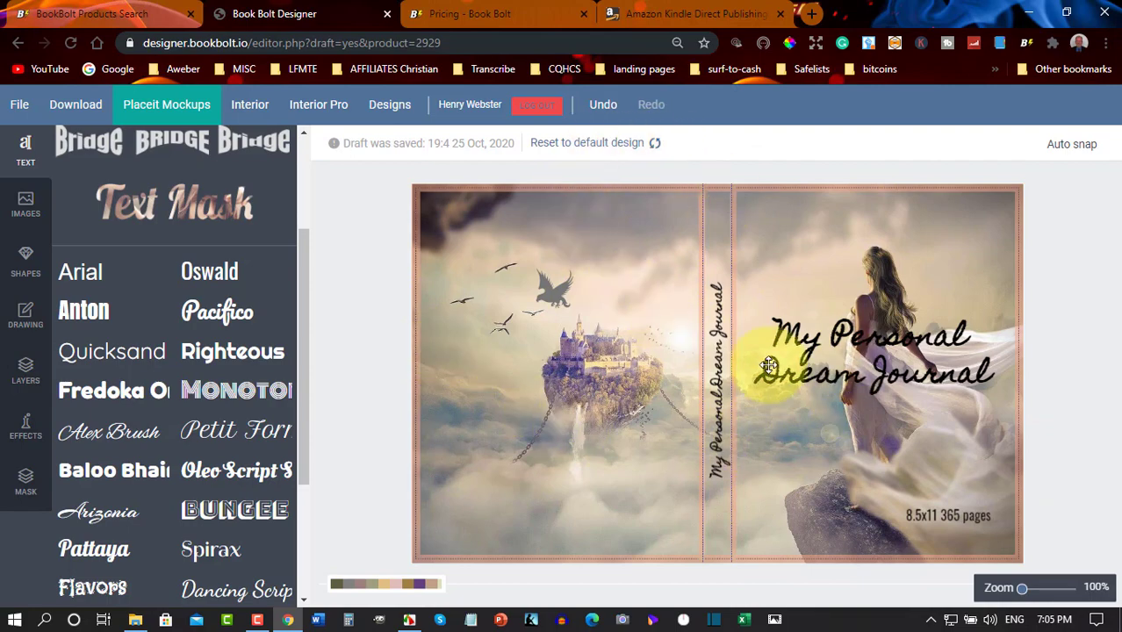
click(76, 106)
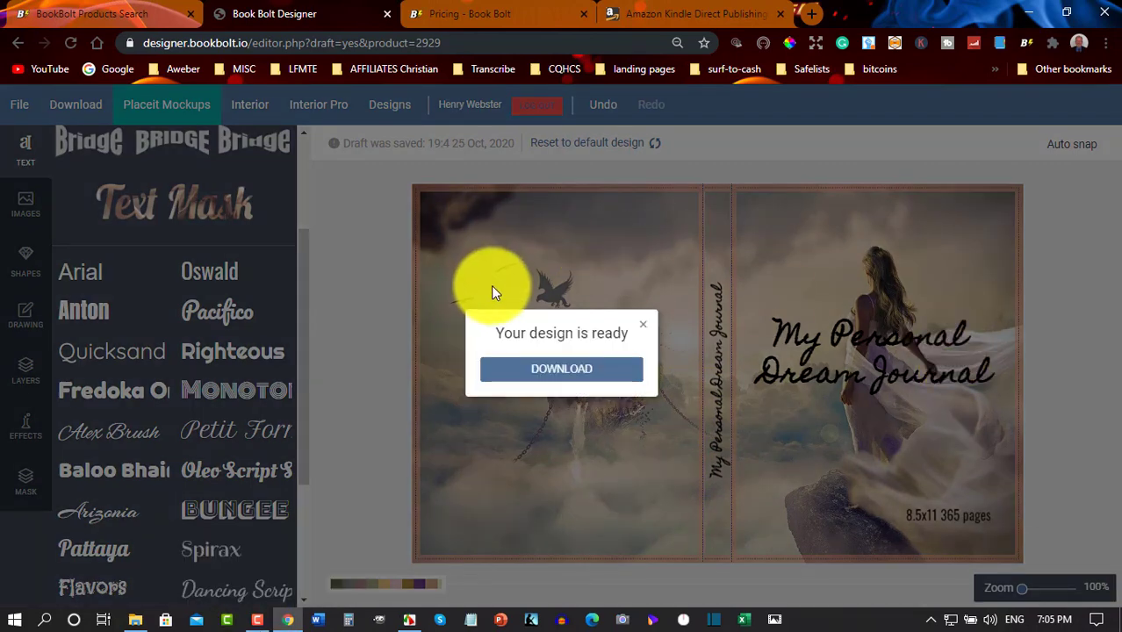
click(566, 375)
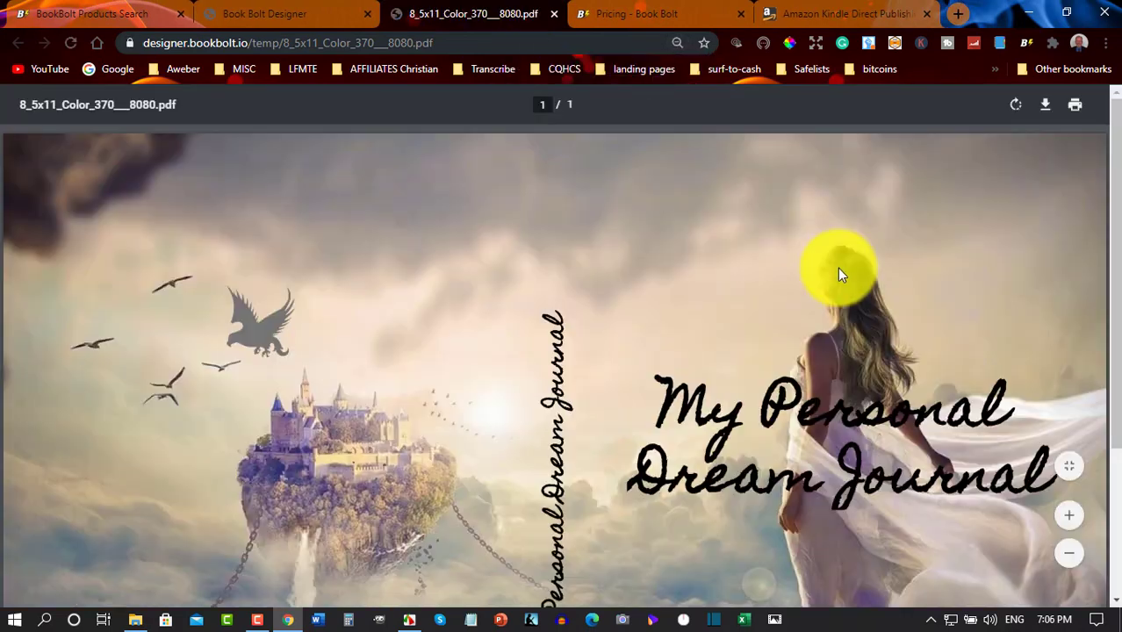
Examine the finished cover PDF as a whole, checking the back, spine and front artwork and text
scroll(840, 273, down, 5)
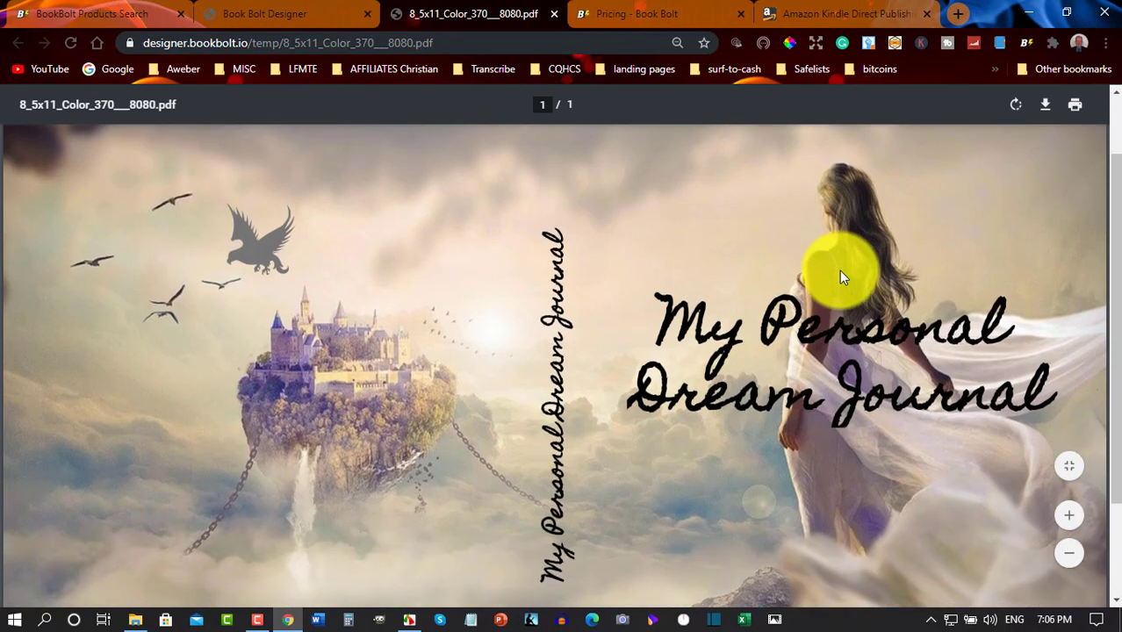
scroll(837, 275, up, 5)
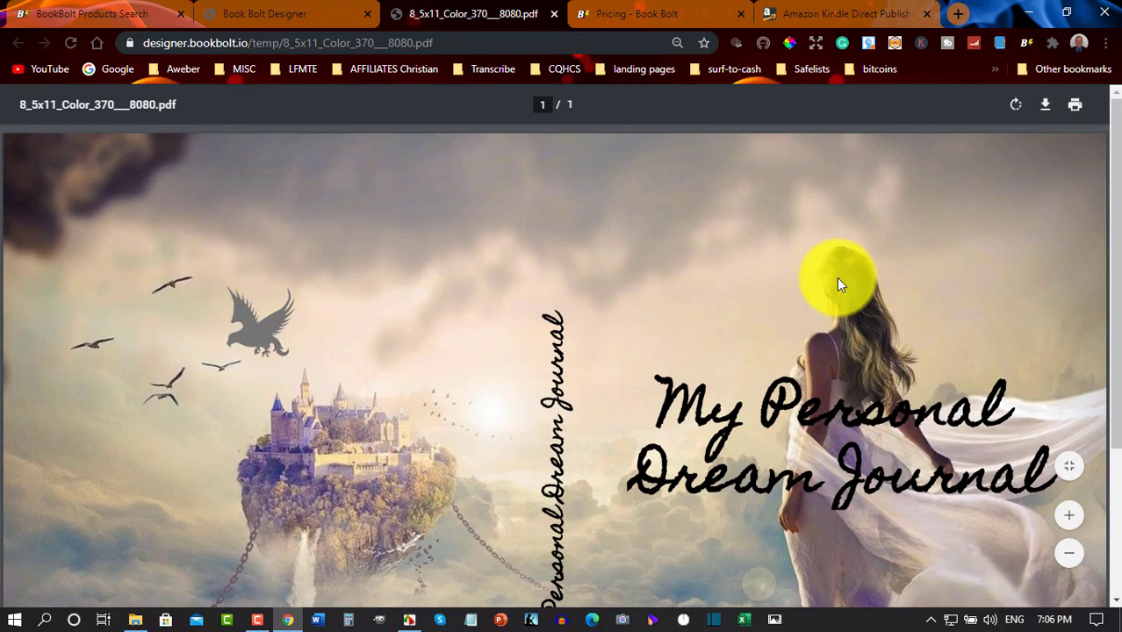
key(ctrl+minus)
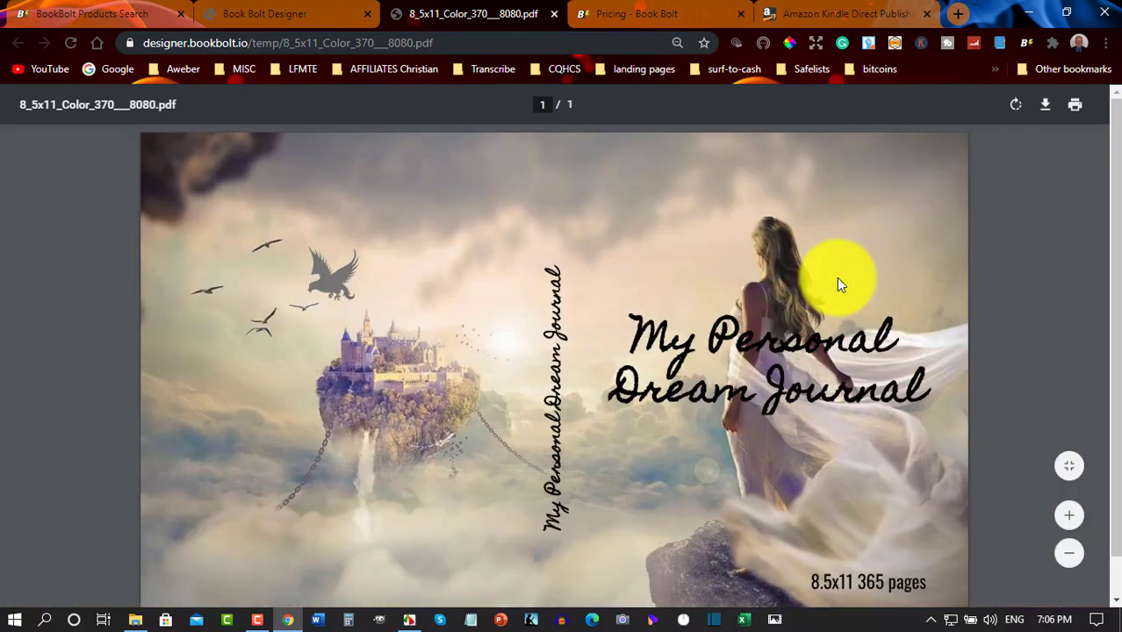
key(ctrl+minus)
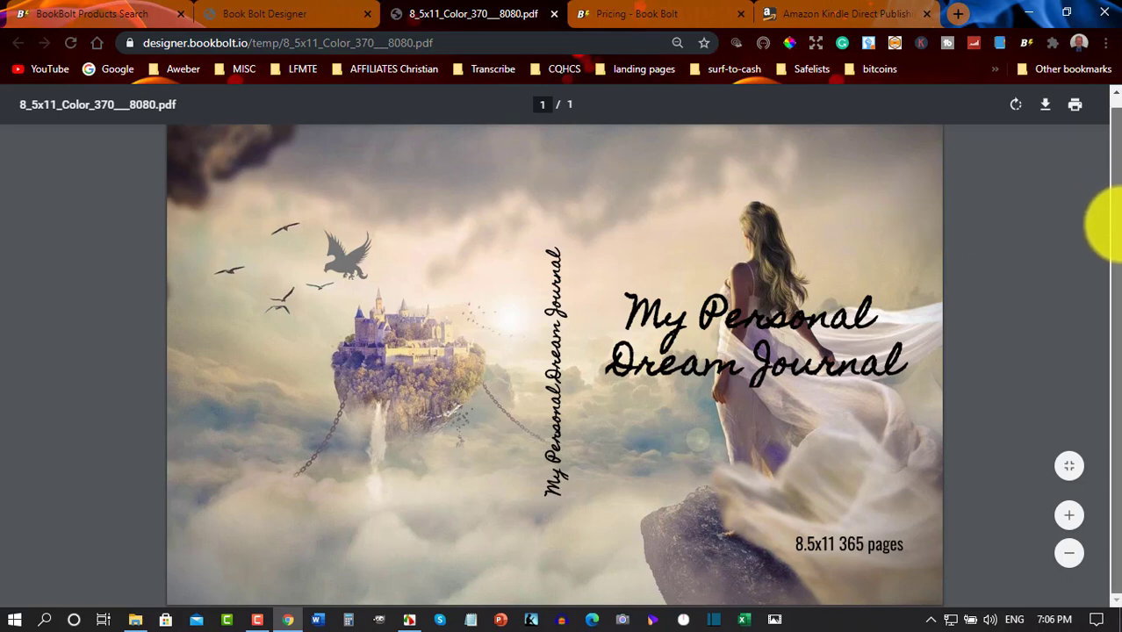
scroll(1113, 226, up, 1)
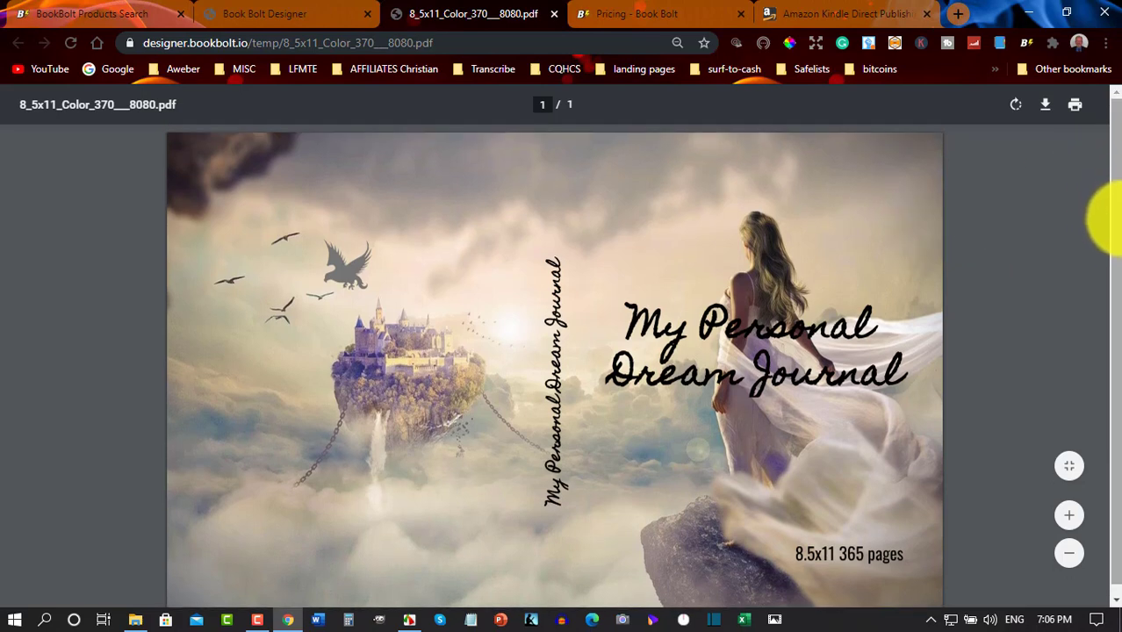
scroll(1113, 227, down, 1)
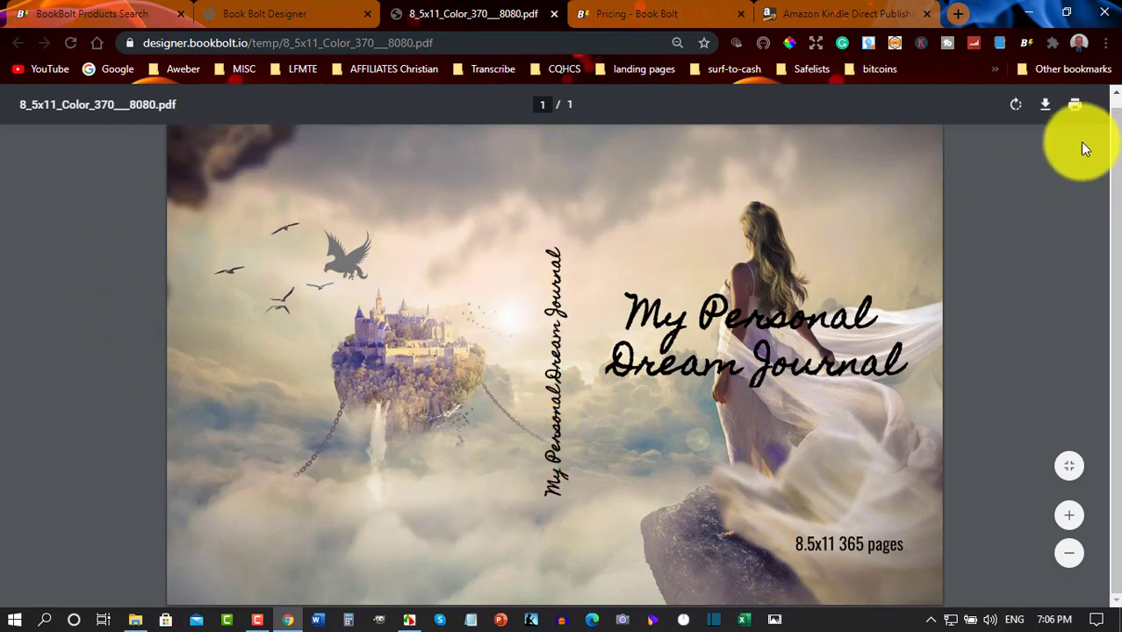
Start saving the cover PDF and choose the Low-Content-PLR folder on Data (D:) as its destination
click(1045, 103)
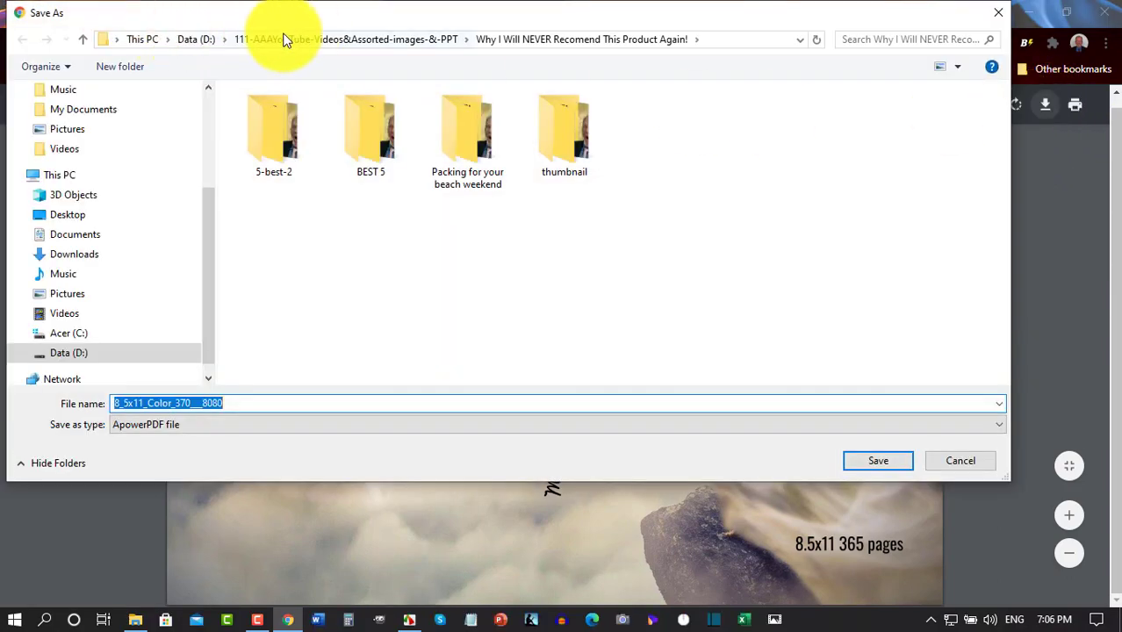
click(194, 40)
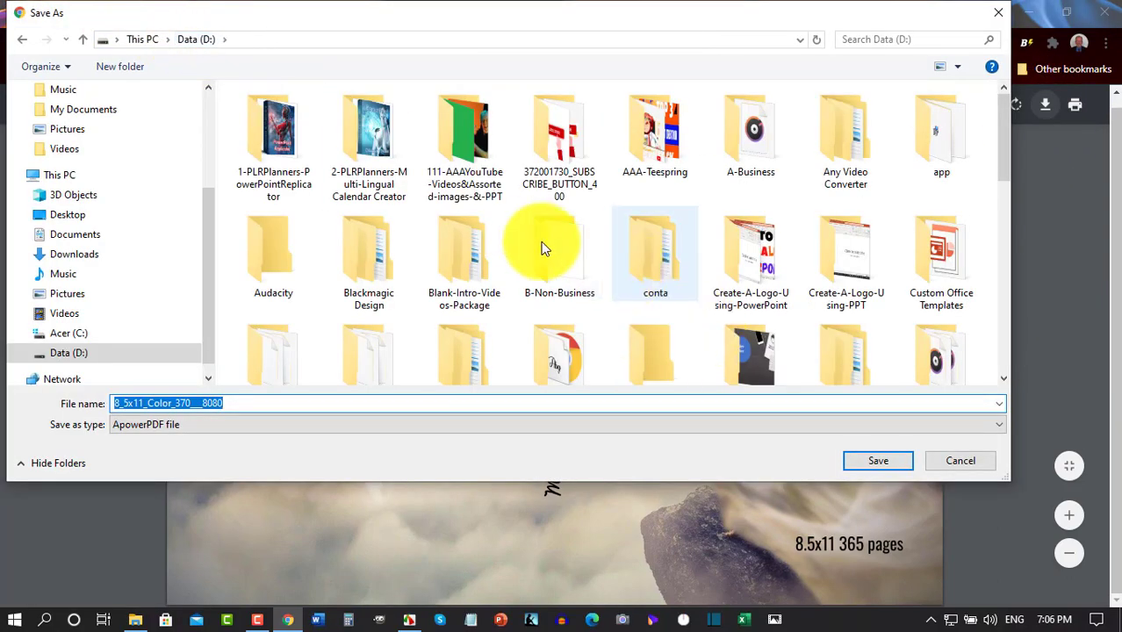
scroll(542, 248, down, 3)
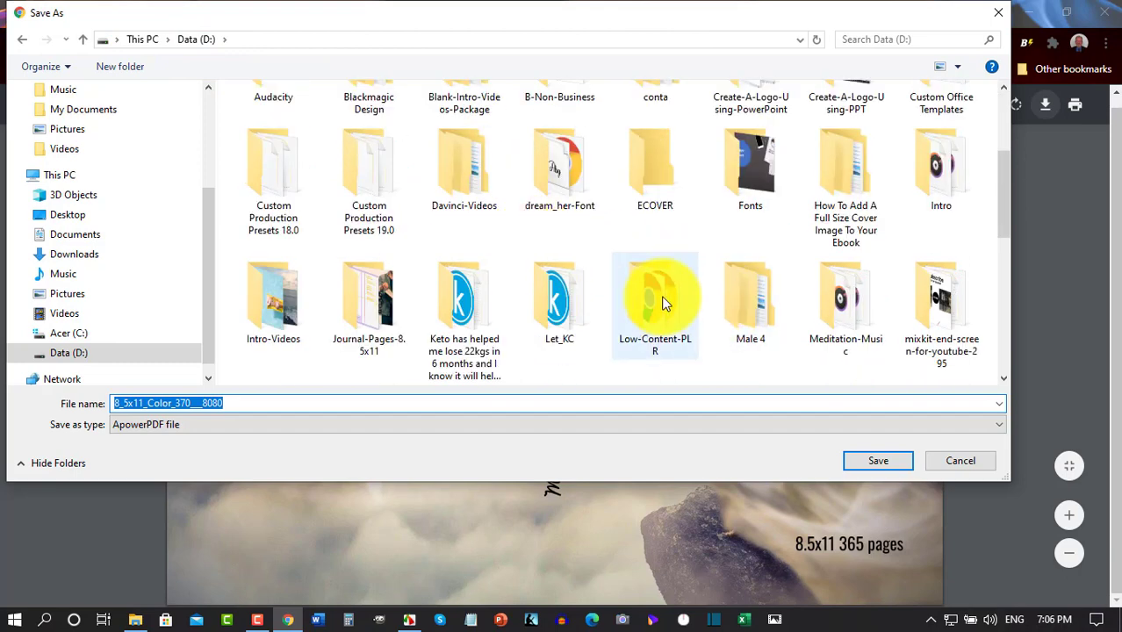
click(630, 290)
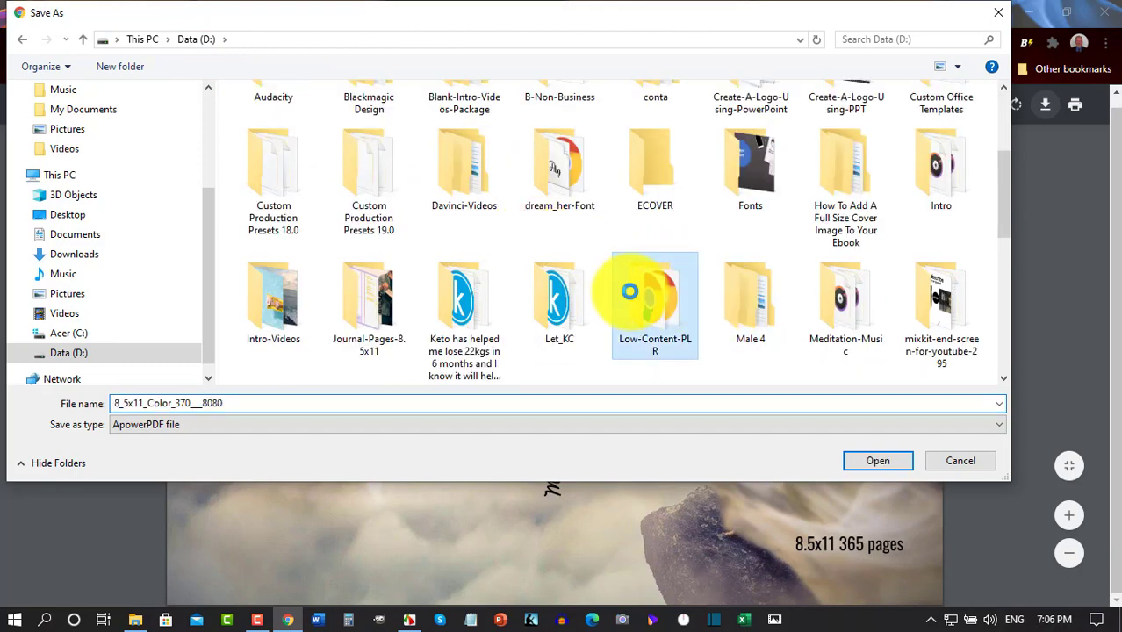
double_click(629, 290)
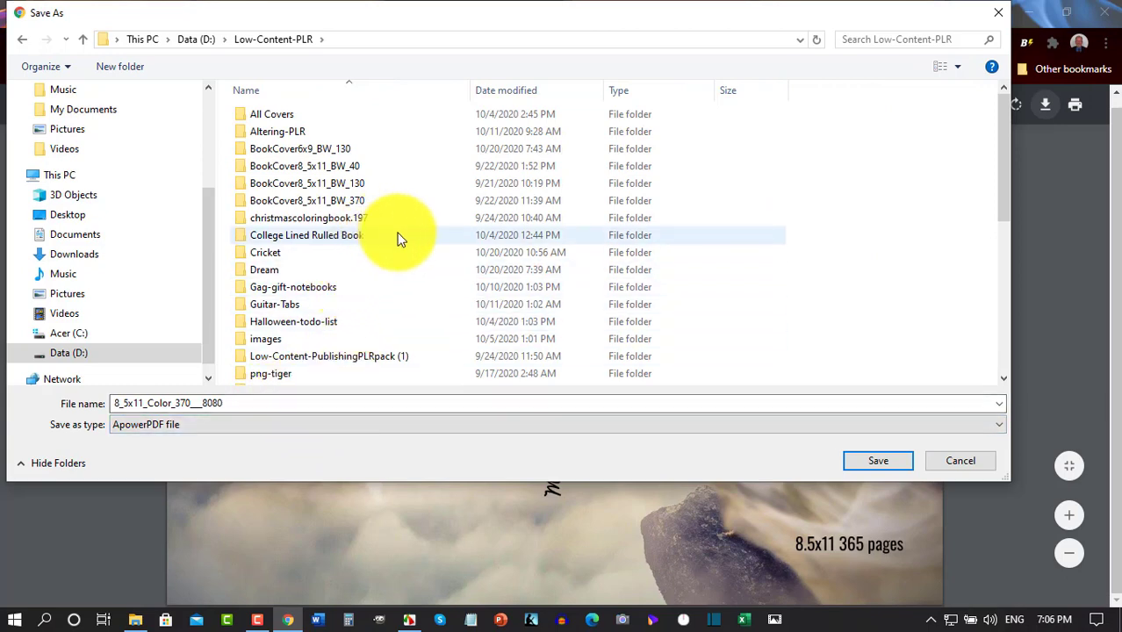
Name the cover file "8_5x11_Color_370-Lady-On-Cliff-Looking-Out" and save it in the Low-Content-PLR folder
double_click(286, 403)
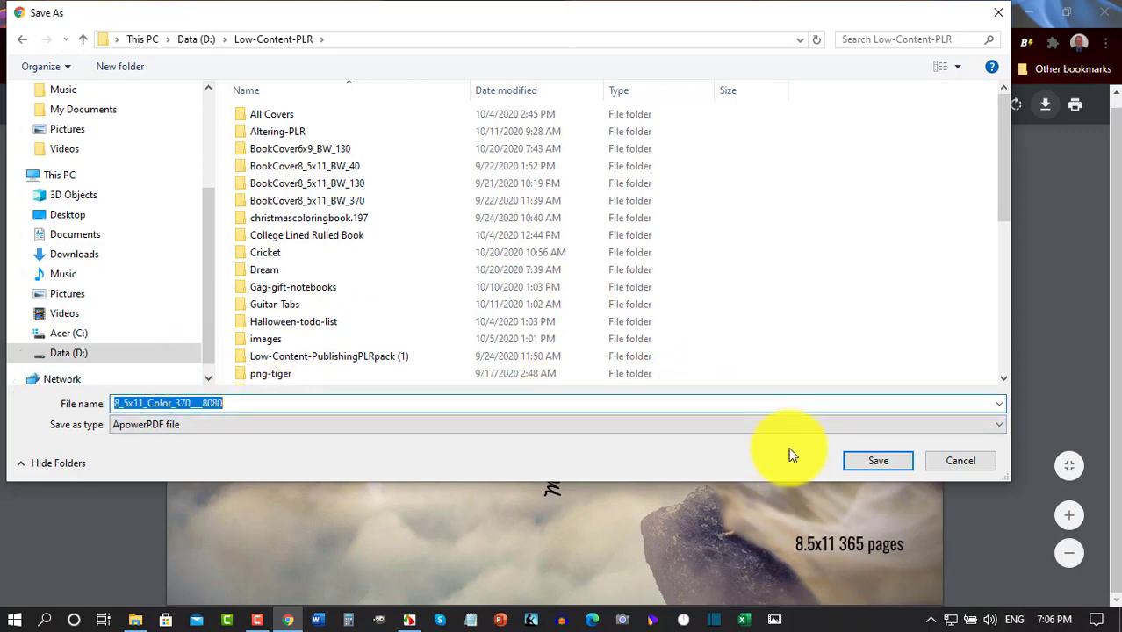
key(Right)
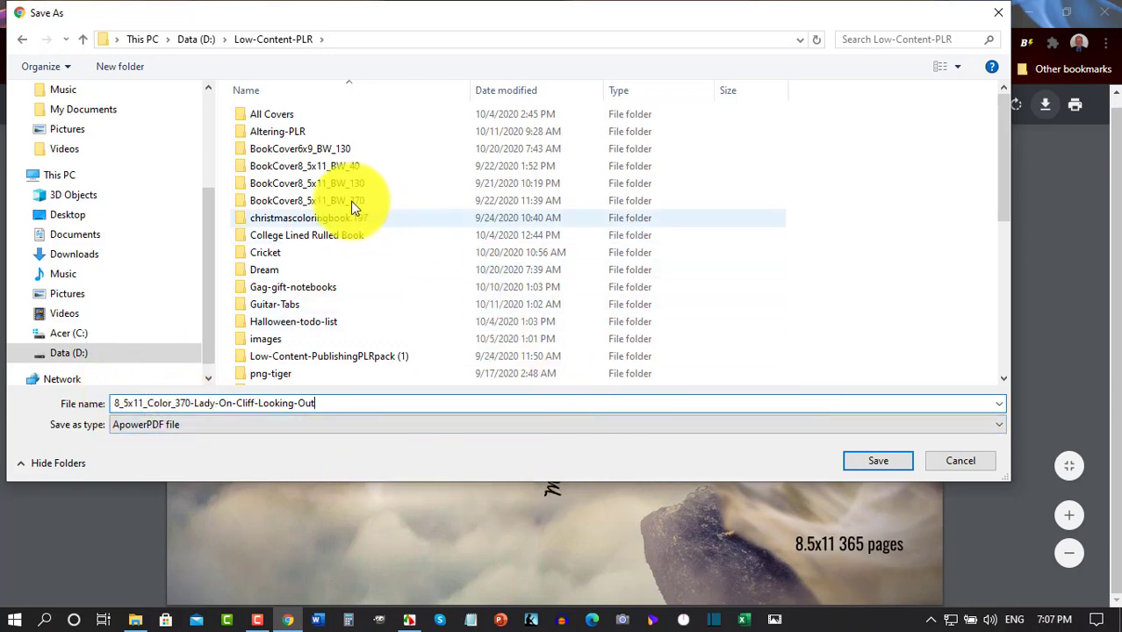
scroll(317, 207, down, 1)
scroll(317, 203, down, 1)
scroll(316, 203, up, 2)
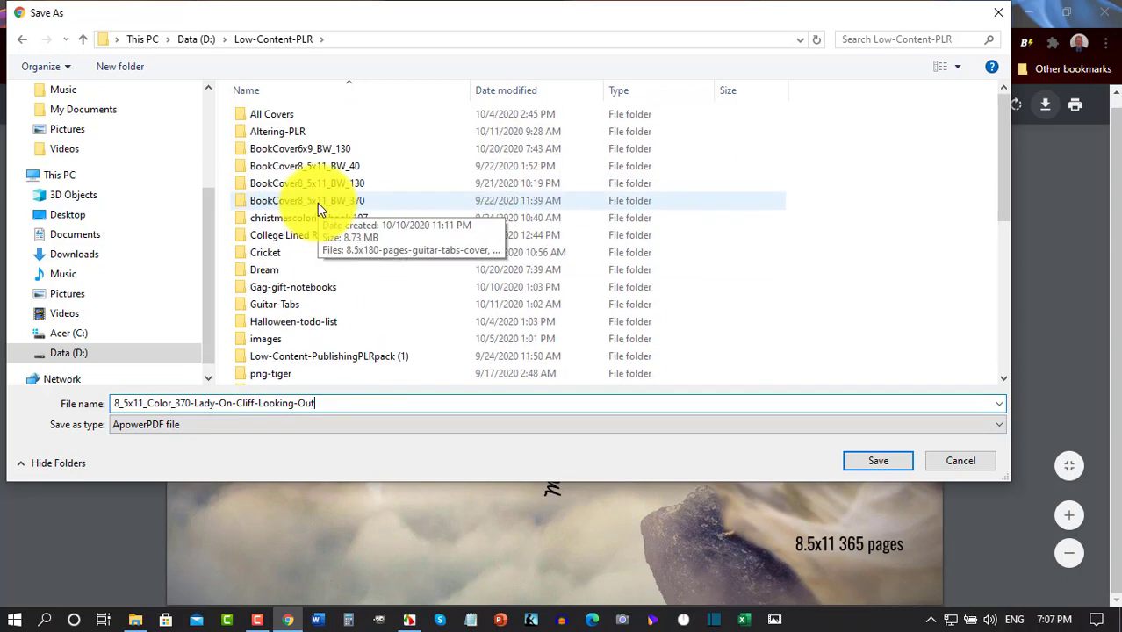
click(886, 466)
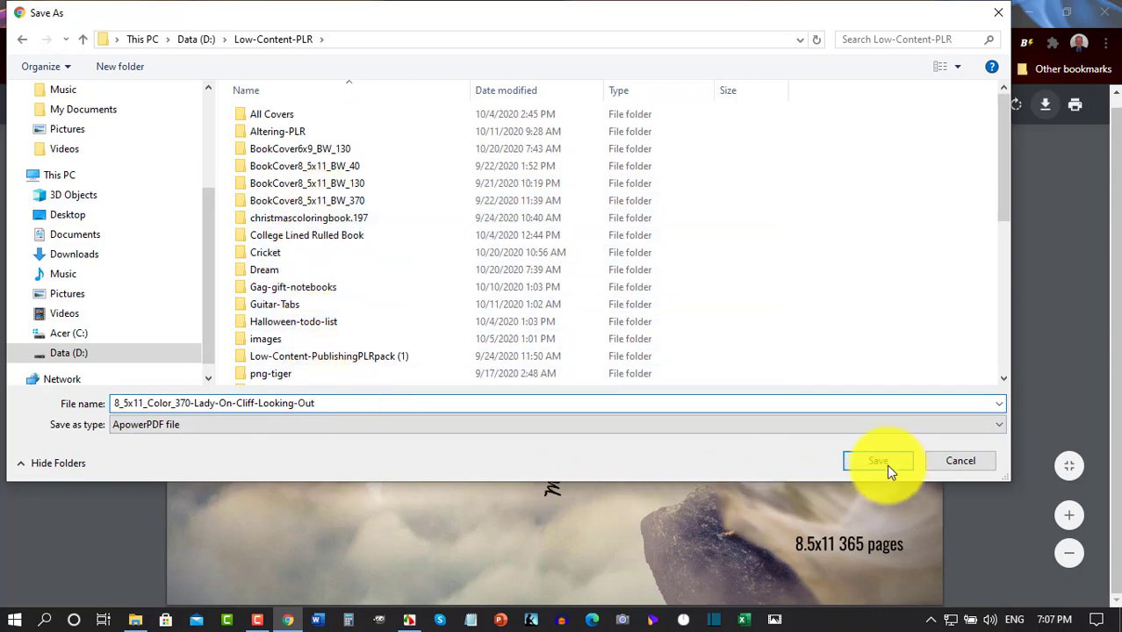
scroll(434, 188, down, 6)
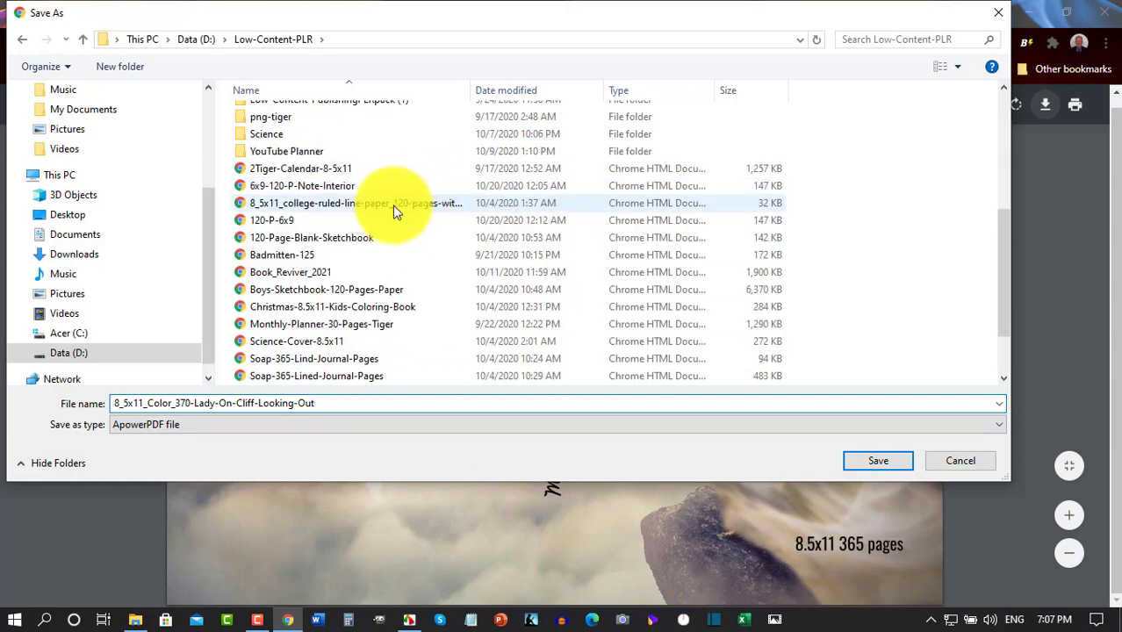
scroll(351, 242, up, 2)
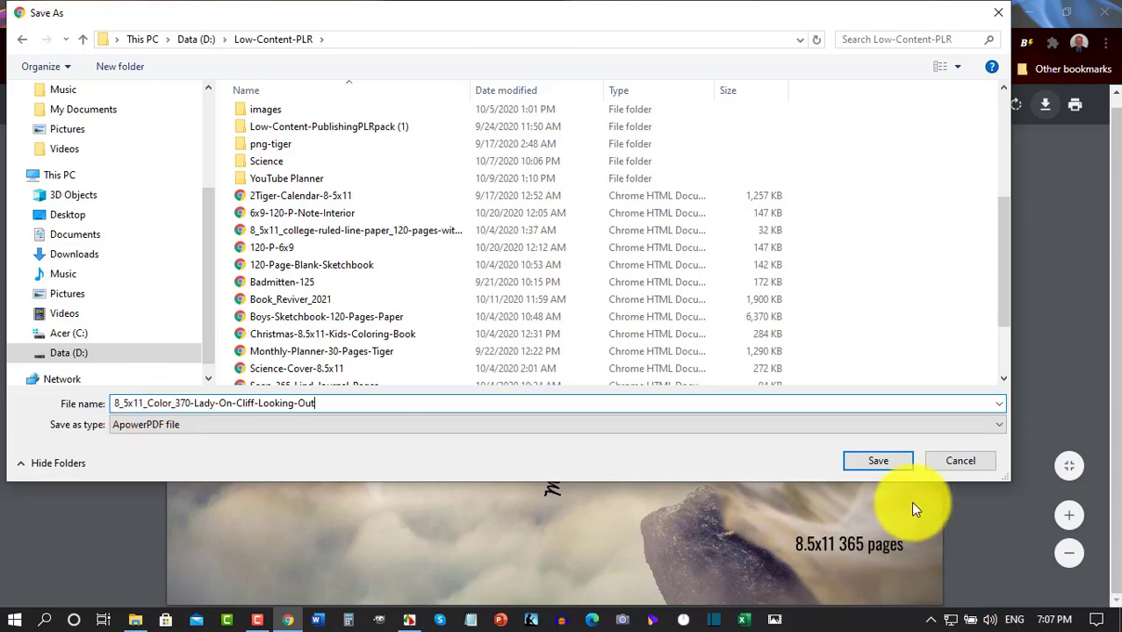
click(878, 456)
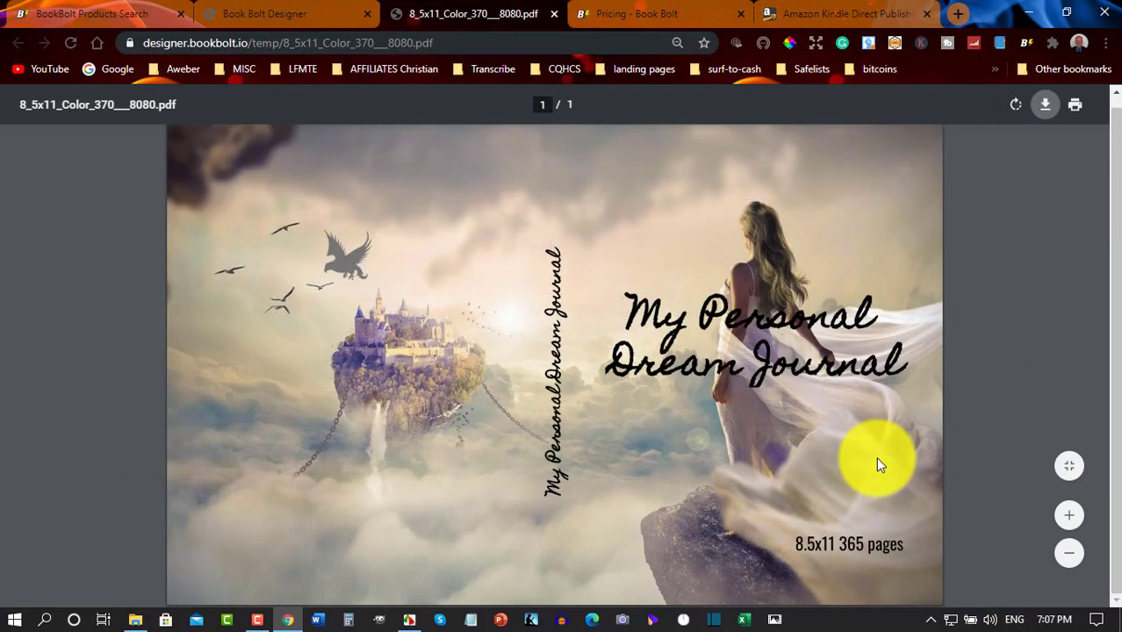
Return to the cover editor, dismiss the design-ready message and open the Interior Generator
click(296, 12)
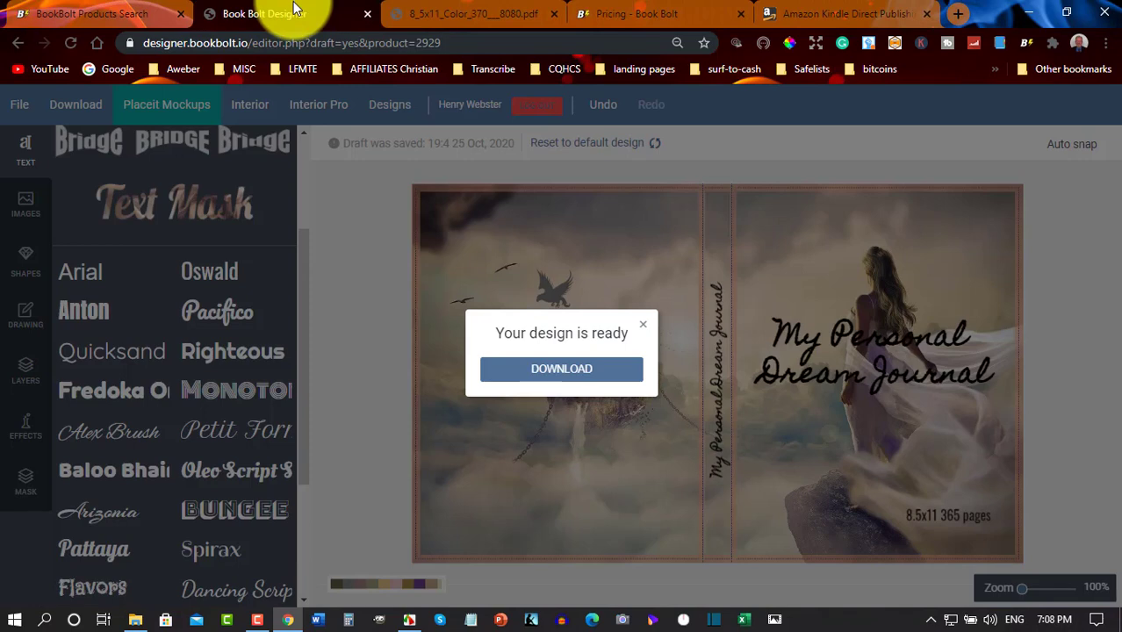
click(643, 334)
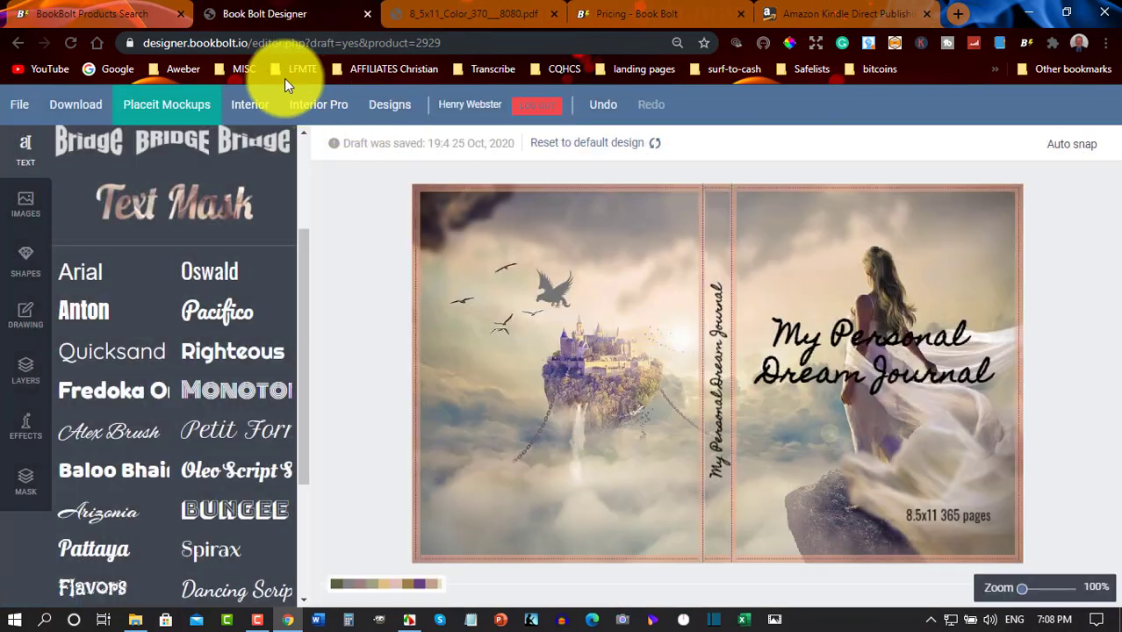
click(247, 107)
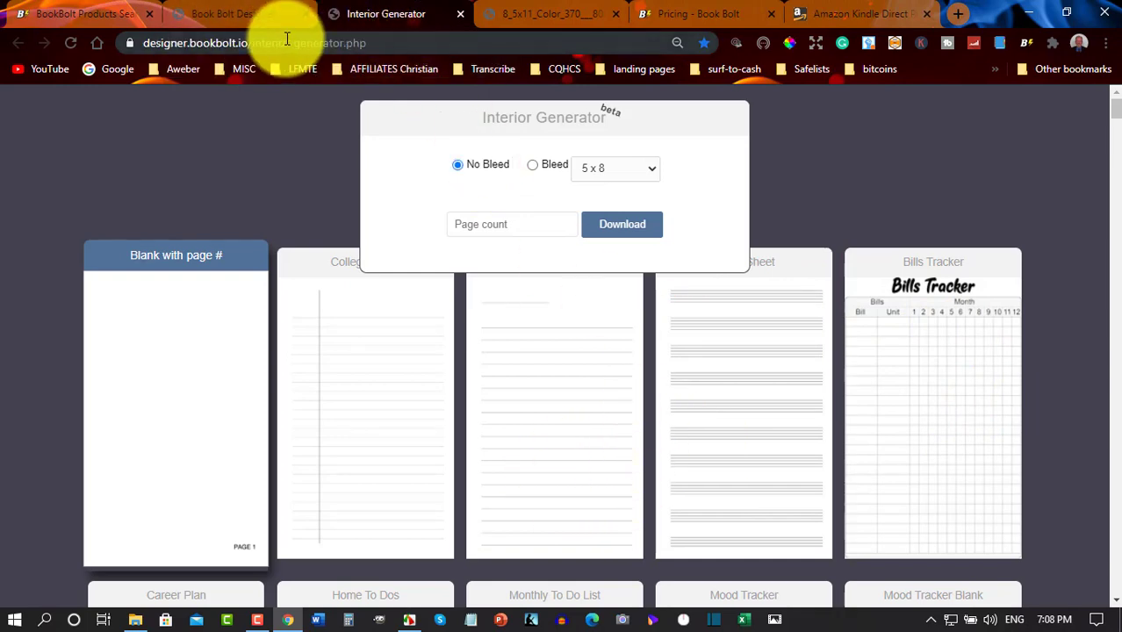
Copy the Interior Generator's web address and load it in a new incognito window
drag(368, 42, 145, 31)
key(ctrl+c)
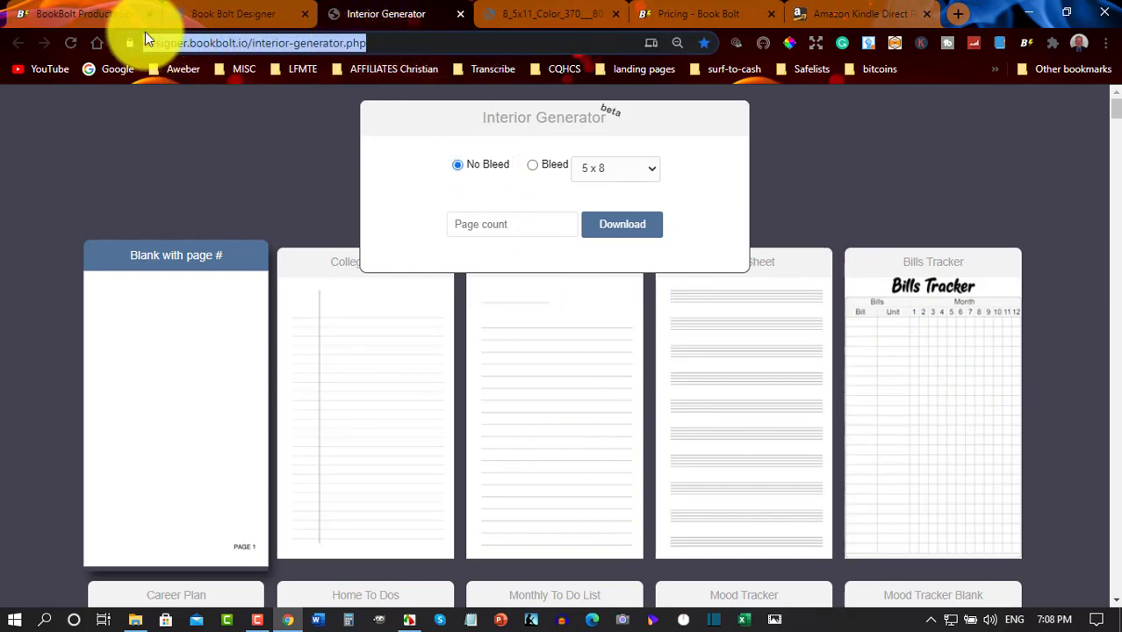
right_click(197, 33)
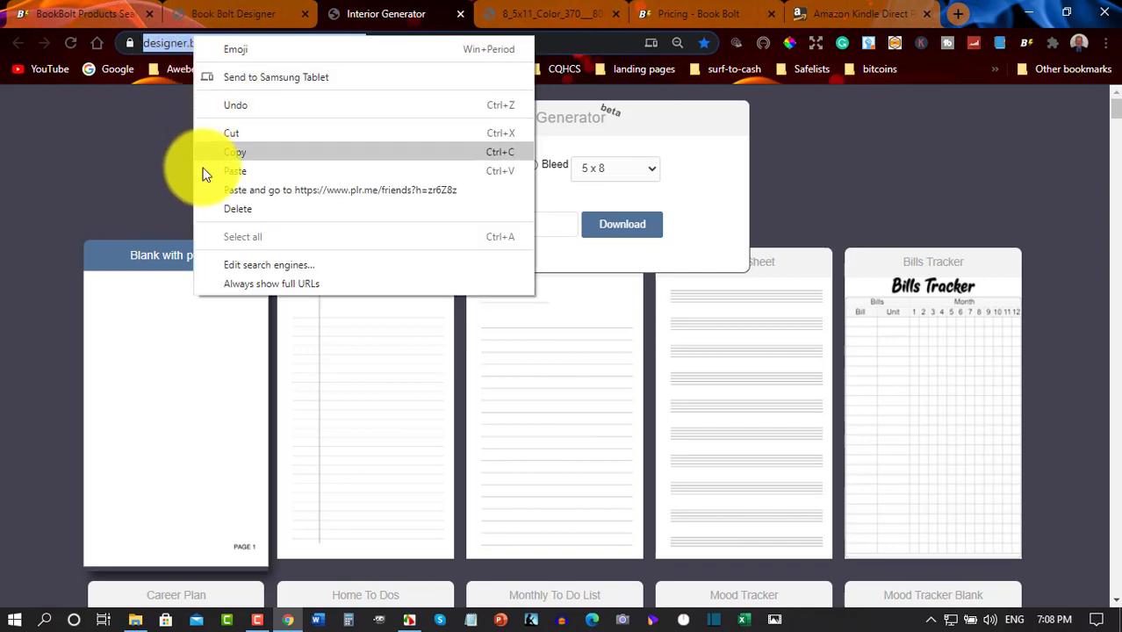
click(238, 151)
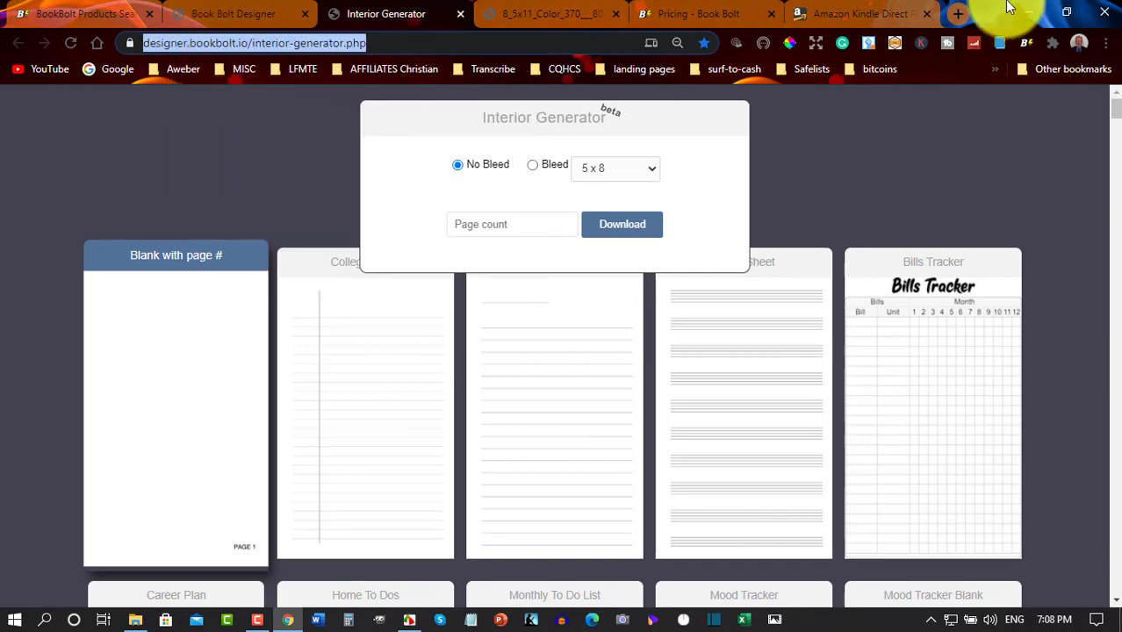
click(1106, 44)
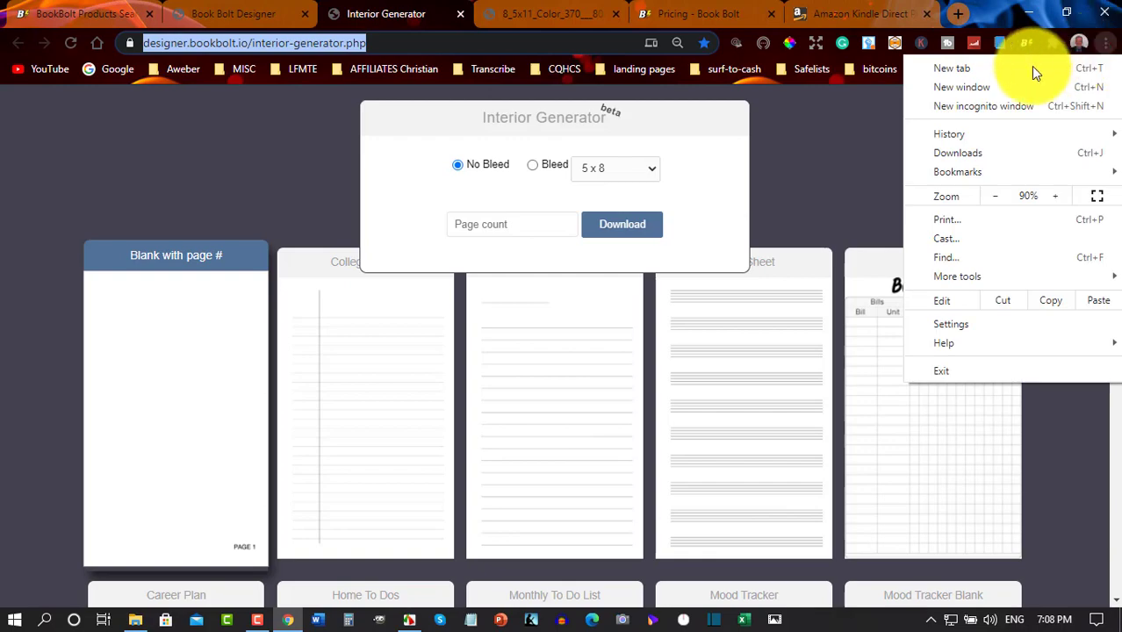
click(973, 108)
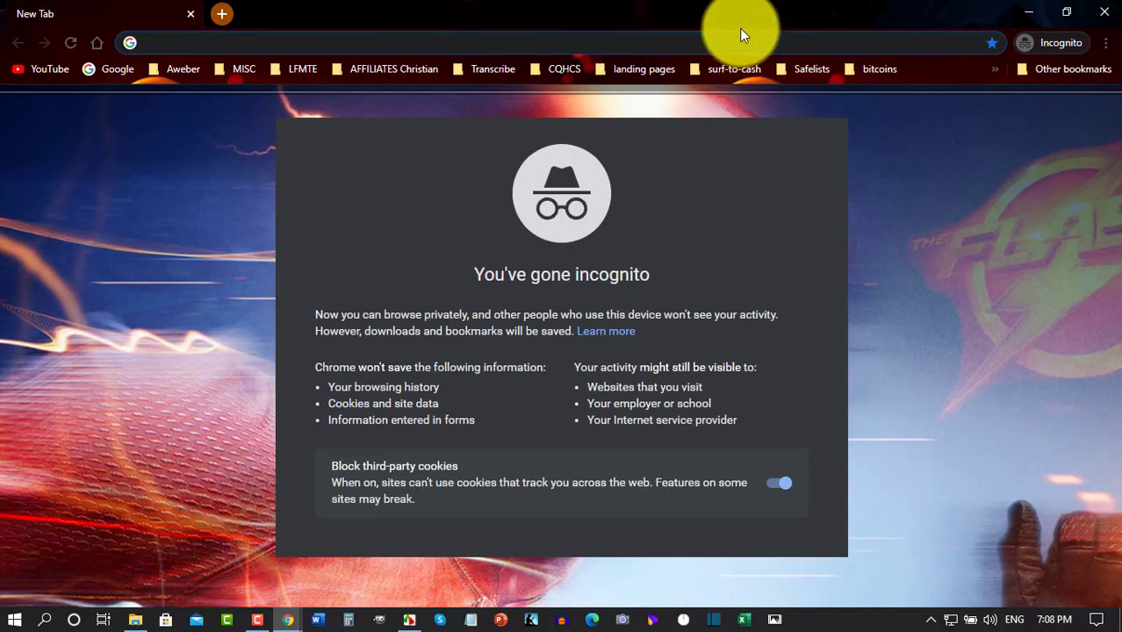
key(ctrl+v)
key(Return)
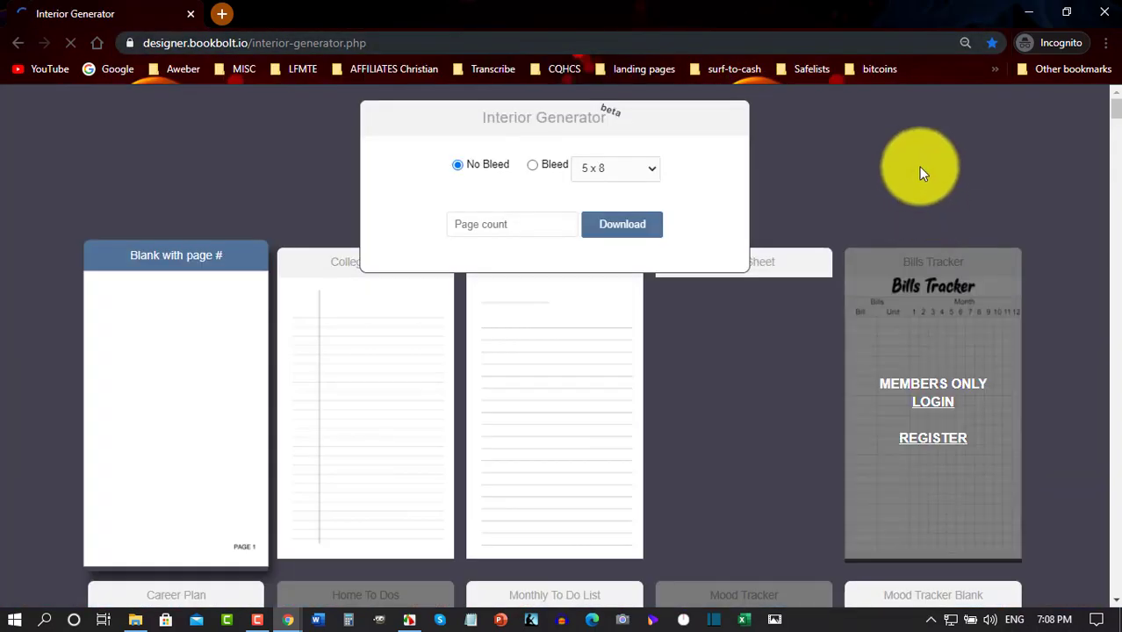
Examine the Interior Generator's template gallery in the incognito window to compare freely available interiors with members-only ones
scroll(966, 236, down, 1)
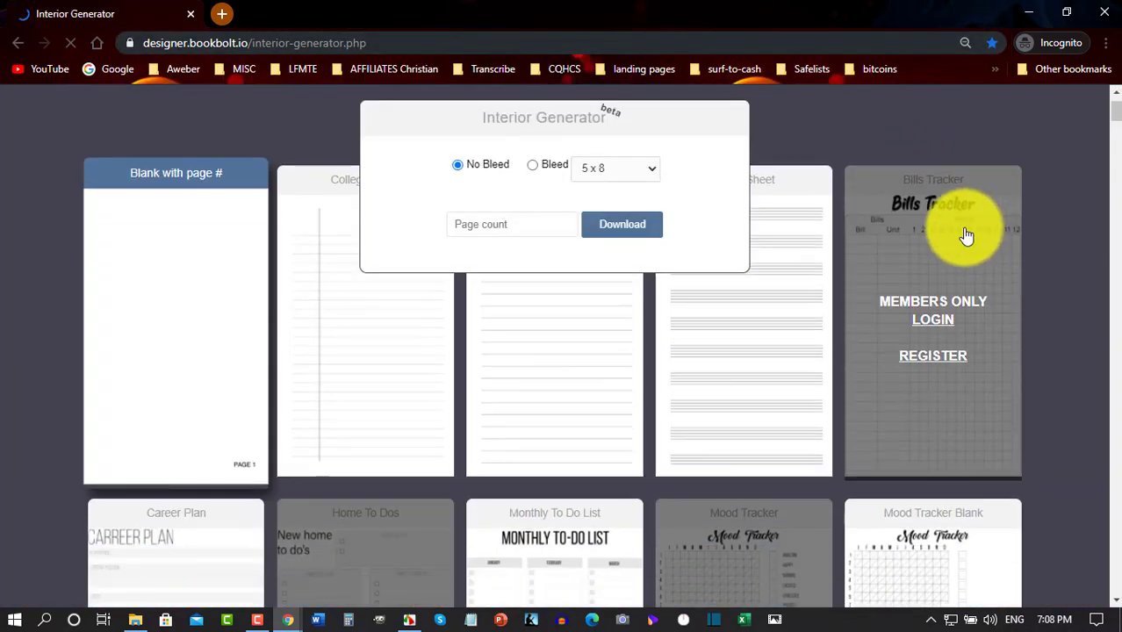
scroll(966, 236, down, 10)
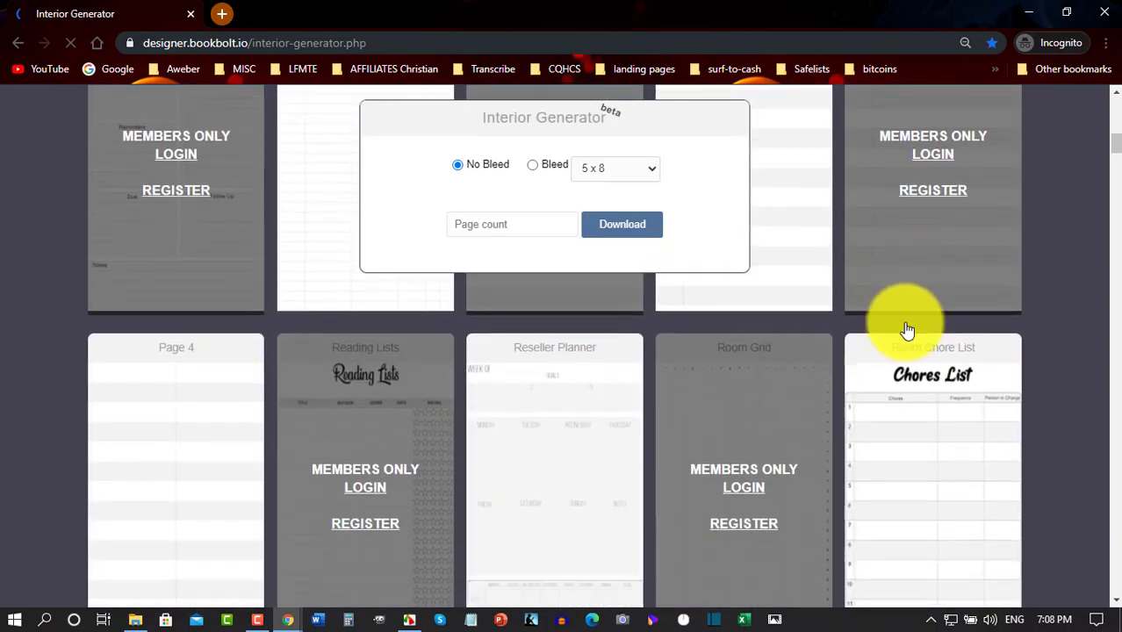
scroll(908, 330, down, 15)
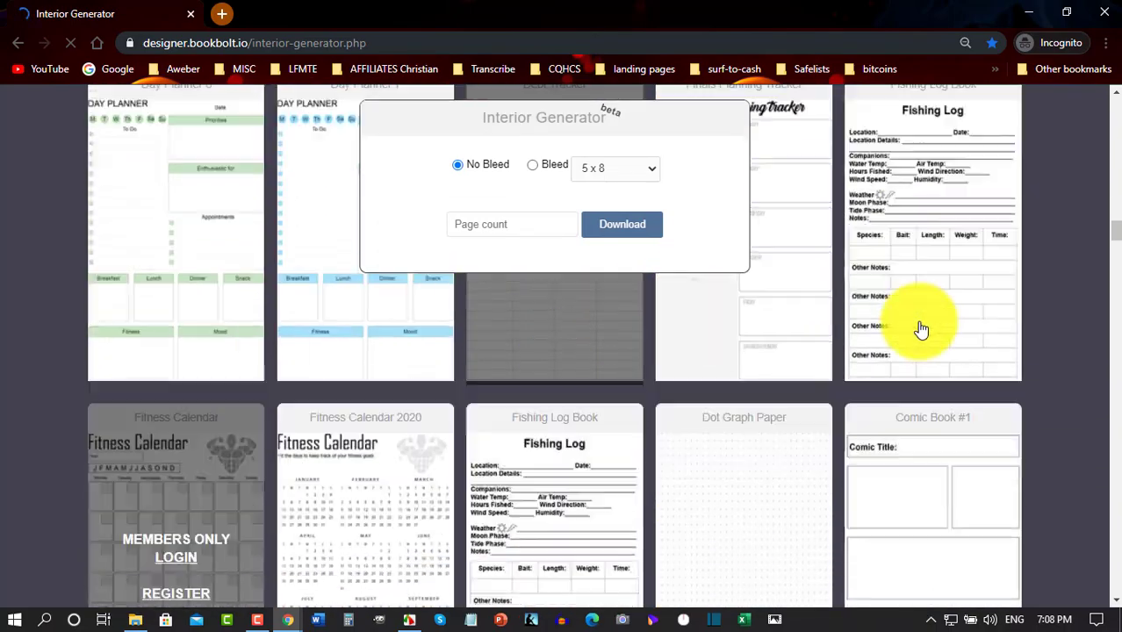
scroll(922, 330, down, 18)
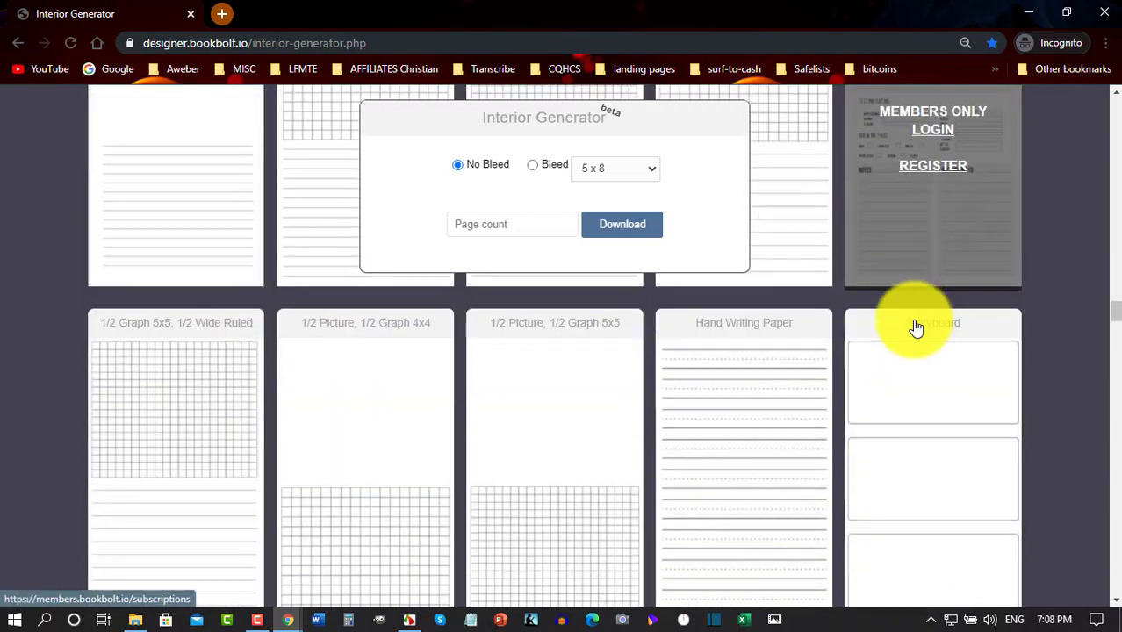
scroll(916, 327, down, 20)
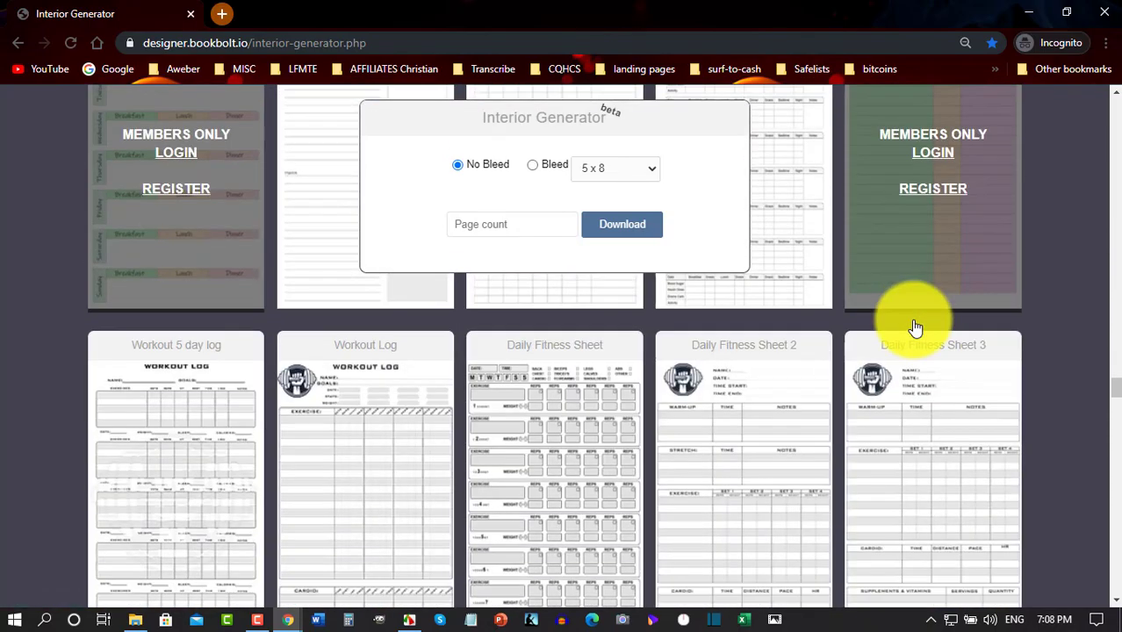
scroll(912, 327, down, 20)
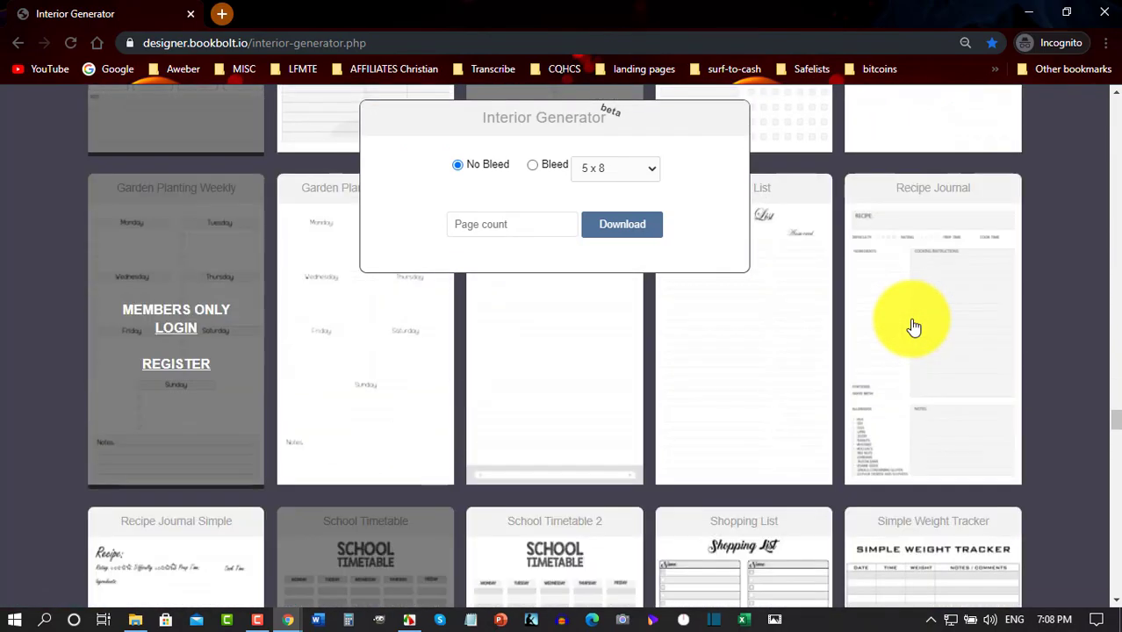
scroll(913, 326, down, 15)
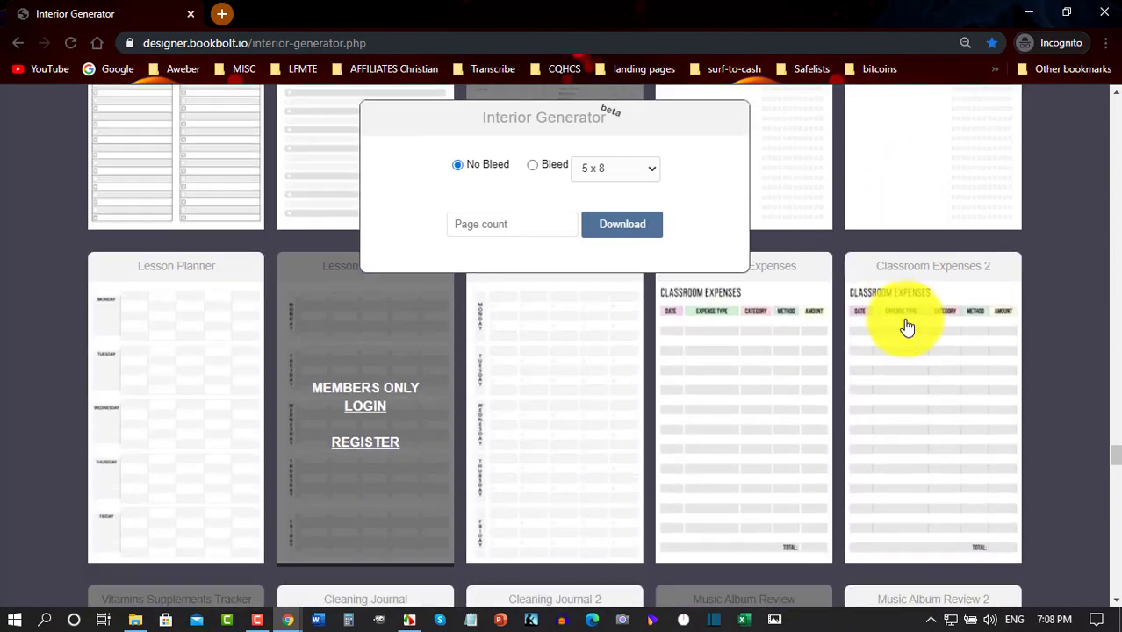
scroll(906, 328, down, 15)
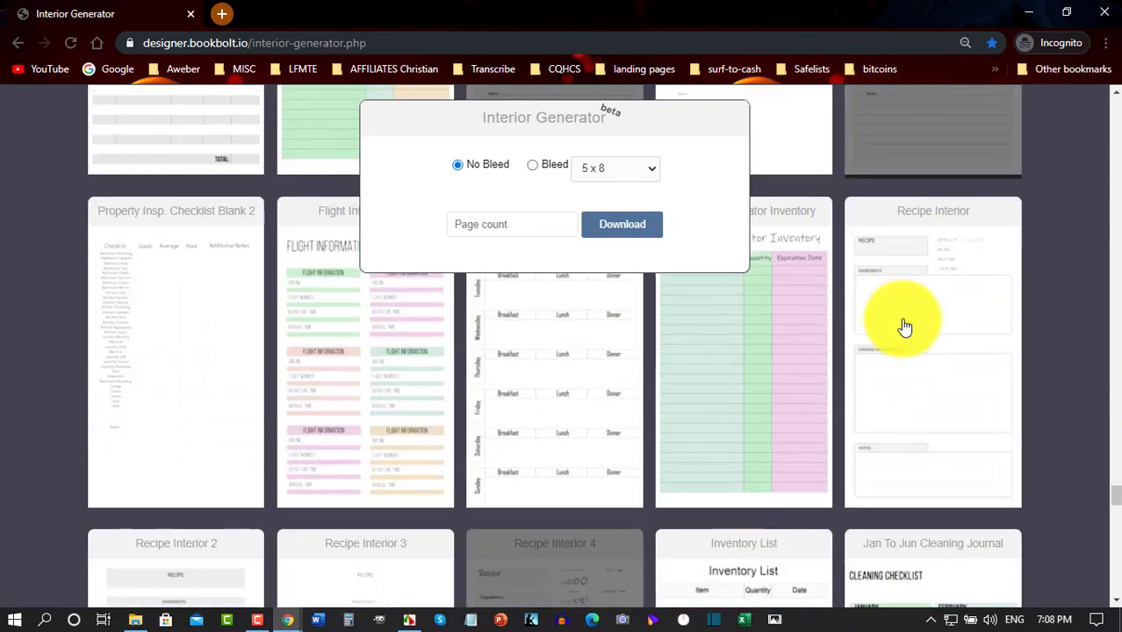
scroll(905, 328, down, 4)
scroll(904, 327, up, 2)
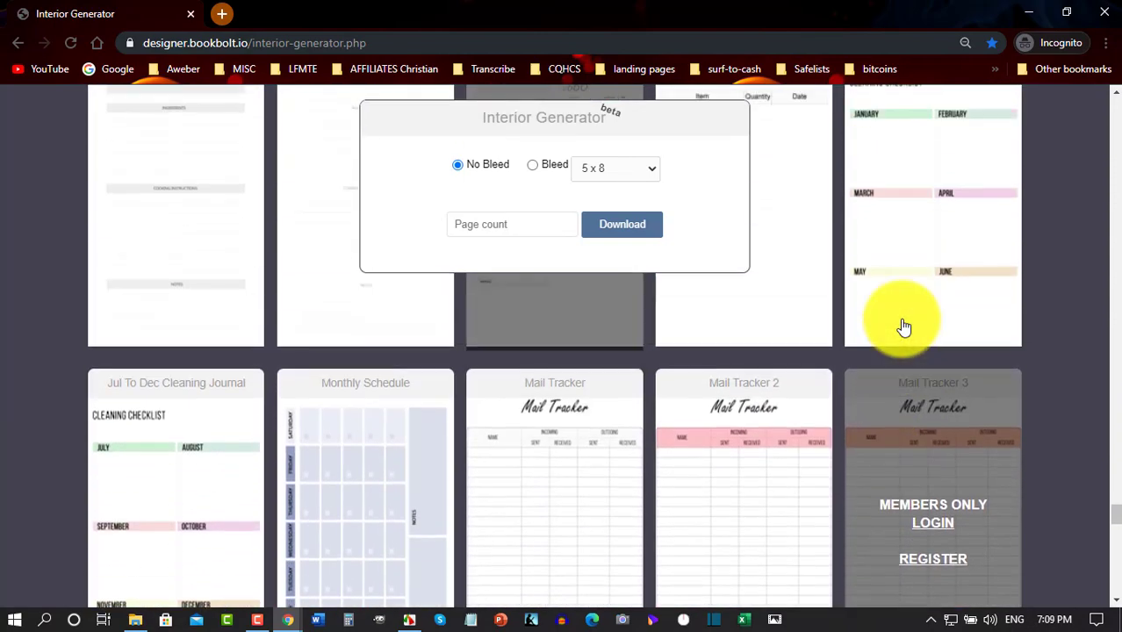
scroll(904, 327, down, 1)
scroll(904, 328, down, 6)
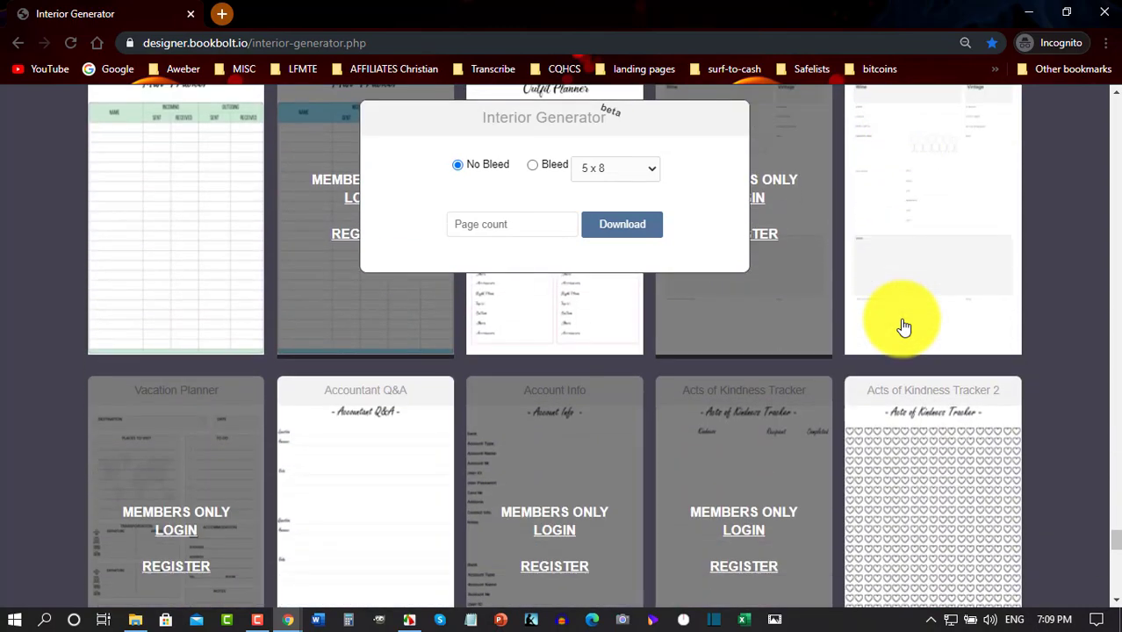
scroll(903, 328, down, 8)
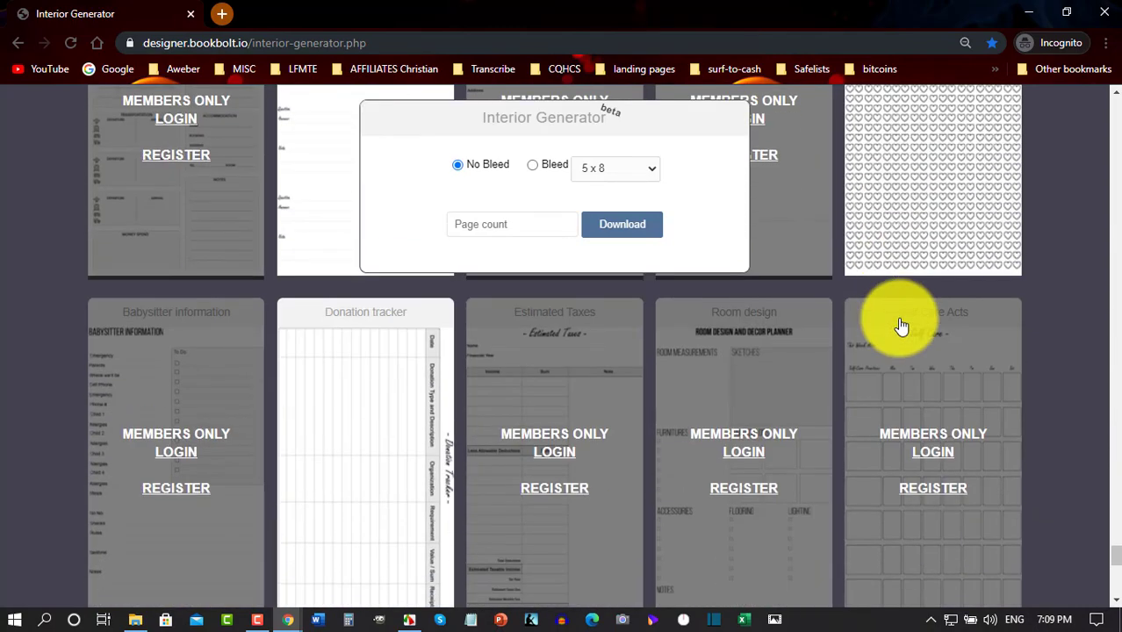
scroll(903, 328, down, 3)
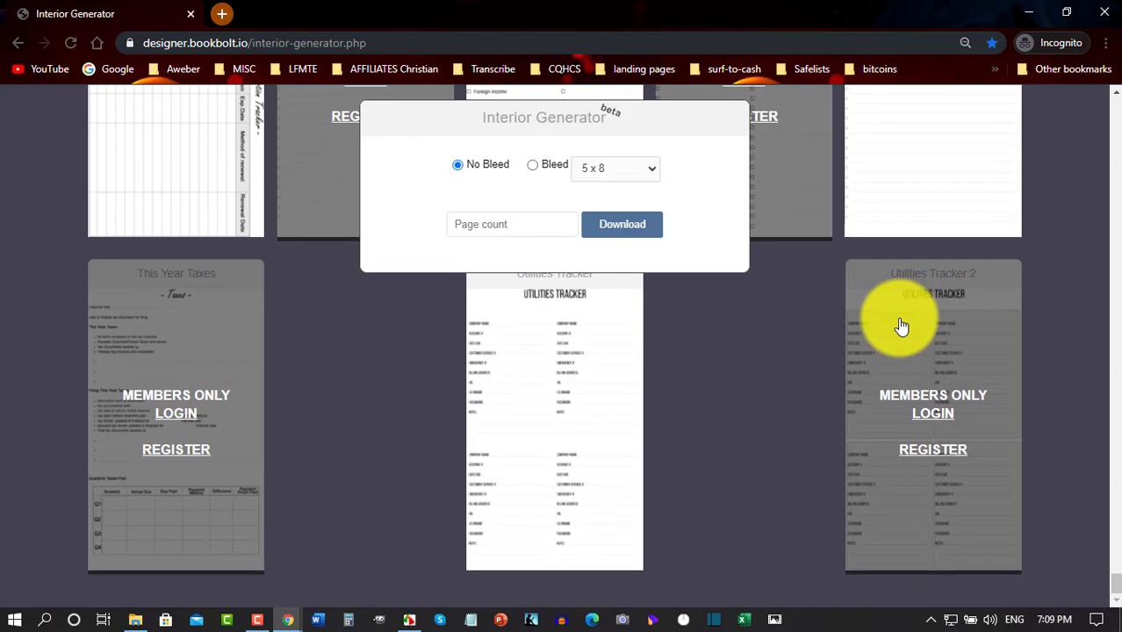
scroll(902, 327, up, 10)
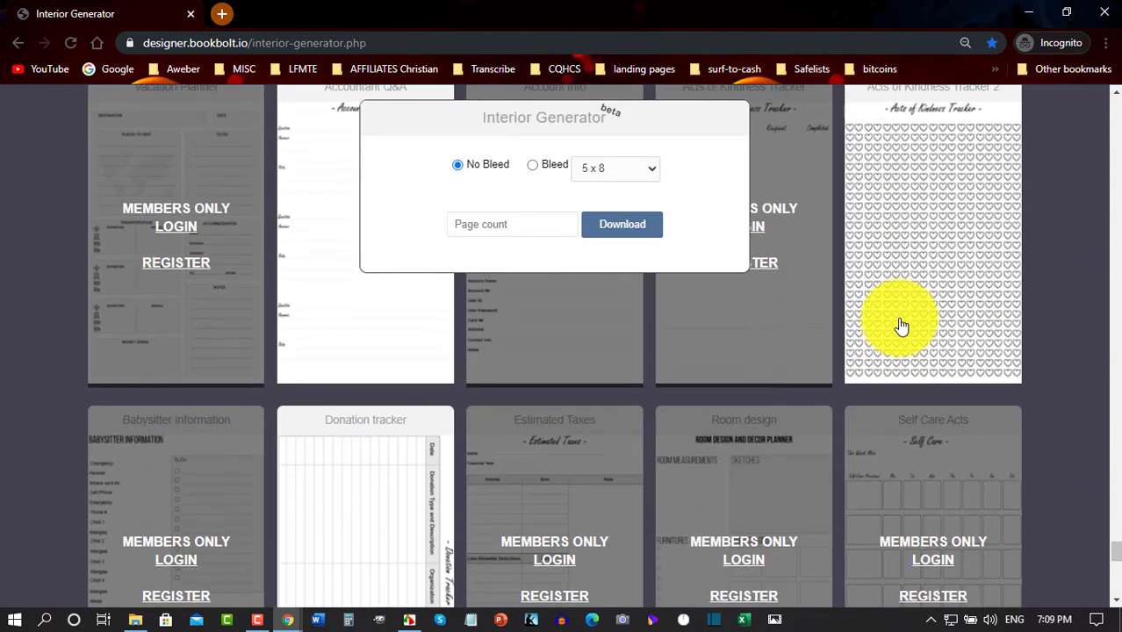
scroll(900, 324, up, 10)
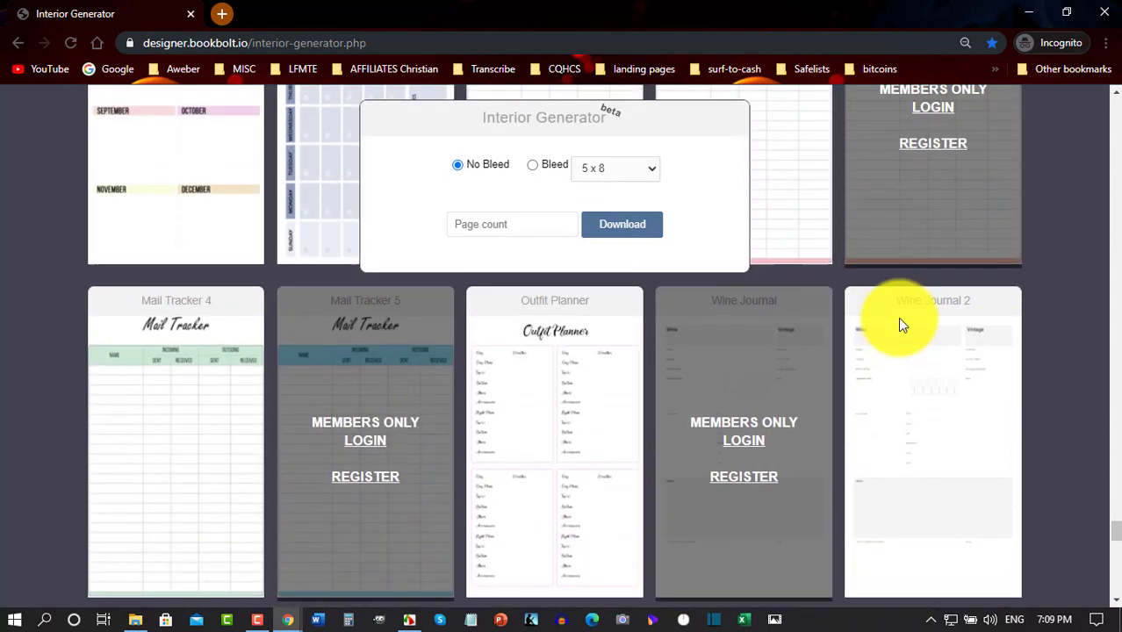
scroll(902, 326, up, 5)
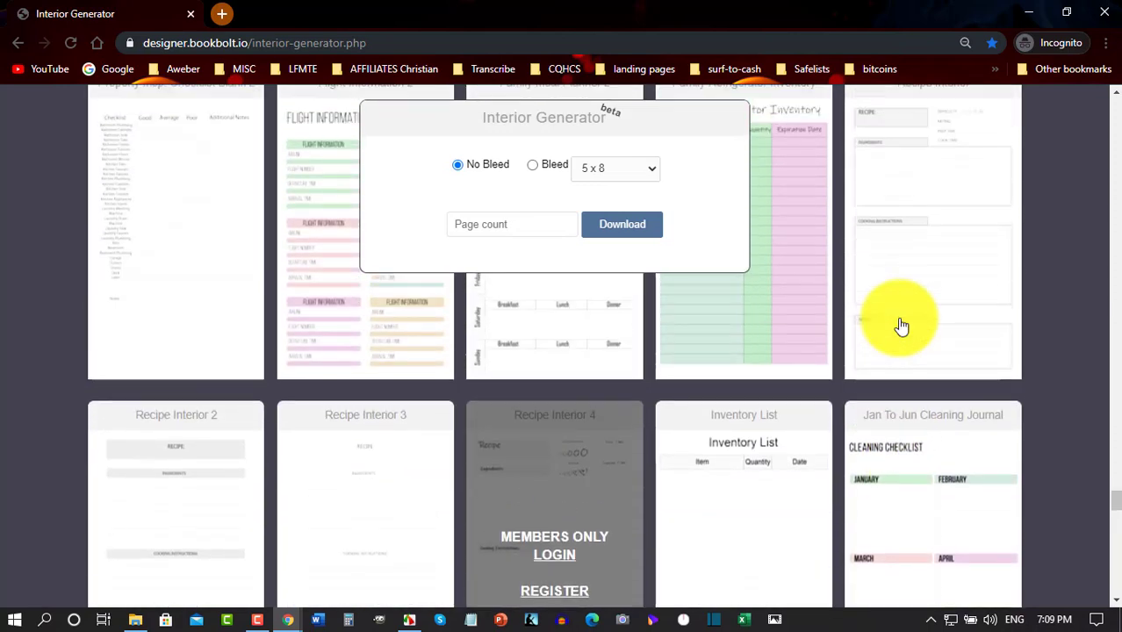
scroll(902, 325, up, 3)
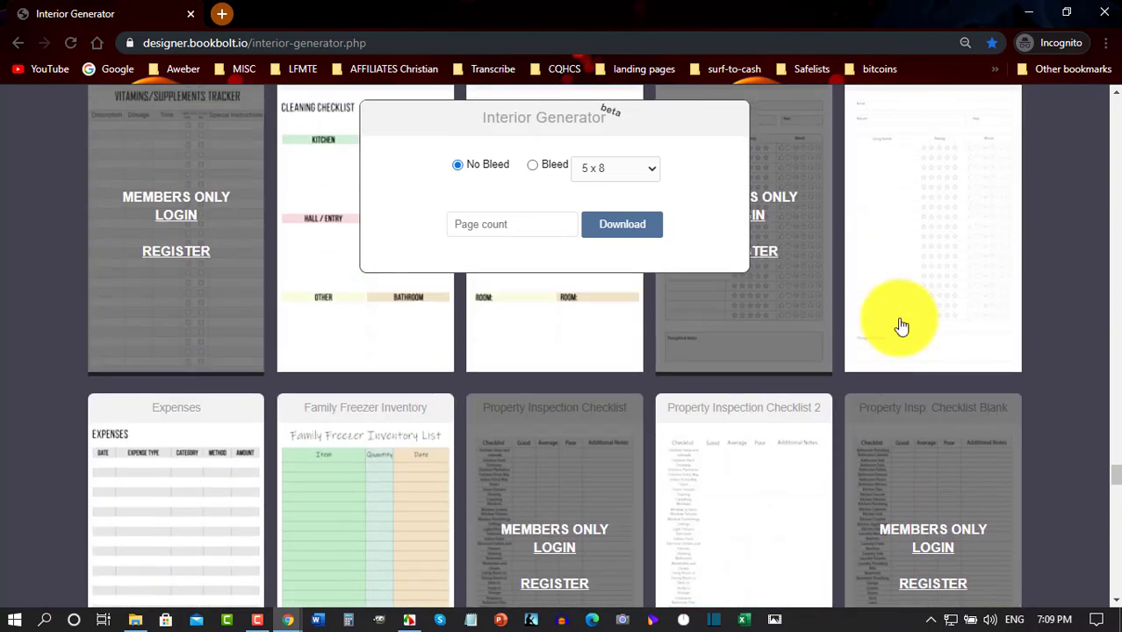
scroll(901, 326, up, 10)
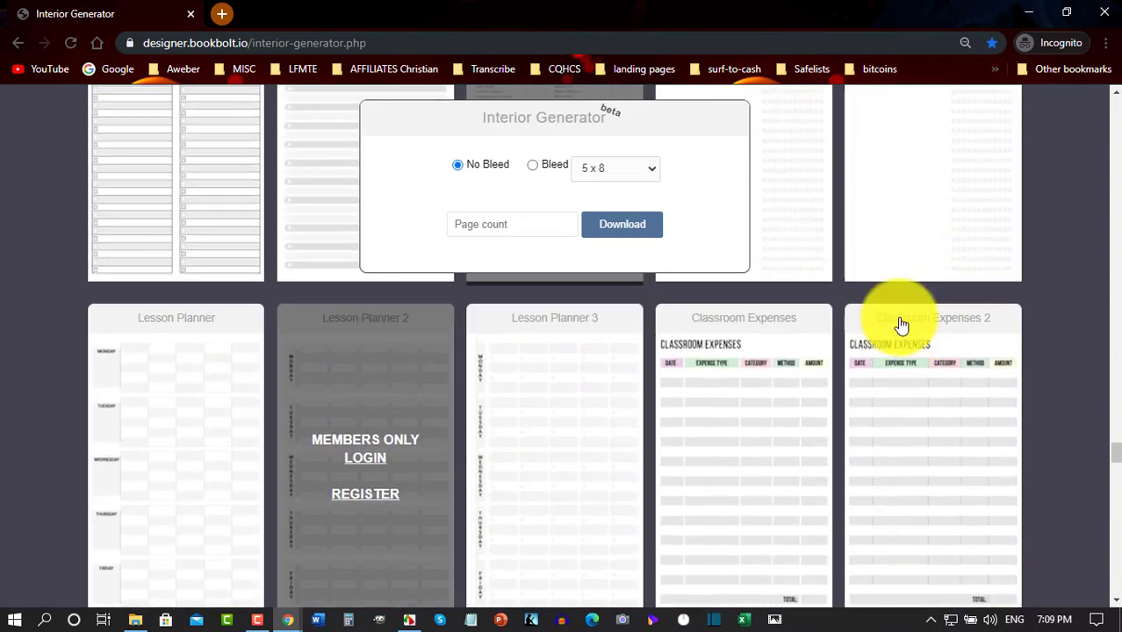
scroll(902, 325, up, 3)
scroll(902, 326, up, 7)
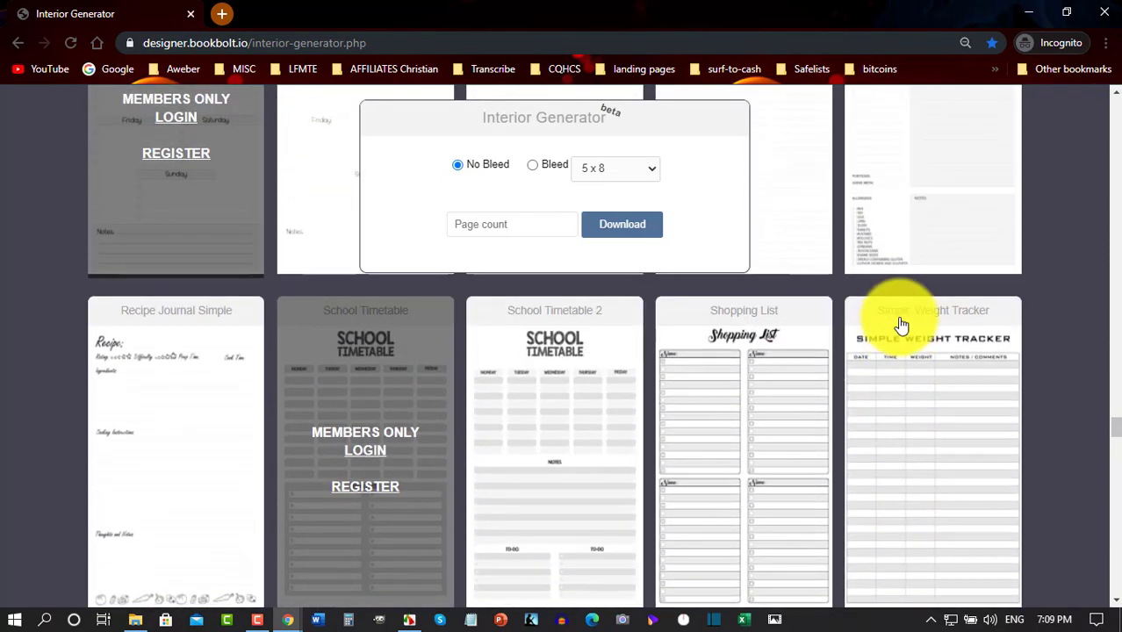
scroll(901, 326, up, 4)
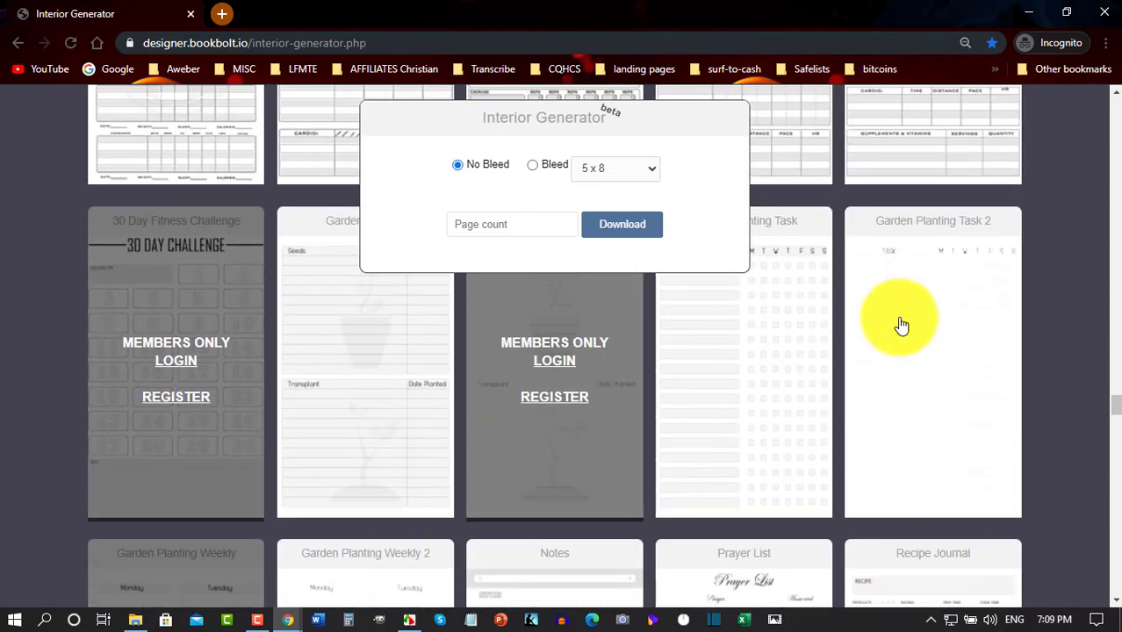
scroll(902, 325, up, 5)
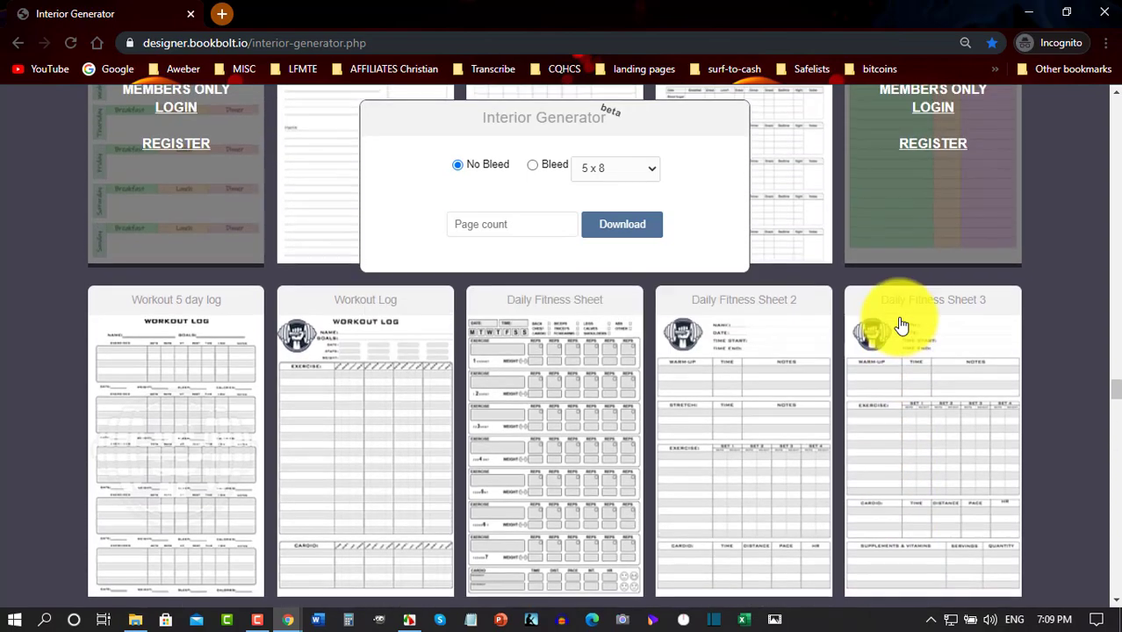
Minimize the incognito window and select the Dream Journal template in the logged-in Interior Generator
click(1028, 13)
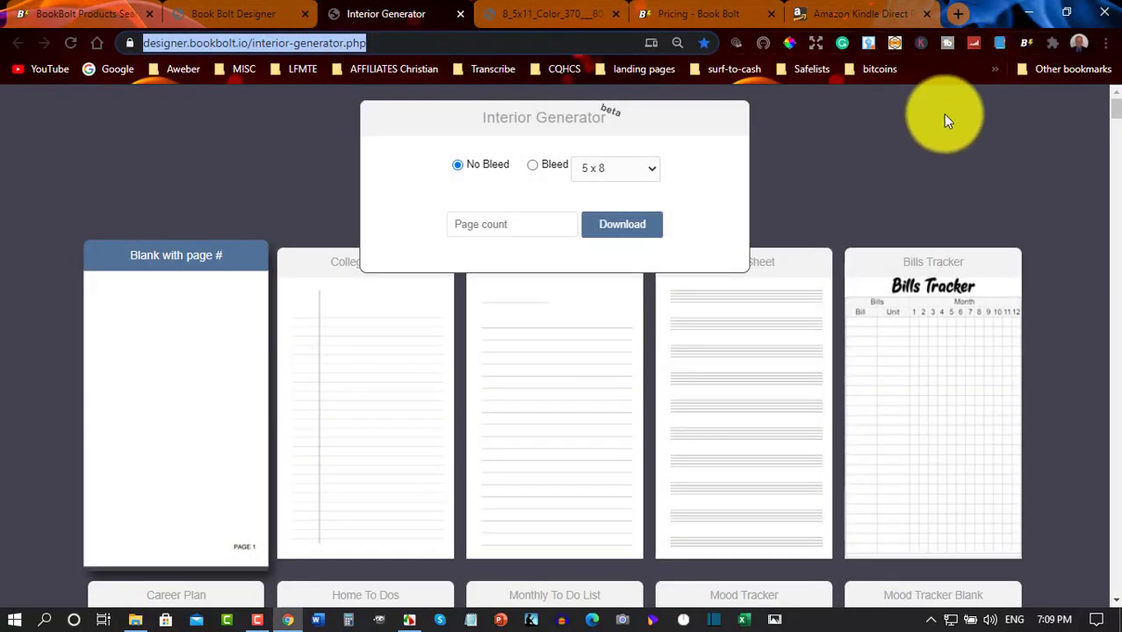
scroll(945, 156, down, 5)
scroll(948, 158, down, 12)
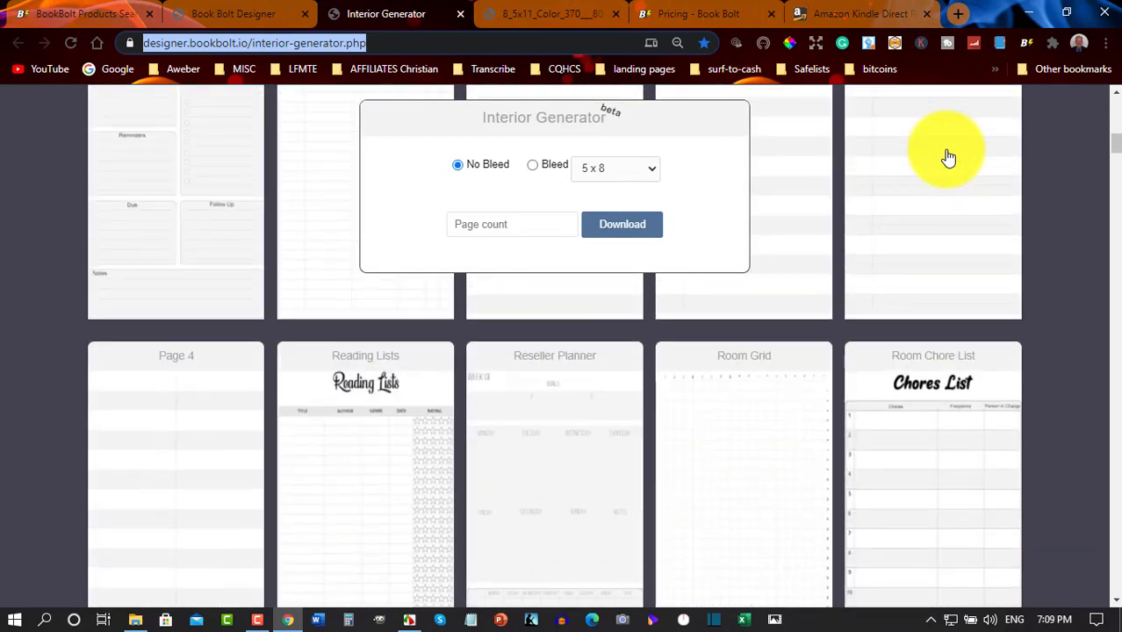
scroll(947, 165, down, 10)
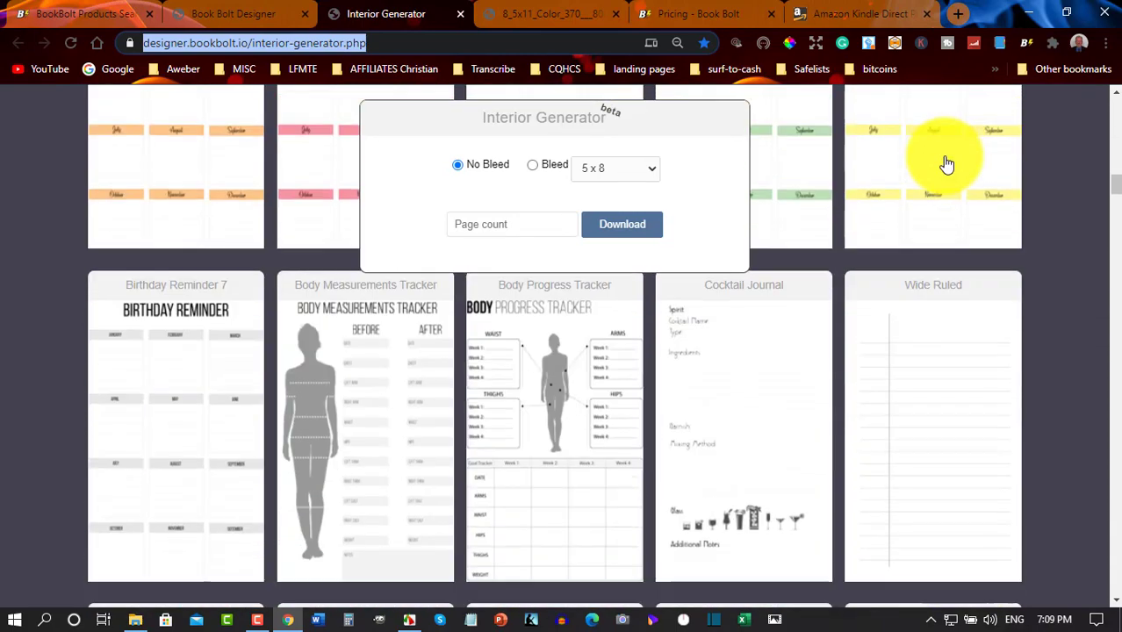
scroll(946, 165, down, 5)
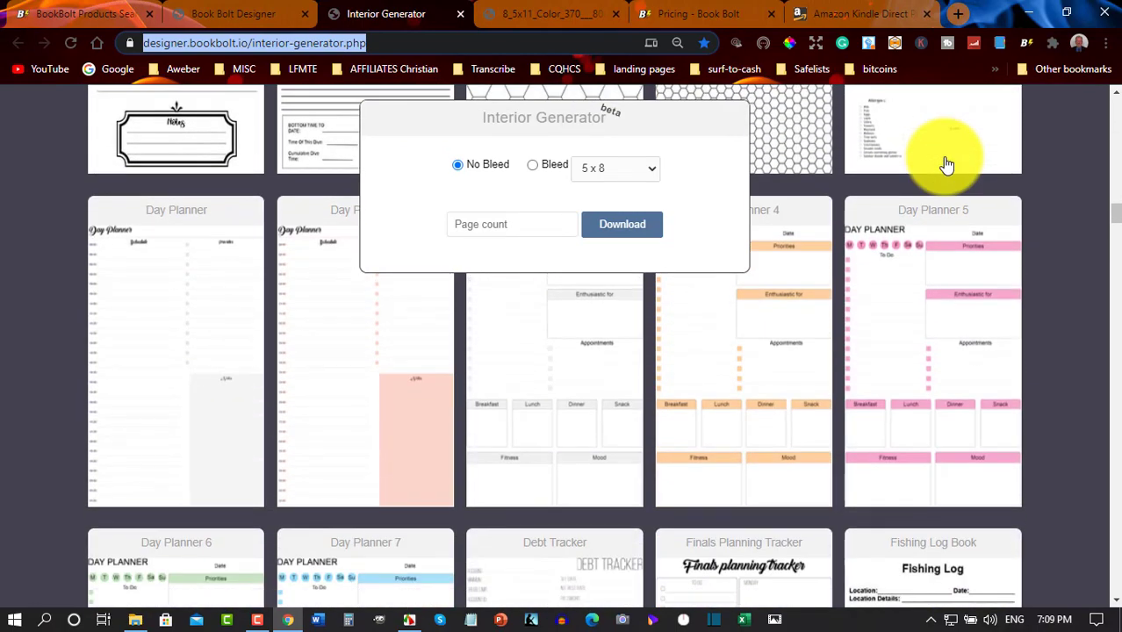
scroll(946, 165, down, 8)
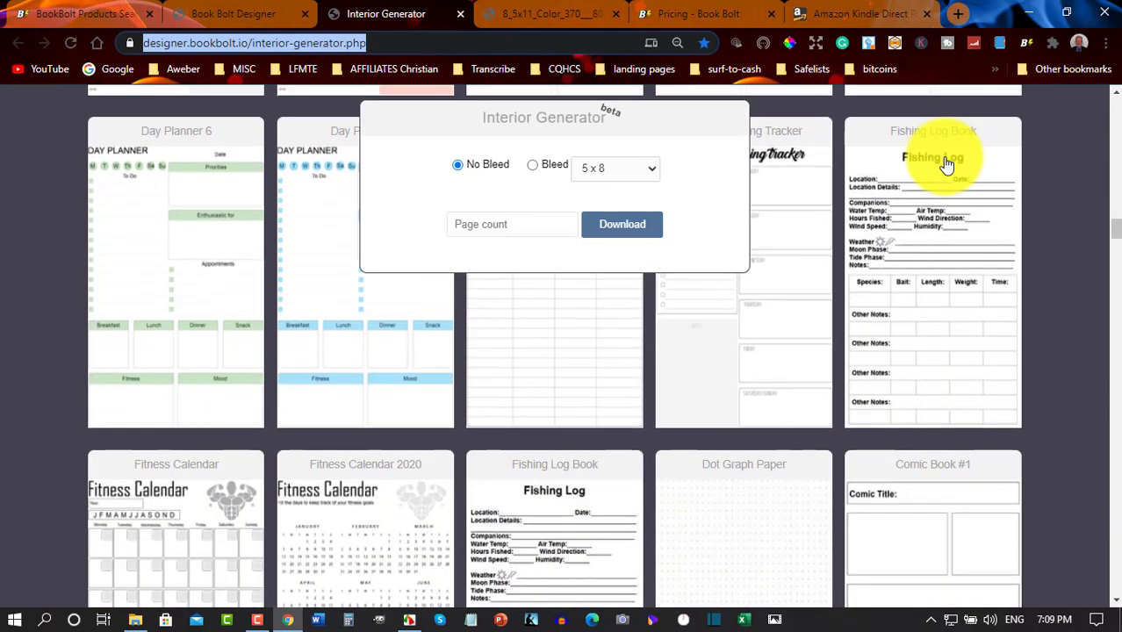
scroll(946, 165, down, 6)
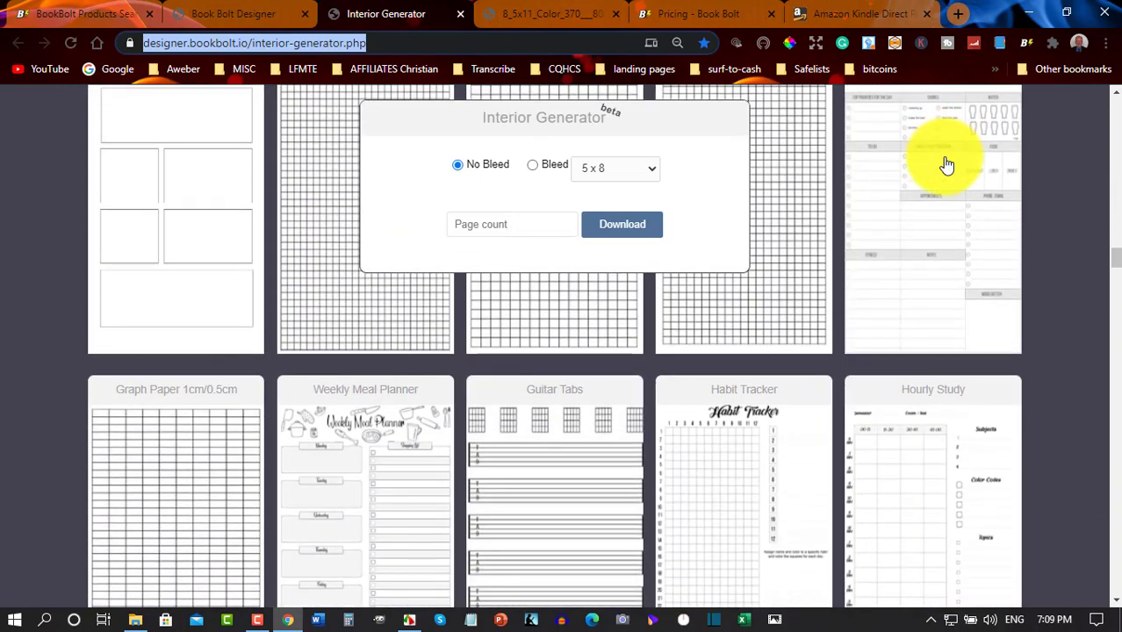
scroll(947, 165, down, 6)
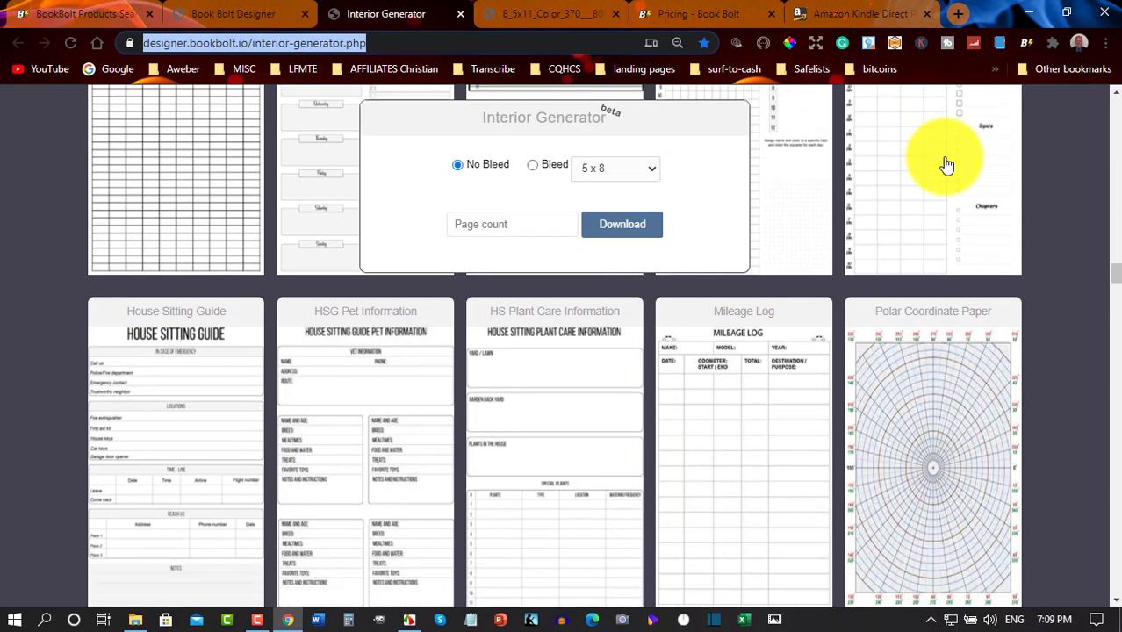
scroll(946, 165, down, 10)
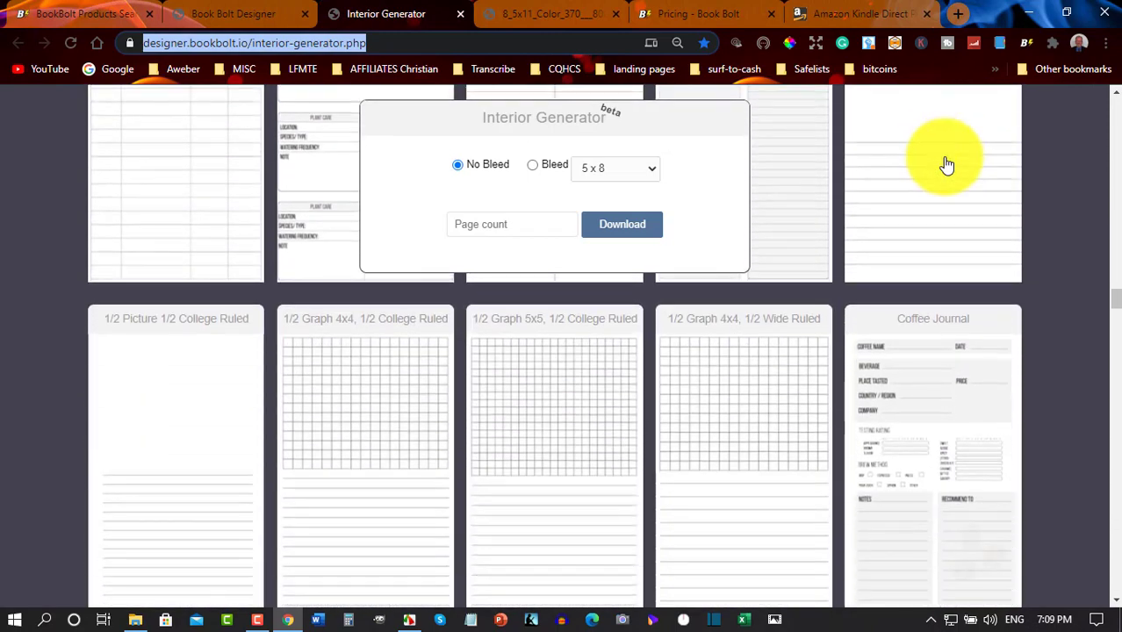
scroll(946, 165, down, 6)
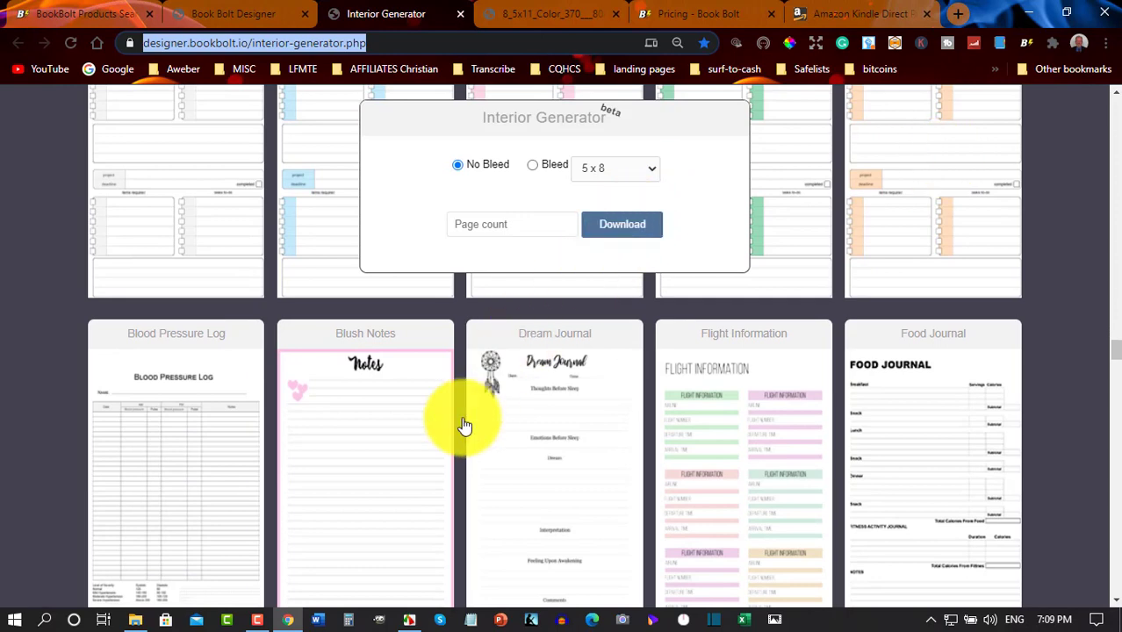
click(544, 424)
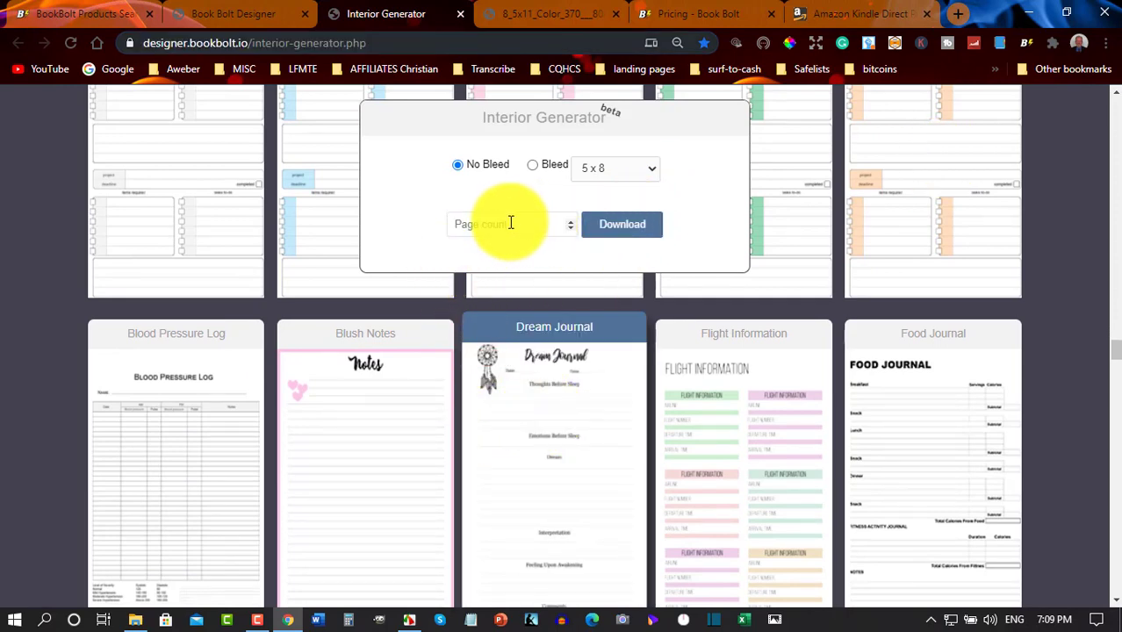
Set the Dream Journal interior to Bleed with a page size of 8.5 x 11
click(533, 166)
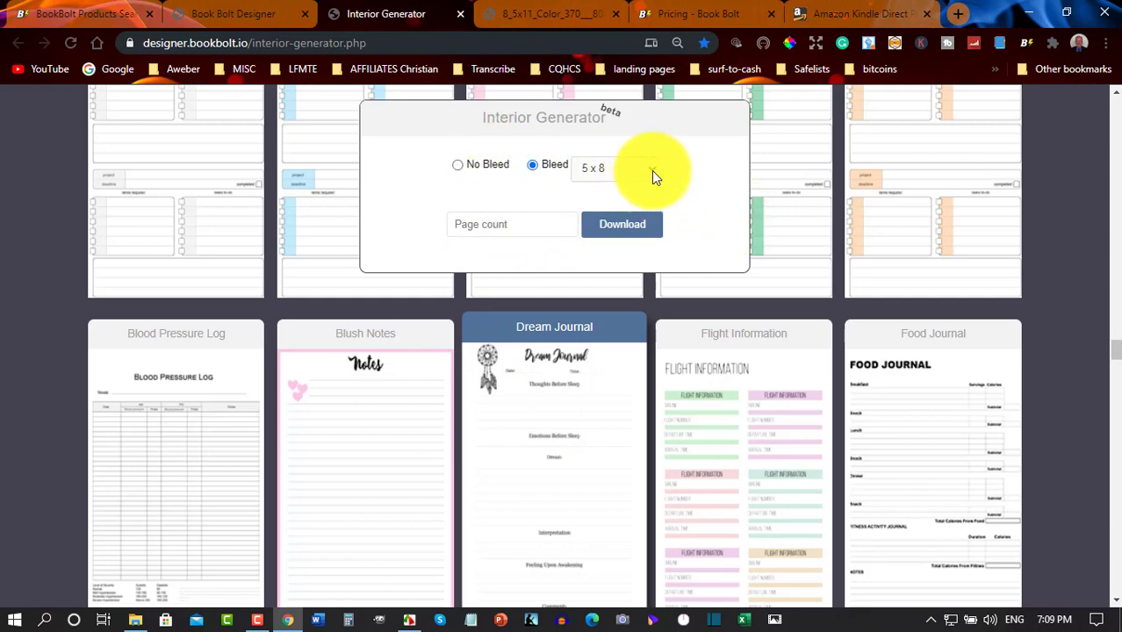
click(651, 171)
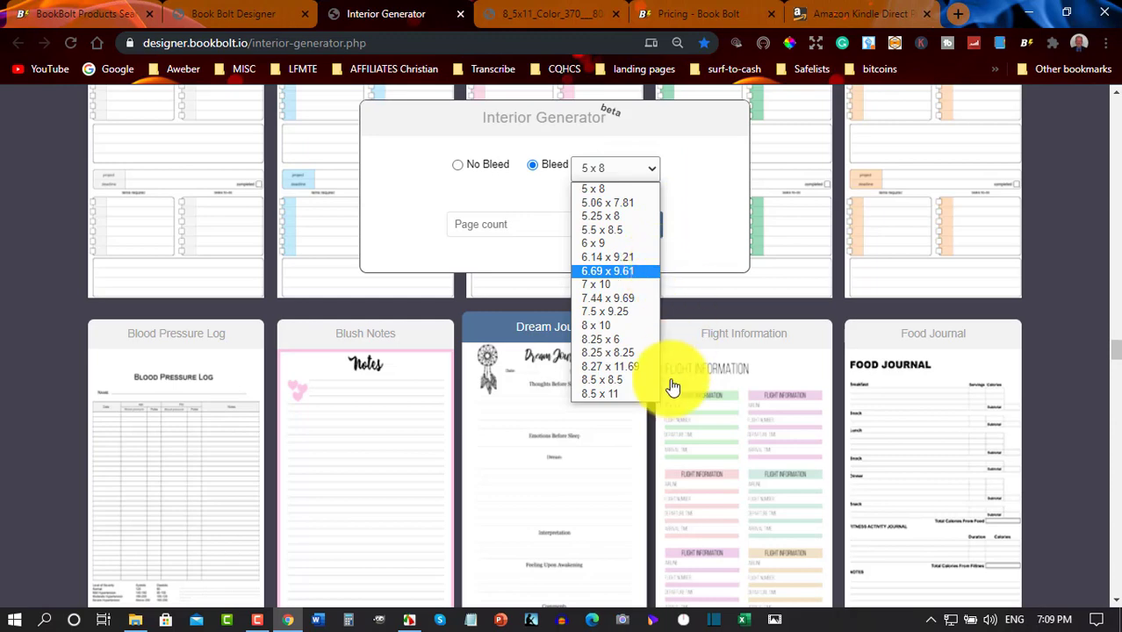
click(596, 395)
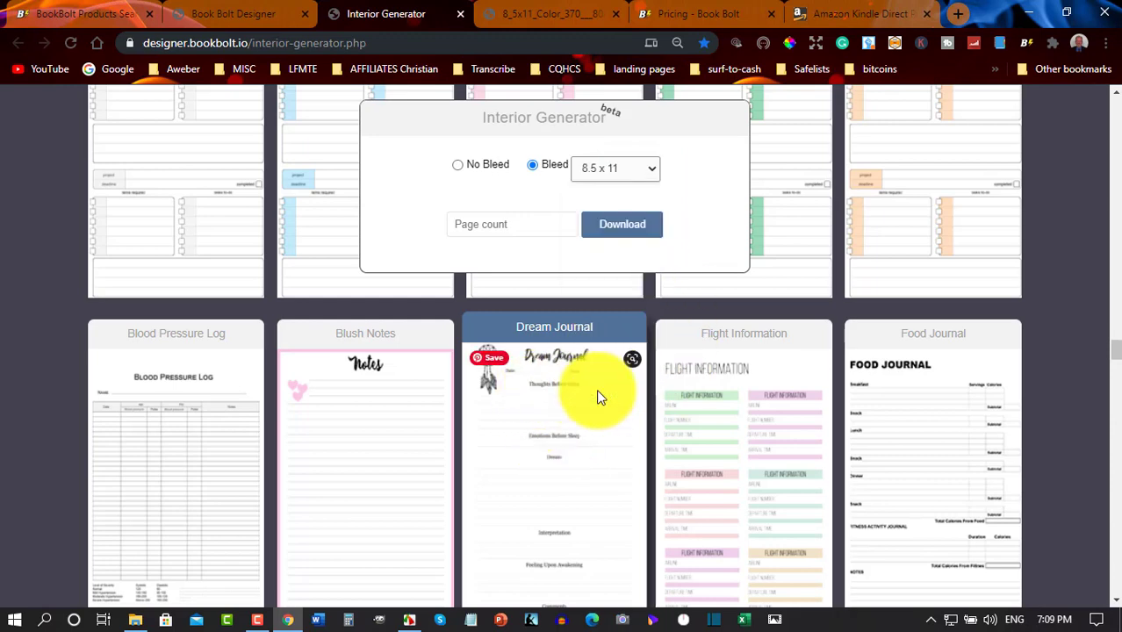
Reselect the Dream Journal template and generate its interior PDF with a page count of 365
click(572, 449)
click(489, 227)
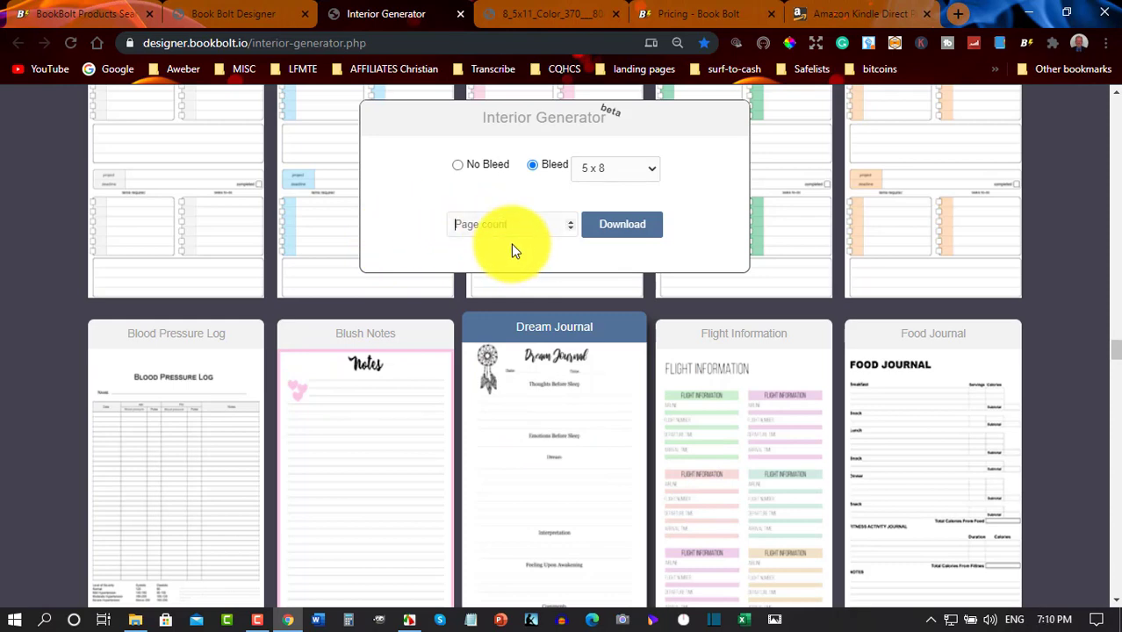
text(365)
click(612, 227)
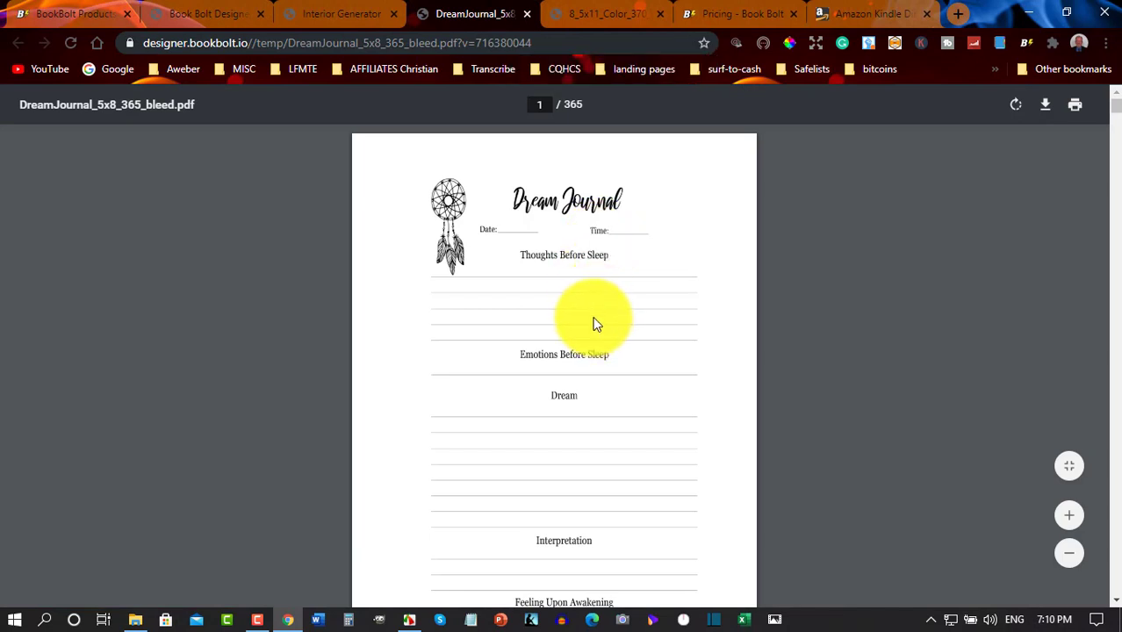
Examine the first page of the generated Dream Journal PDF, from Thoughts Before Sleep through Comments
scroll(594, 325, up, 2)
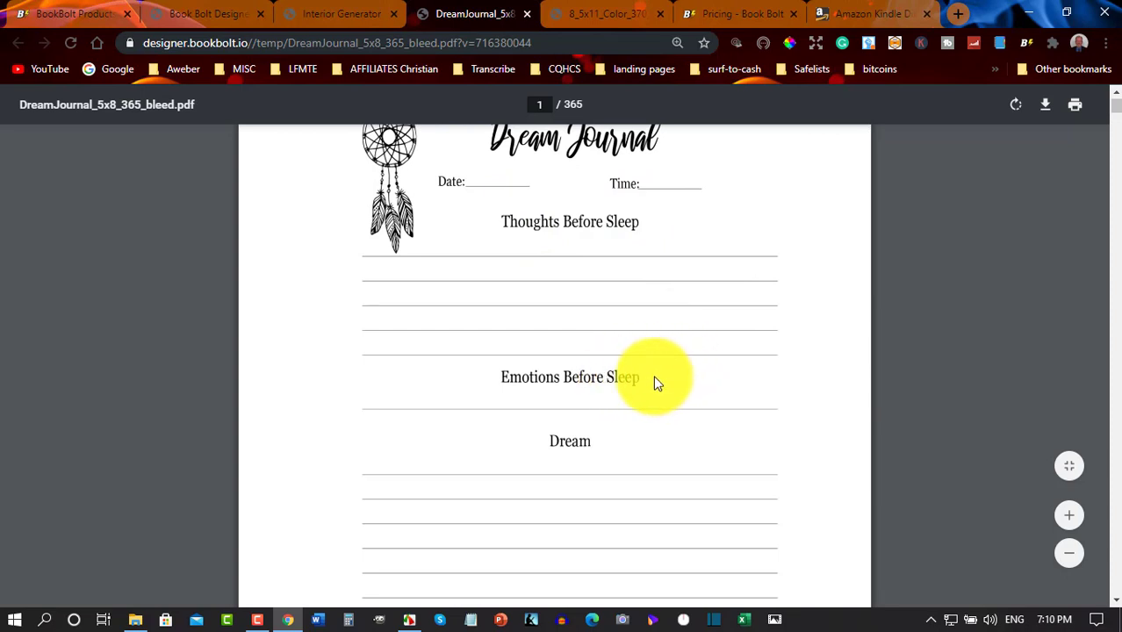
scroll(654, 375, down, 2)
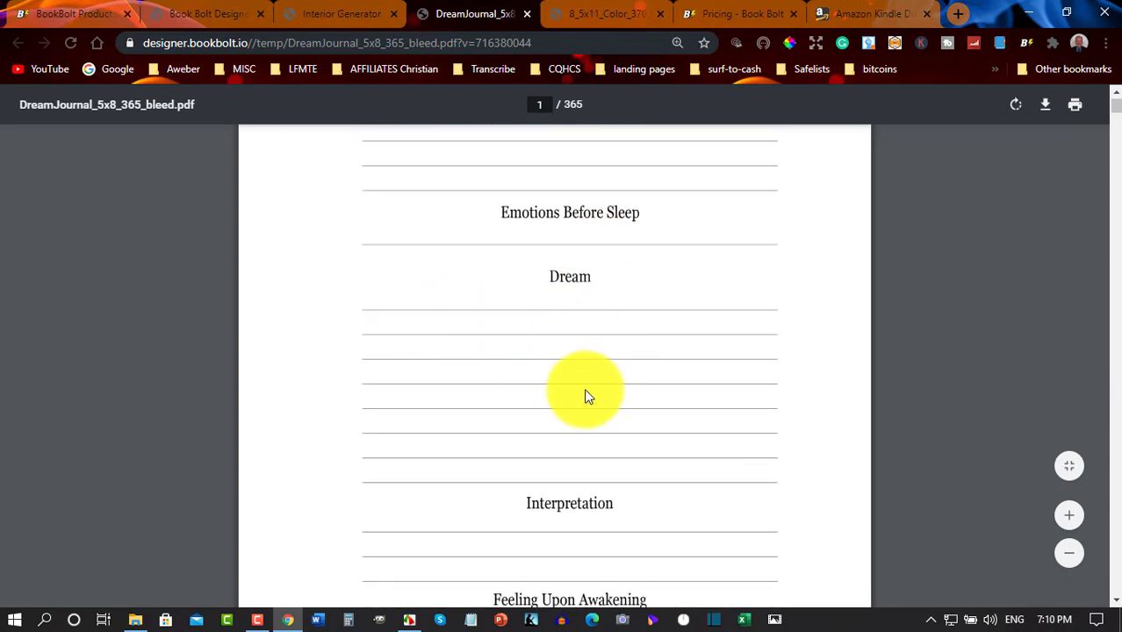
scroll(606, 413, down, 2)
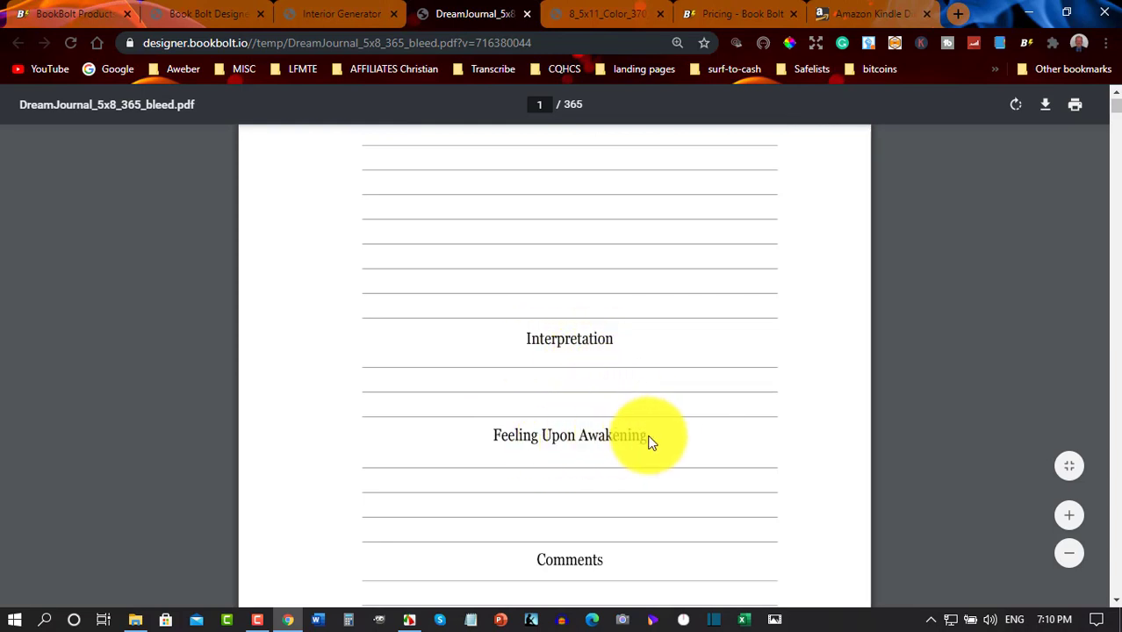
scroll(643, 448, down, 1)
scroll(643, 450, down, 2)
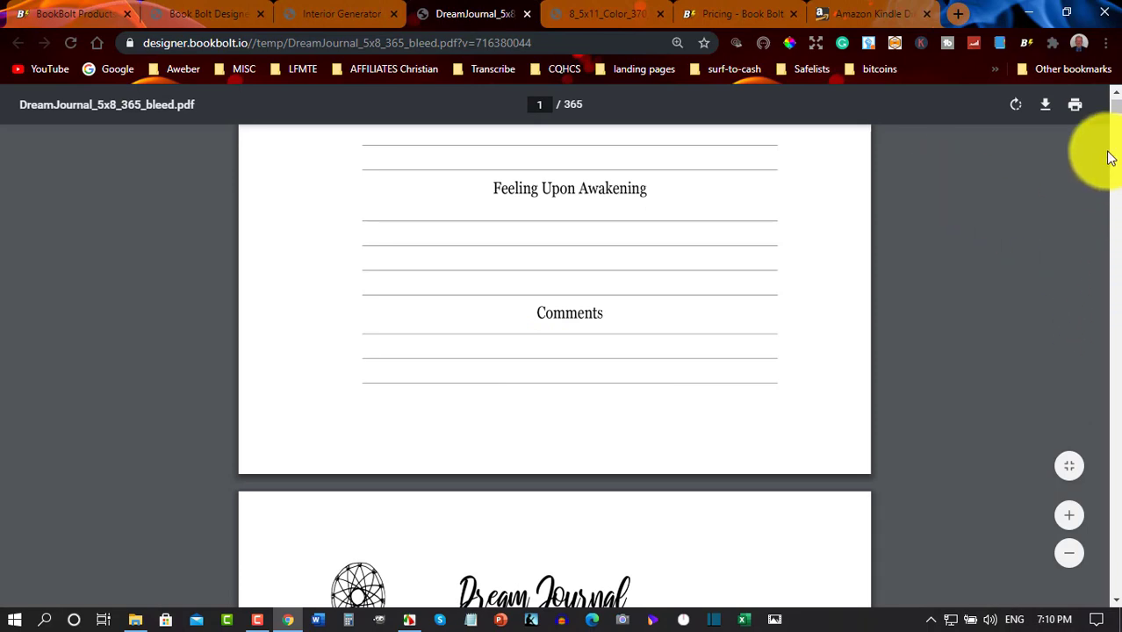
drag(1117, 106, 1104, 45)
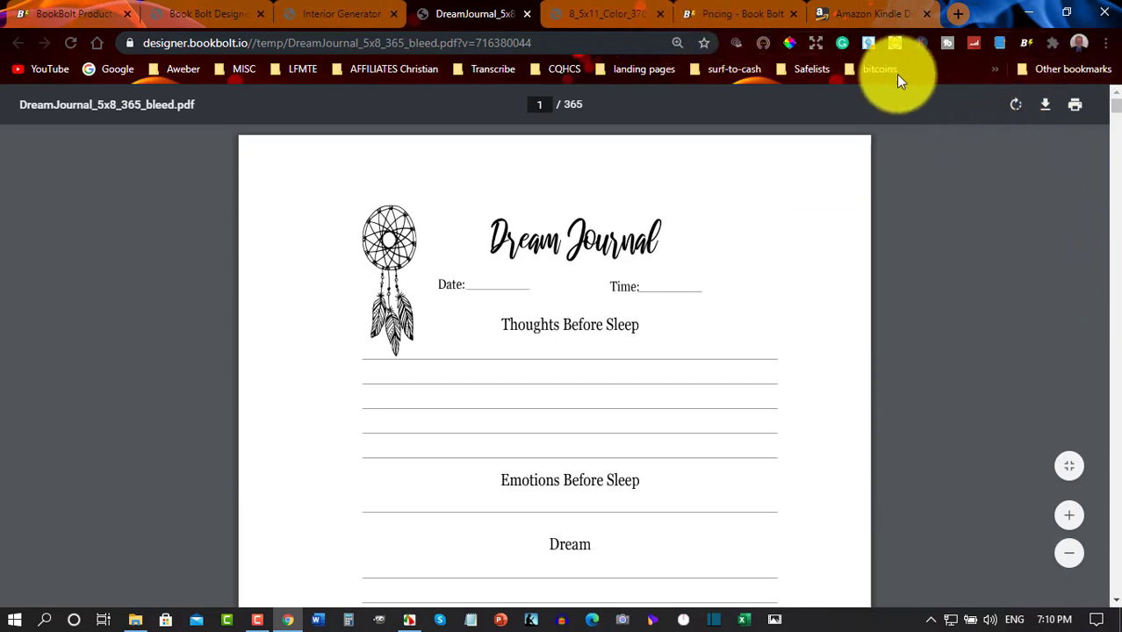
Save the interior PDF as DreamJournal_5x8_365_bleed in a new folder named Dream-Girl-8.5x11 inside Low-Content-PLR
click(1046, 102)
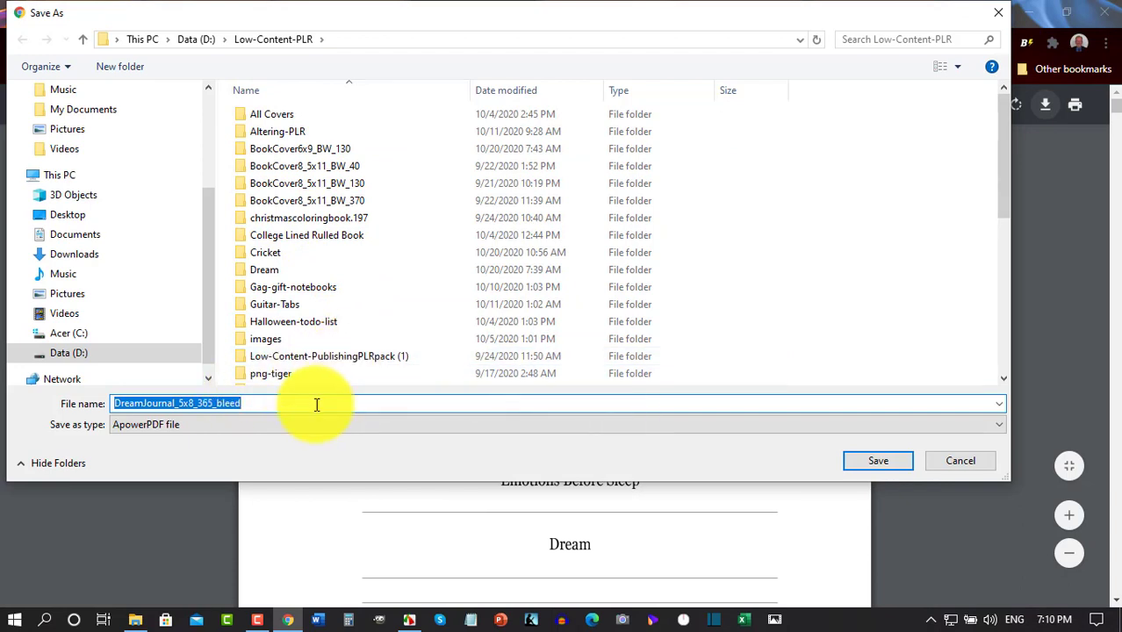
scroll(384, 206, down, 1)
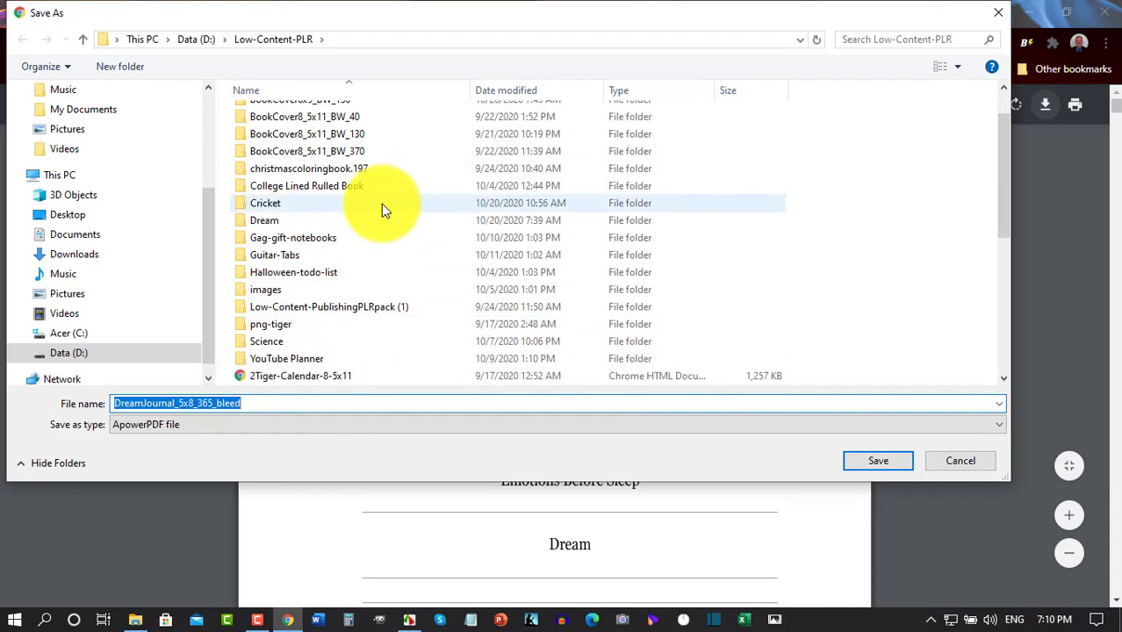
click(879, 228)
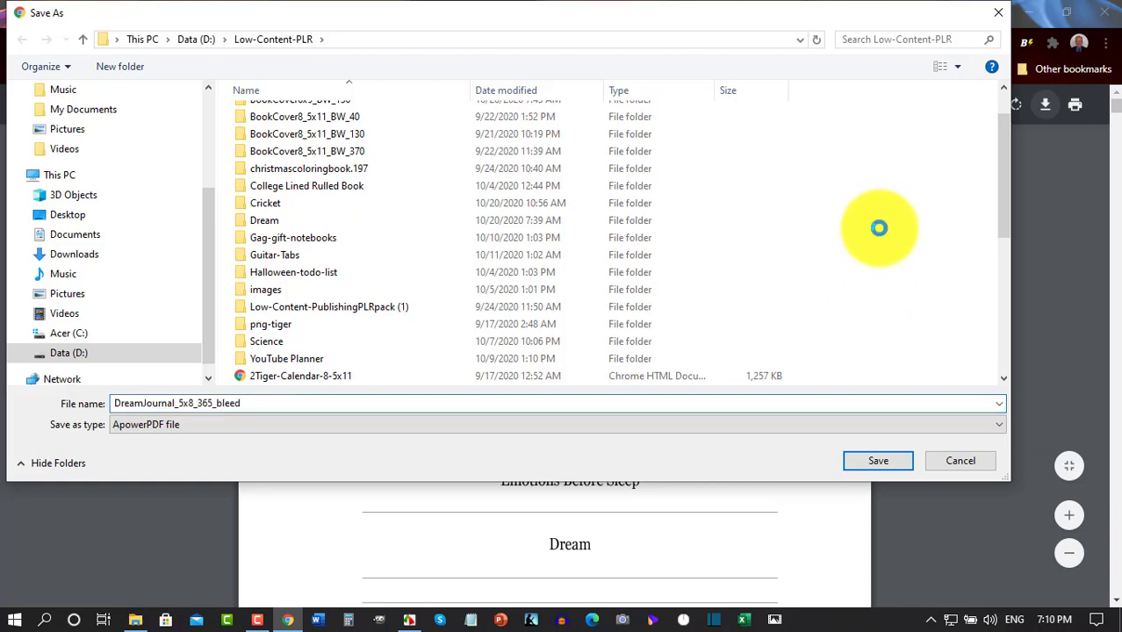
right_click(879, 228)
mouse_move(975, 409)
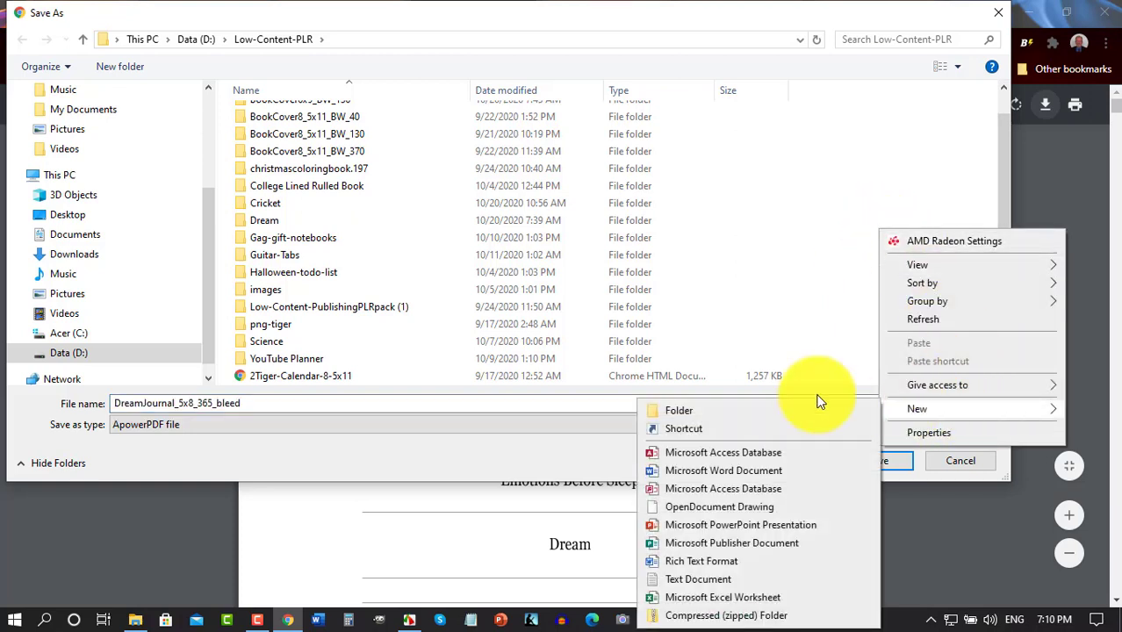
mouse_move(927, 411)
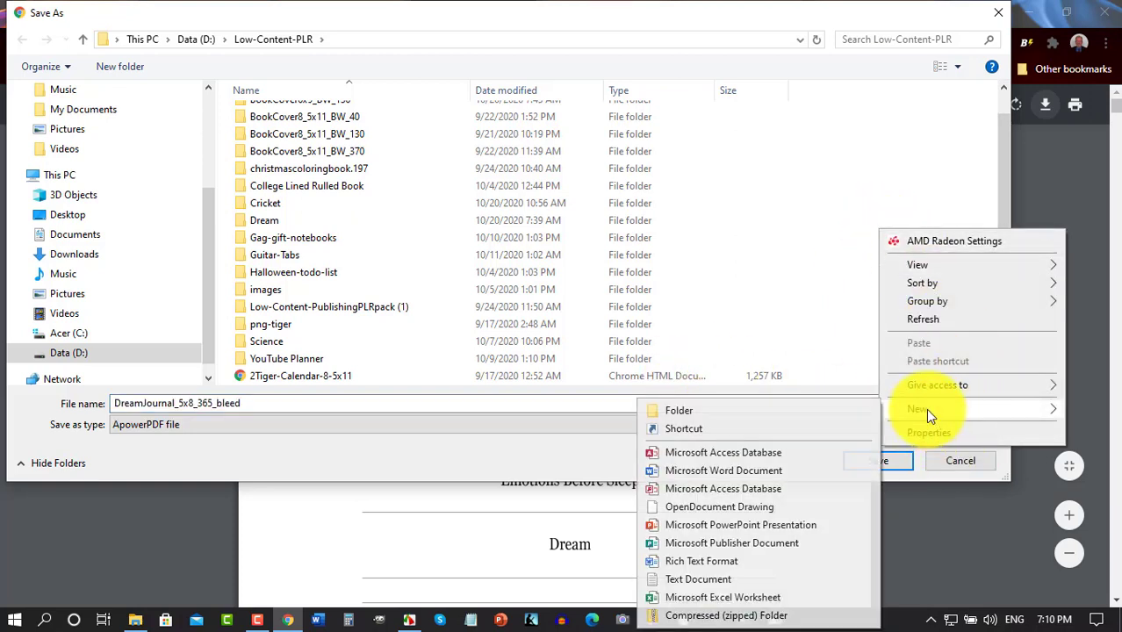
click(725, 410)
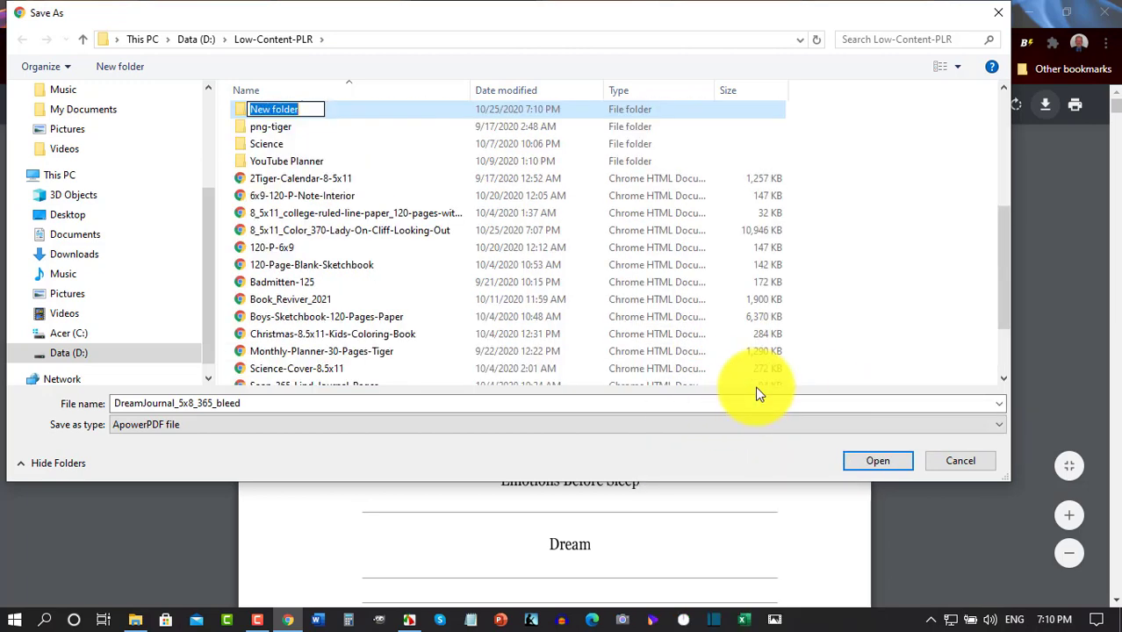
text(Dream-Girl-8.5x11)
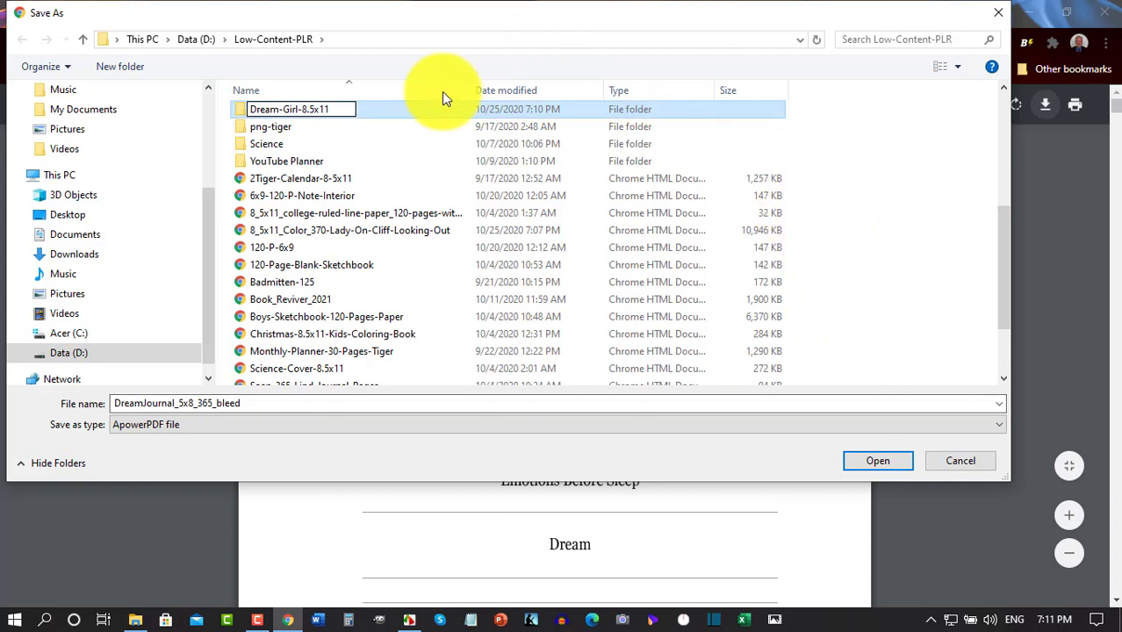
click(416, 125)
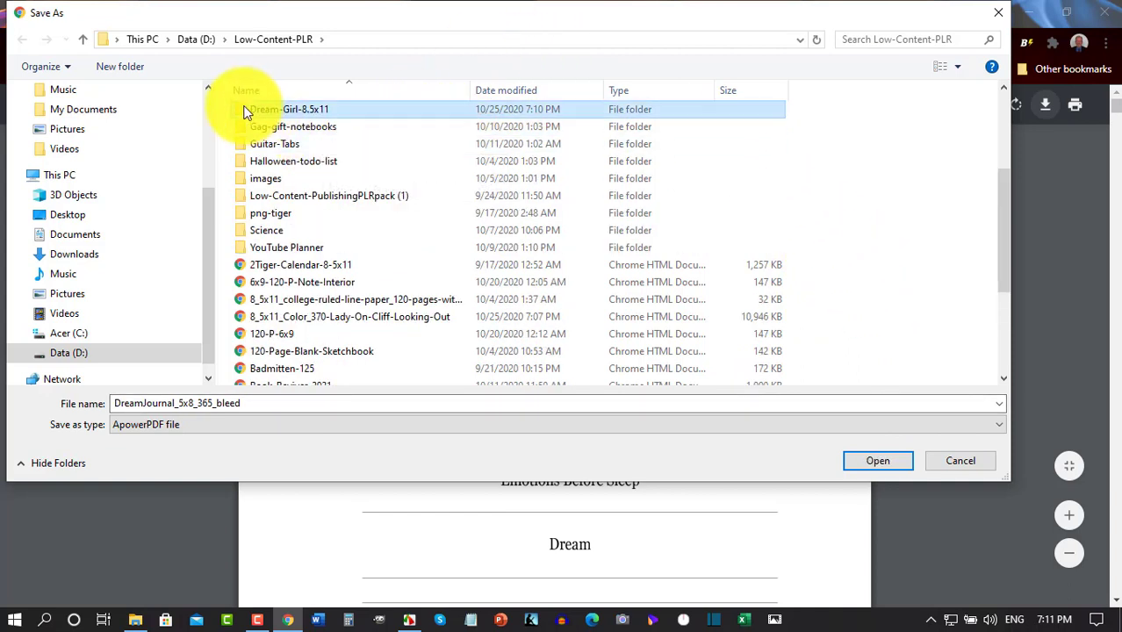
double_click(258, 116)
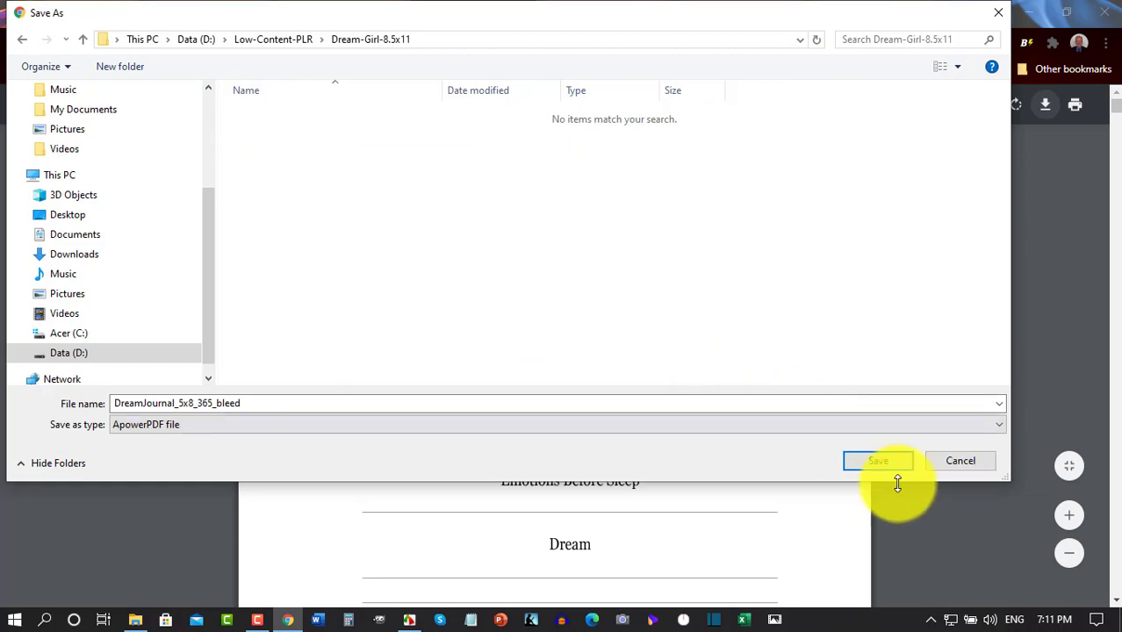
click(883, 458)
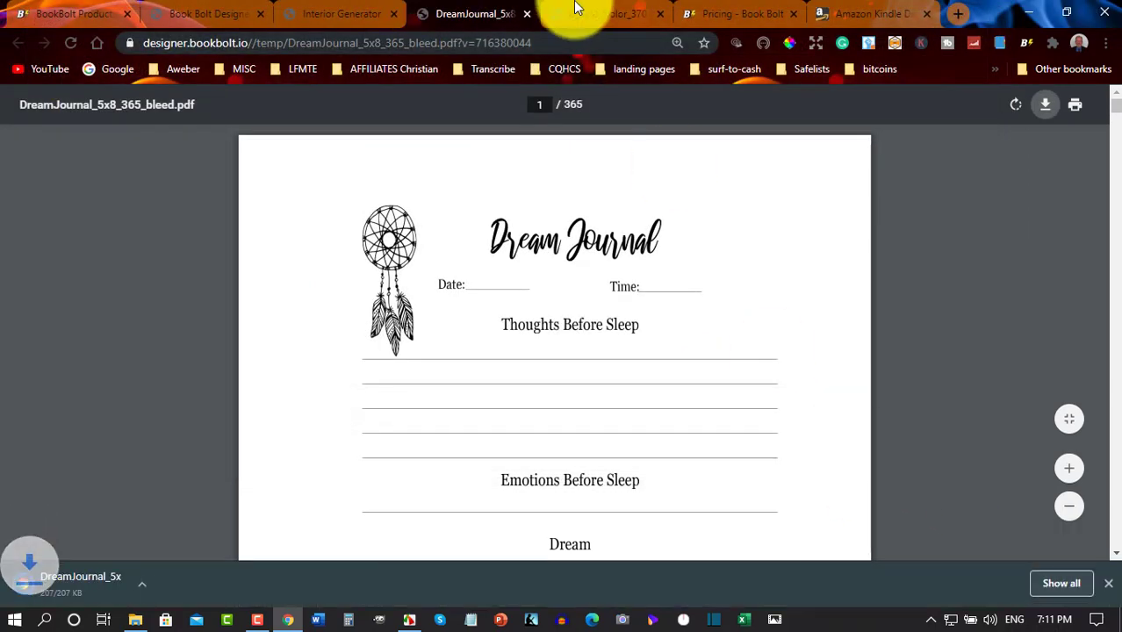
Save the cover PDF as 8_5x11_Color_370___8080 in the Dream-Girl-8.5x11 folder and dismiss the downloads bar
click(608, 13)
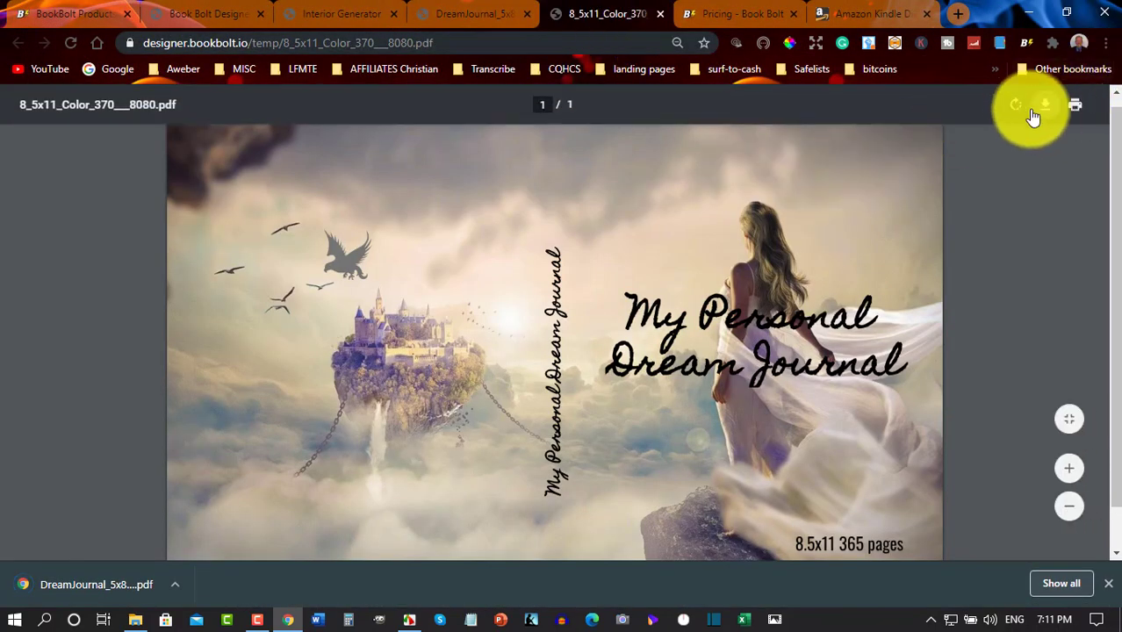
click(1045, 108)
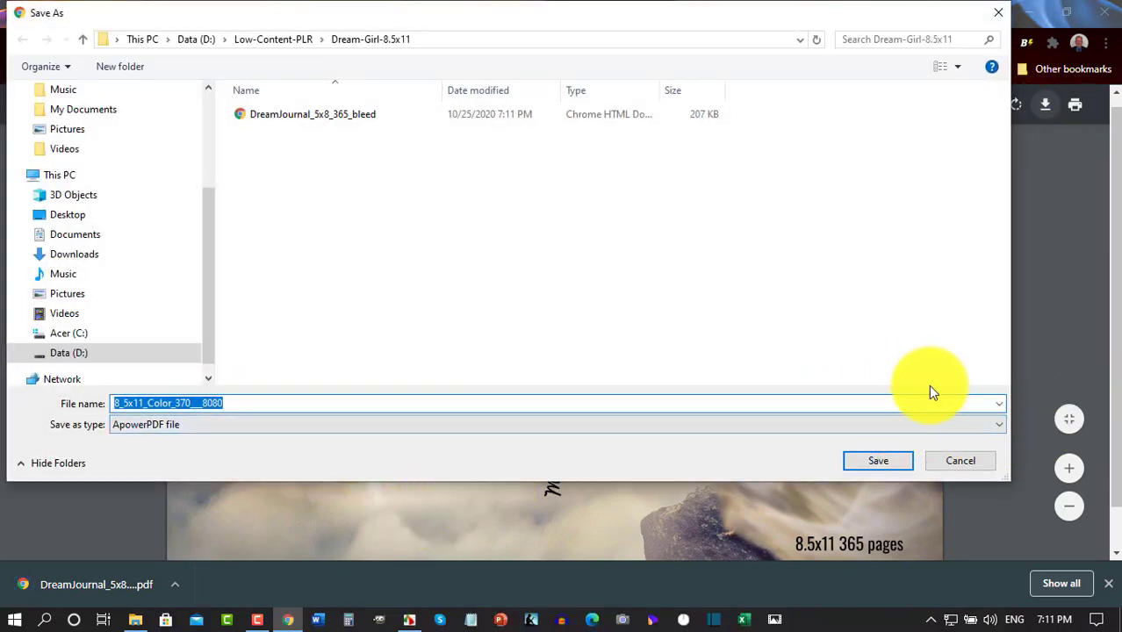
click(867, 463)
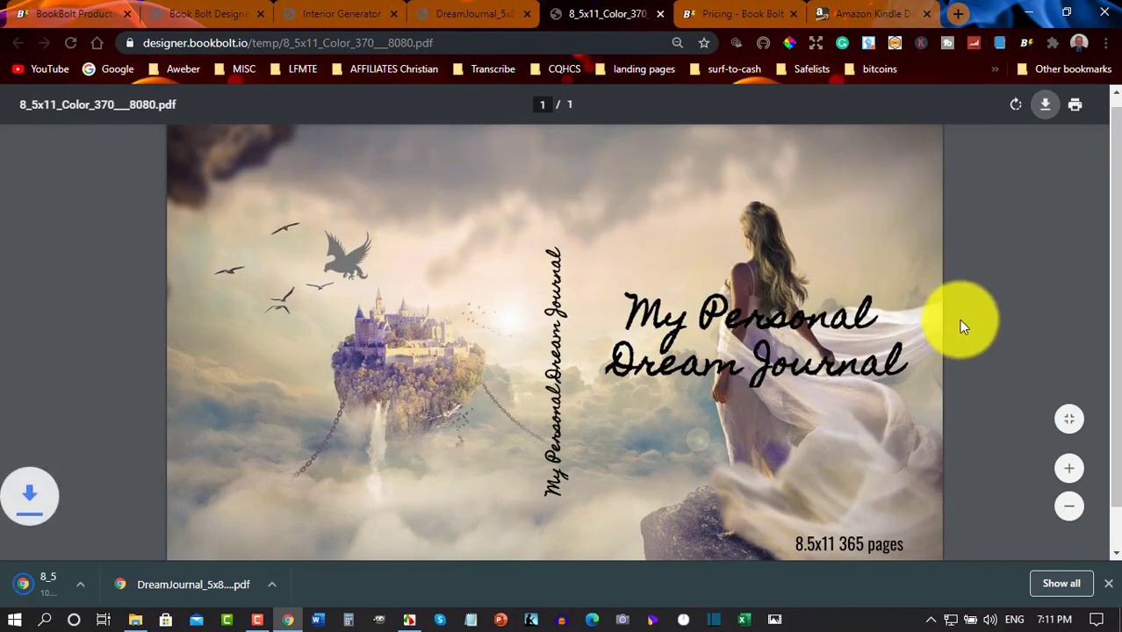
click(1108, 584)
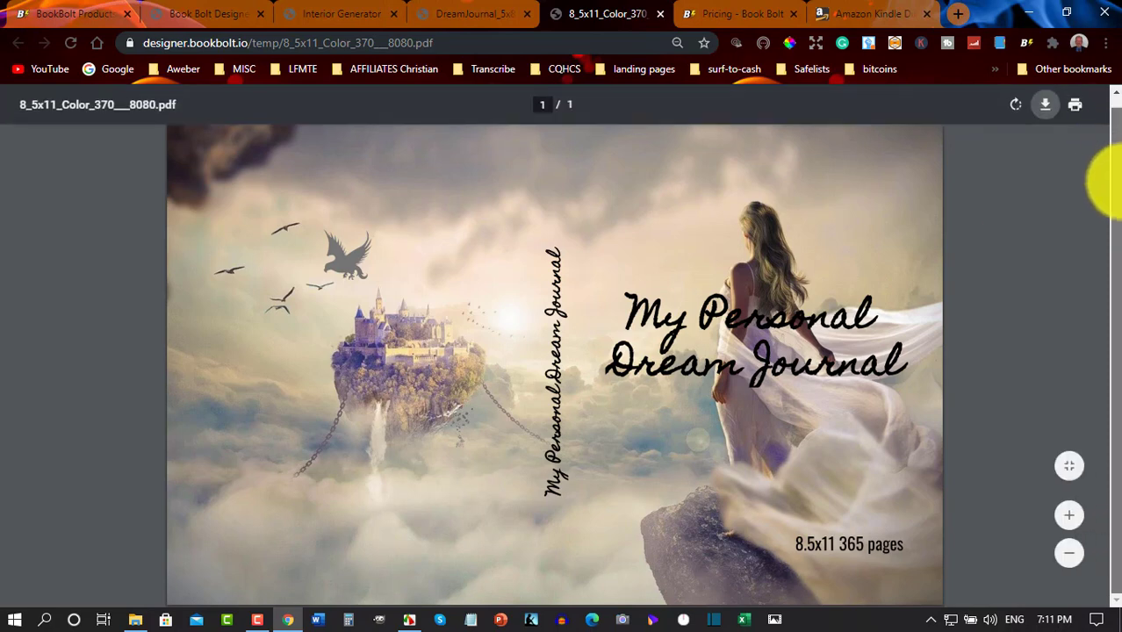
scroll(1108, 219, up, 1)
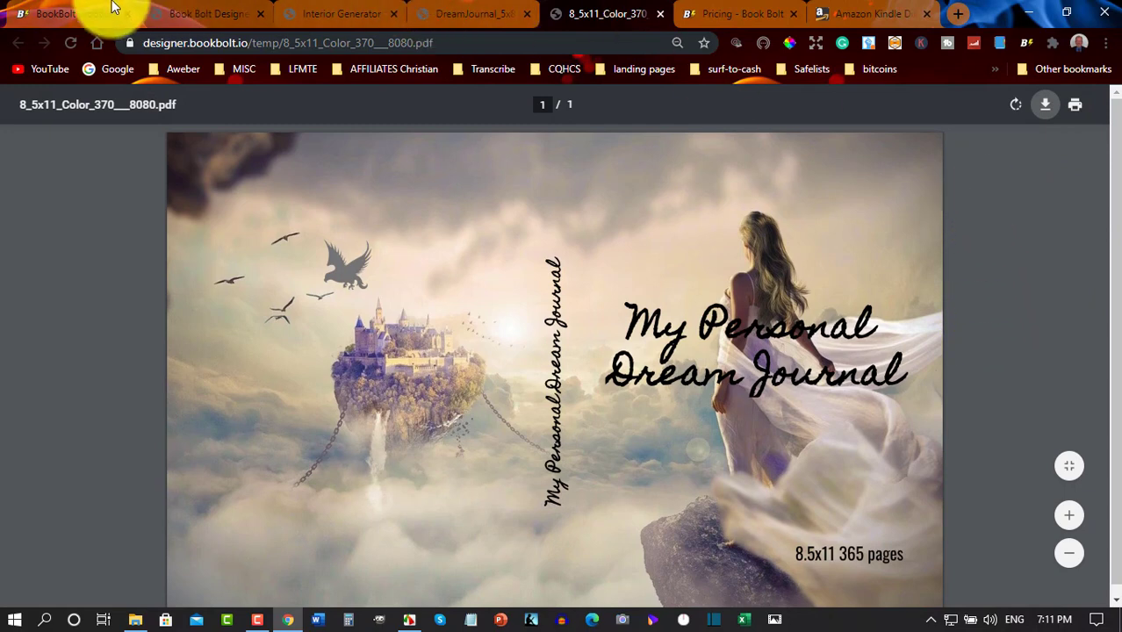
Review the product search and pricing pages, and look through the Interior Generator's template gallery up to its beginning
click(88, 13)
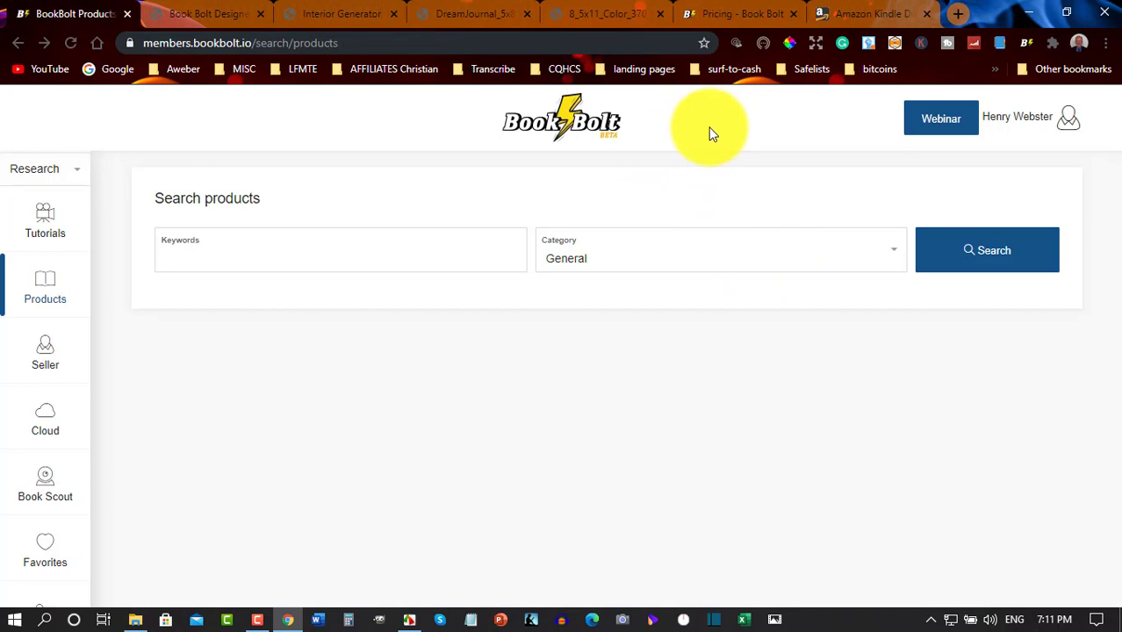
click(729, 16)
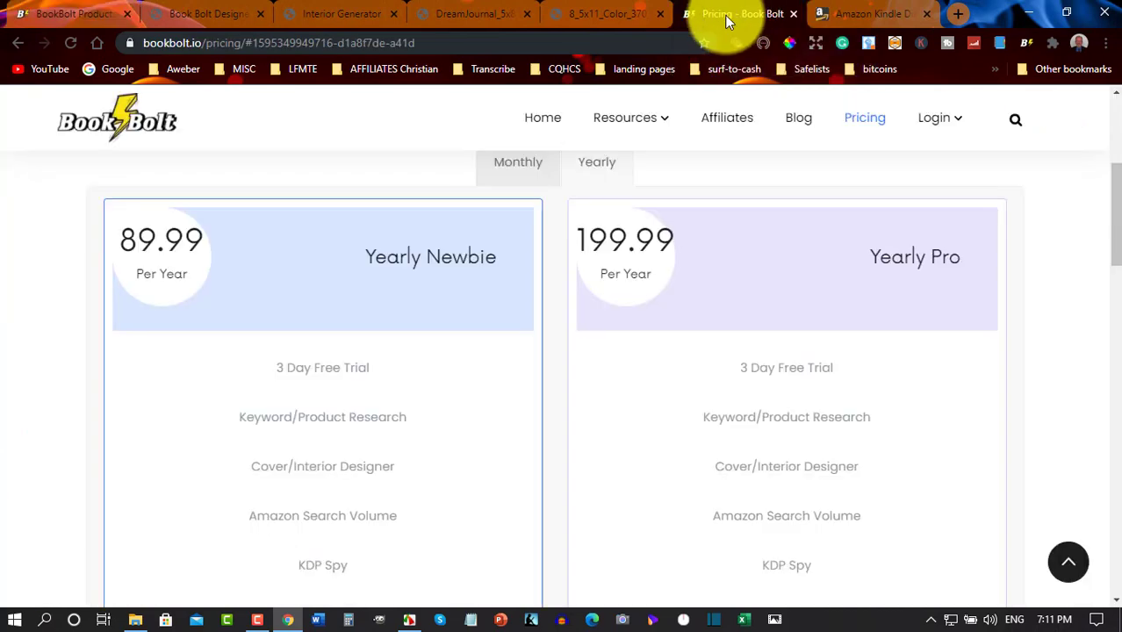
click(299, 15)
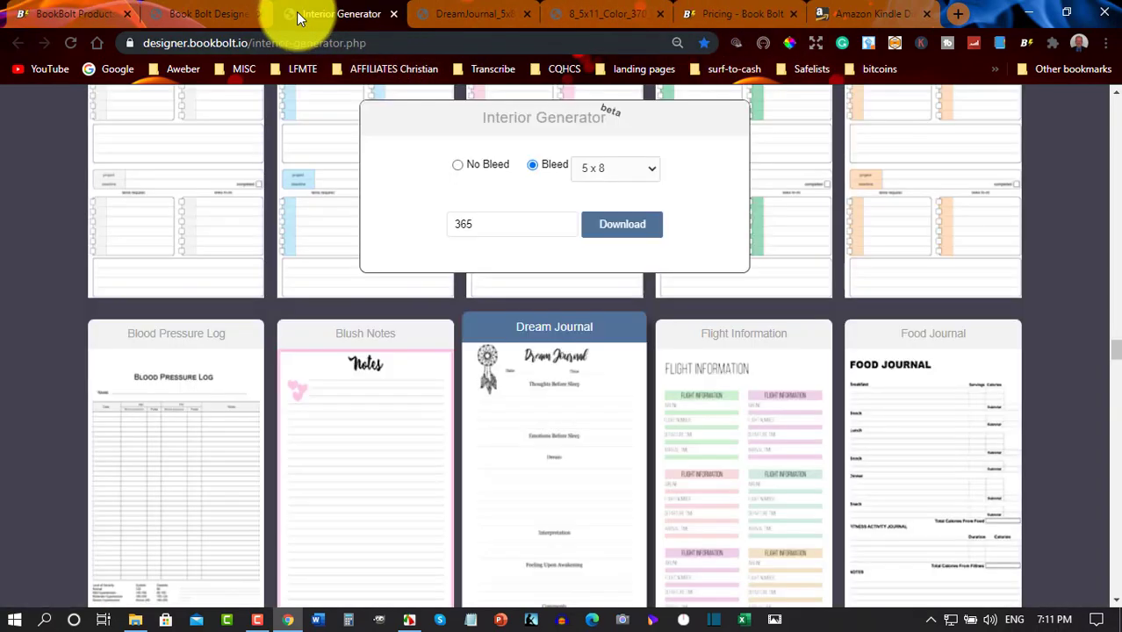
scroll(751, 381, up, 5)
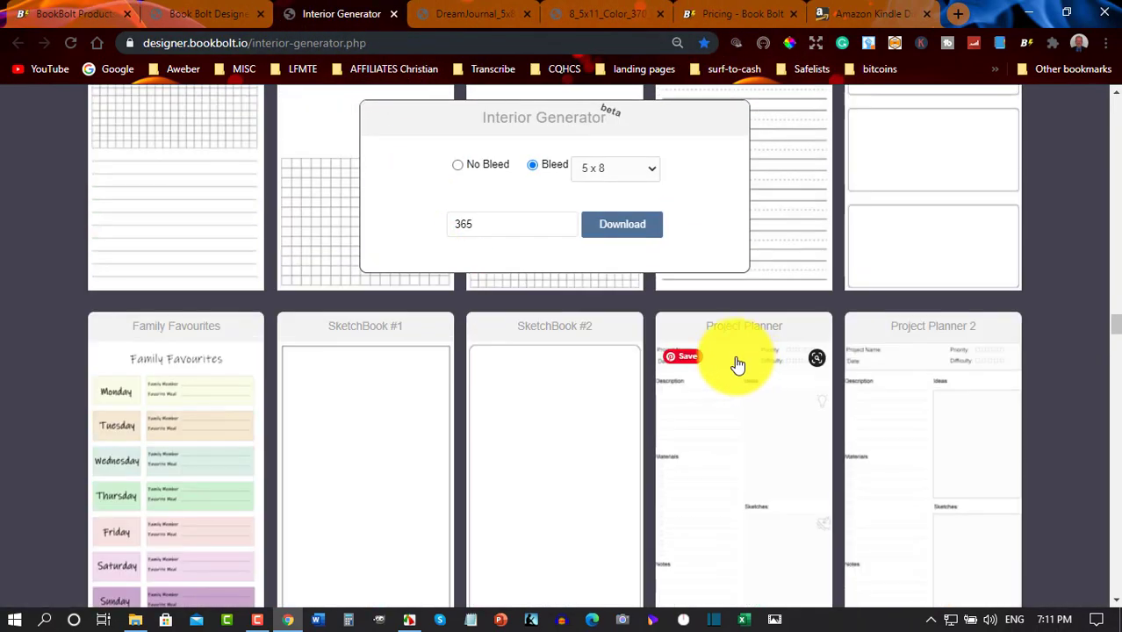
scroll(737, 364, up, 15)
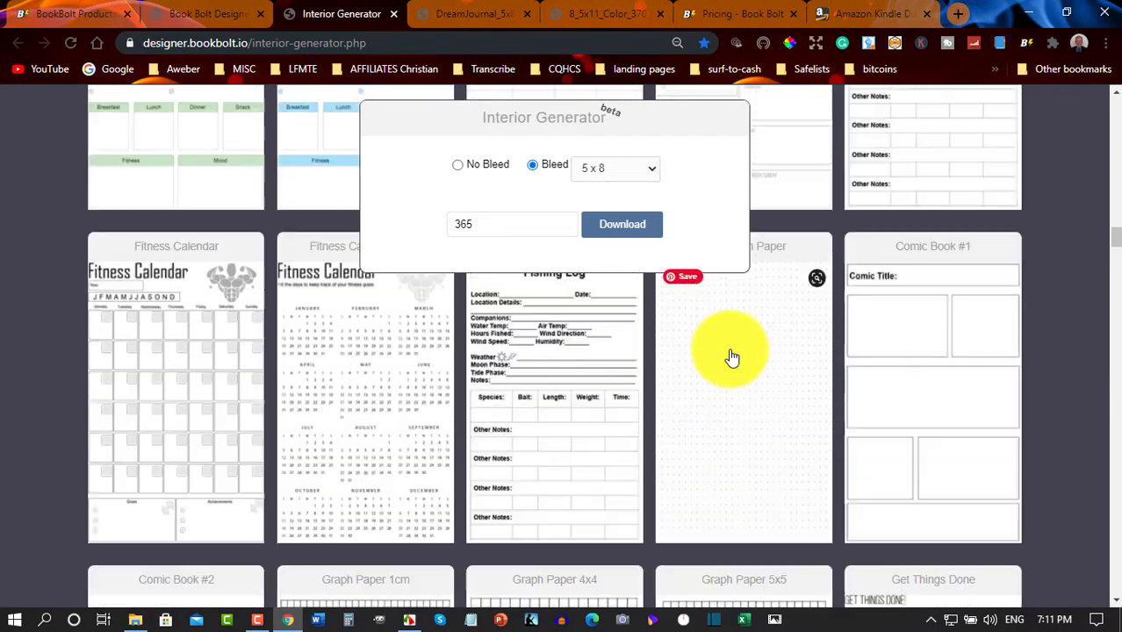
scroll(733, 358, up, 15)
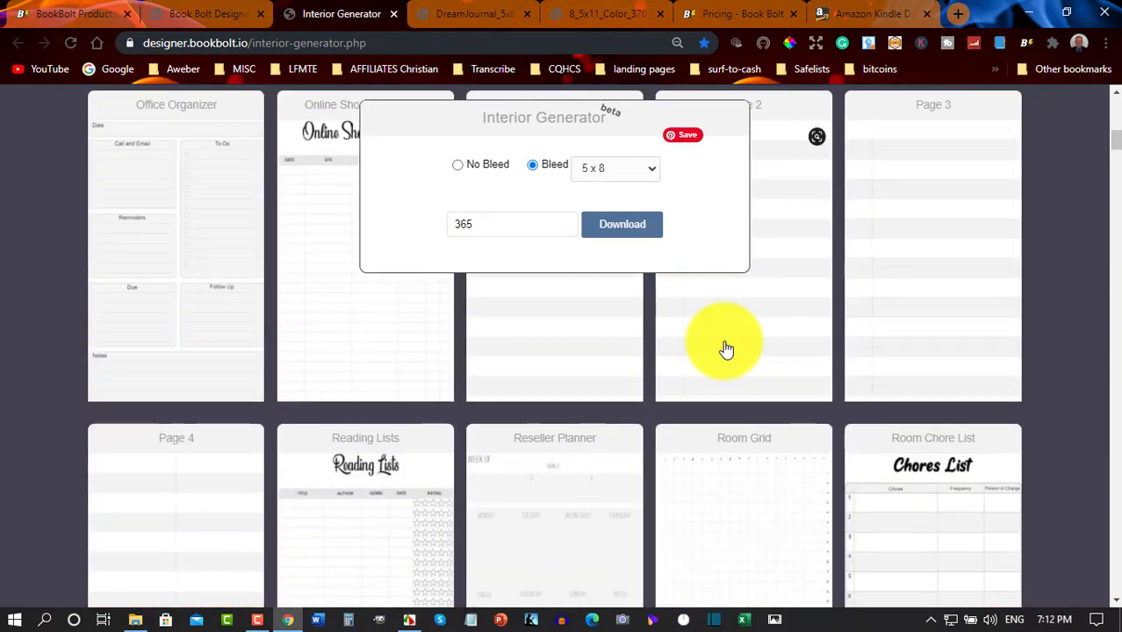
scroll(723, 348, up, 10)
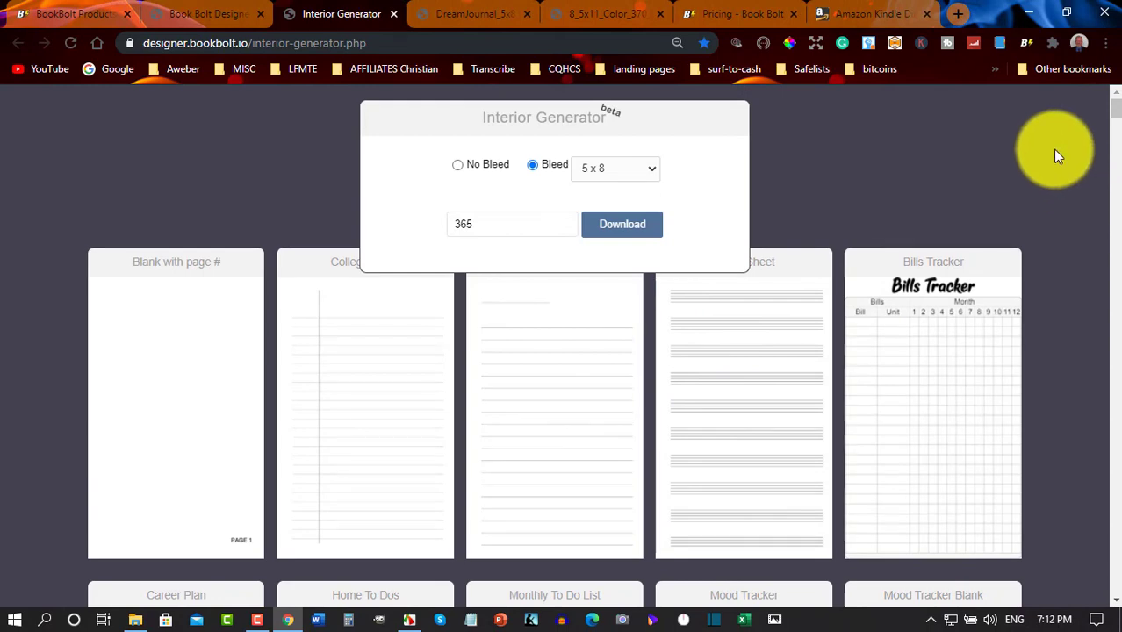